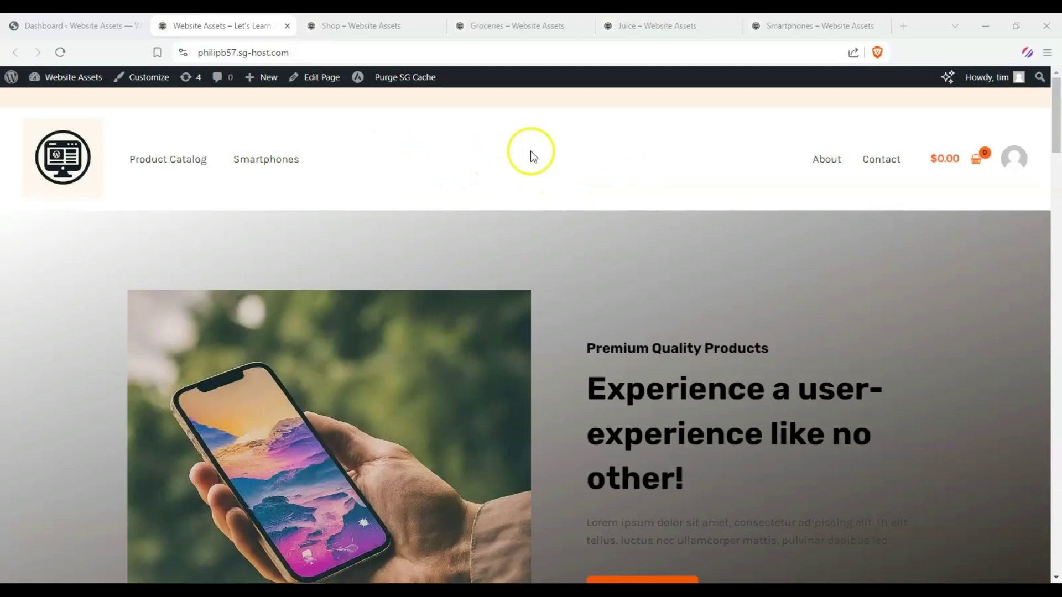
Examine the header navigation of the Turtle Wax Pro site as a mega menu example, close it and return to the store homepage.
{"action": "scroll", "coordinate": [573, 207], "scroll_direction": "down", "scroll_amount": 1}
{"action": "scroll", "coordinate": [531, 194], "scroll_direction": "up", "scroll_amount": 1}
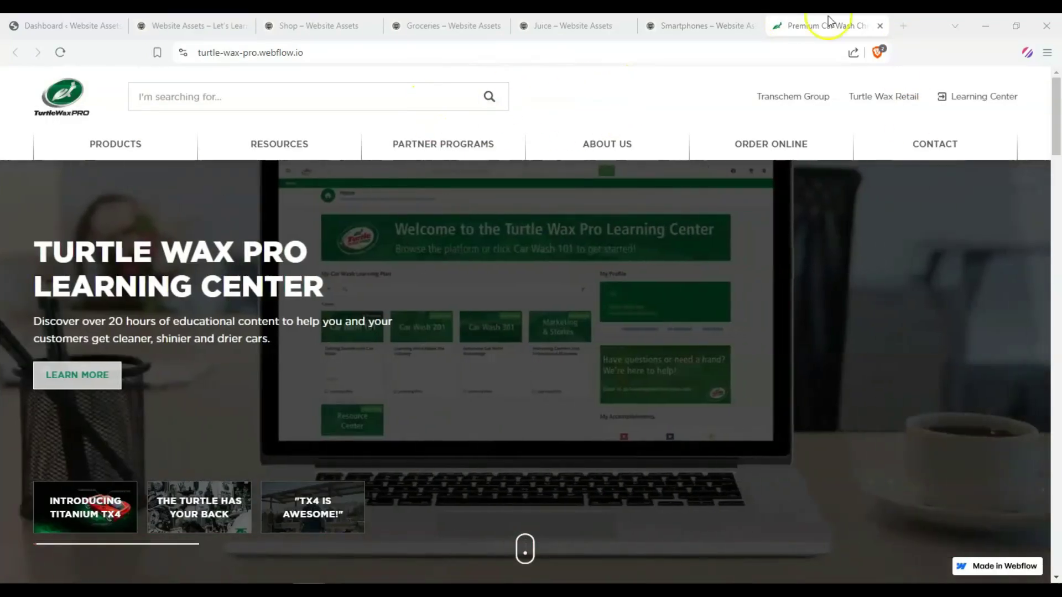
{"action": "left_click_drag", "start_coordinate": [836, 25], "coordinate": [307, 29]}
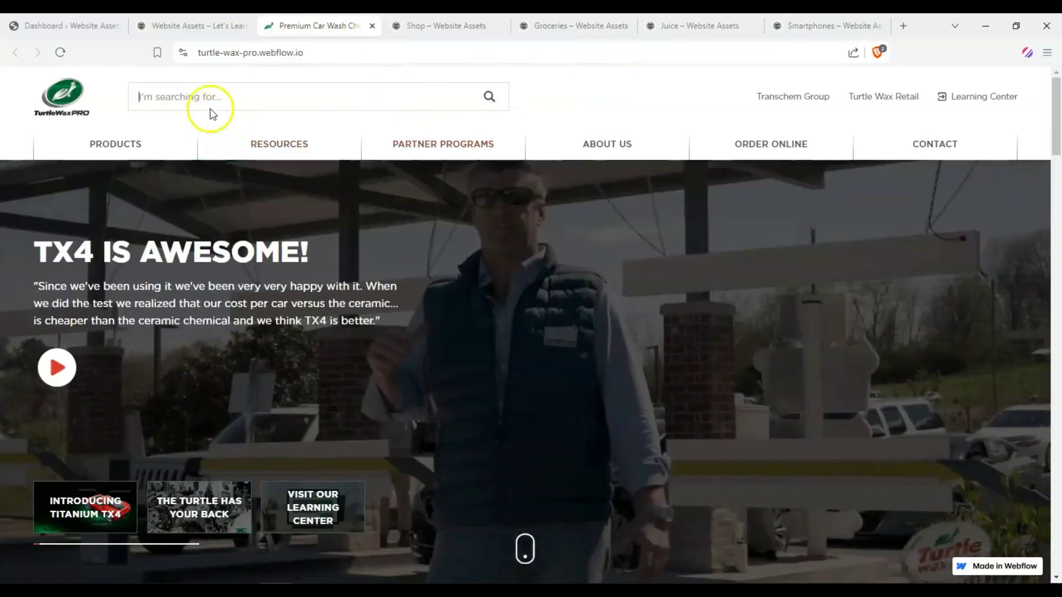
{"action": "mouse_move", "coordinate": [118, 150]}
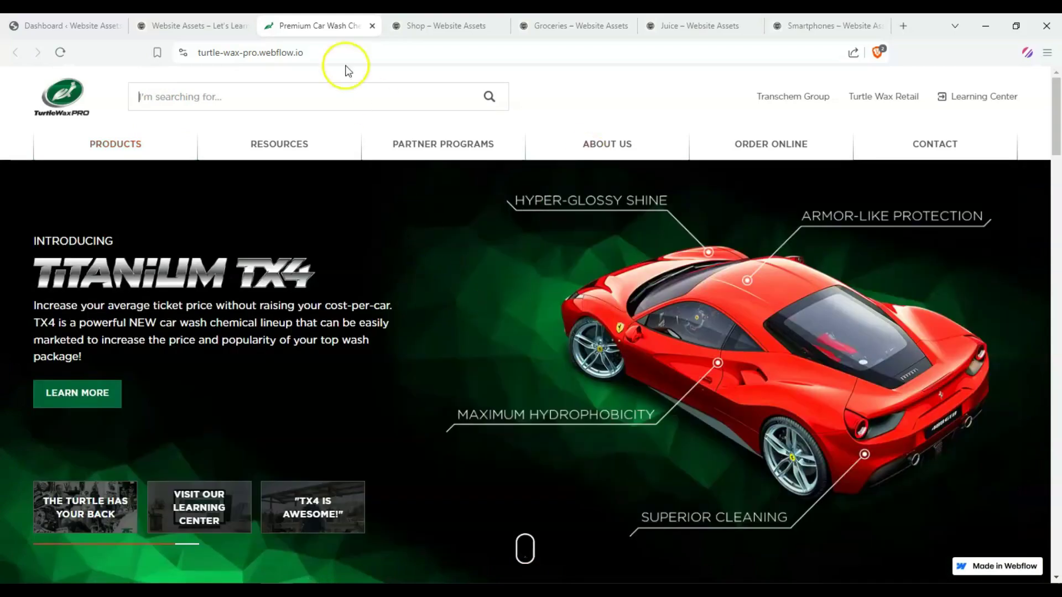
{"action": "left_click", "coordinate": [372, 26]}
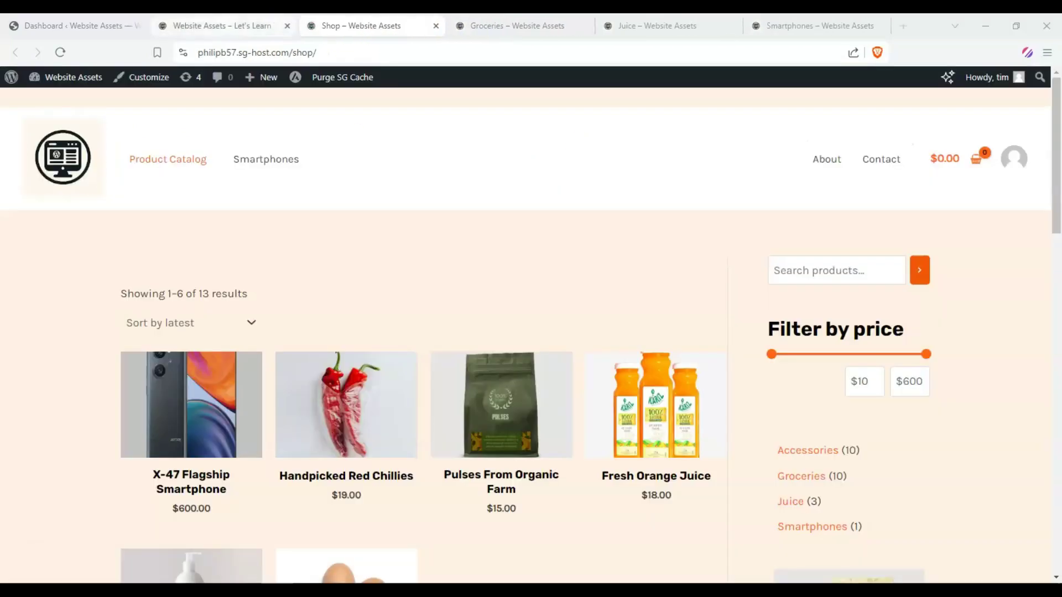
{"action": "left_click", "coordinate": [235, 26]}
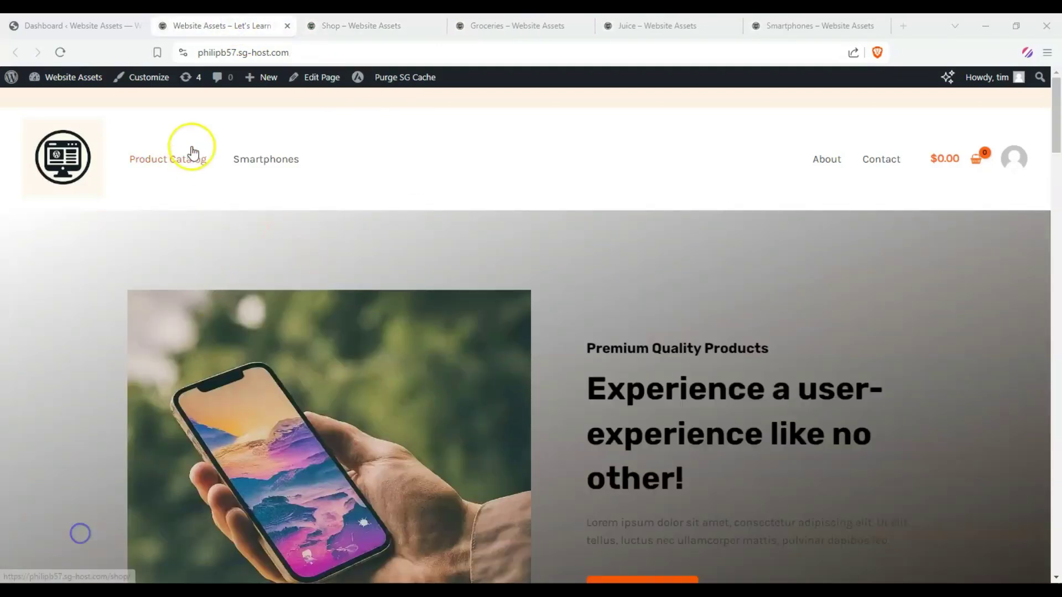
Enable the Nav Menu module among the Astra Pro modules in the WordPress dashboard.
{"action": "left_click", "coordinate": [117, 32]}
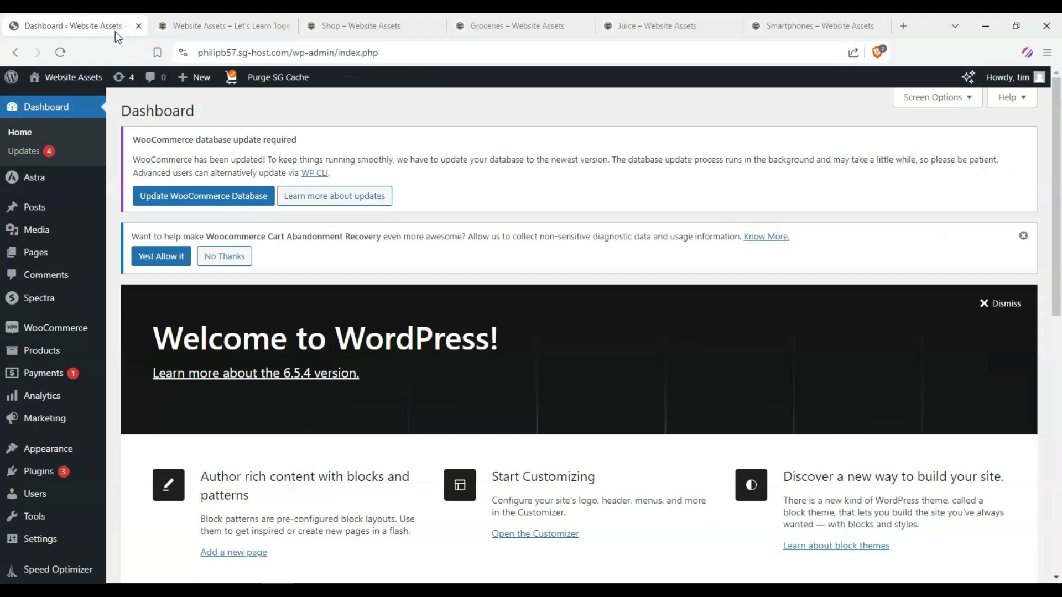
{"action": "mouse_move", "coordinate": [41, 182]}
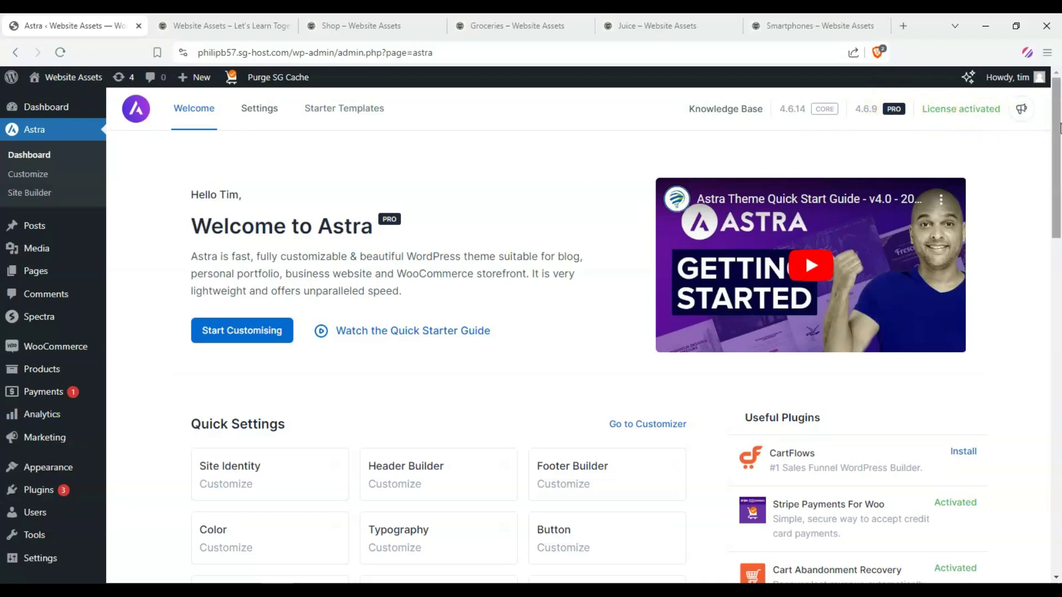
{"action": "left_click_drag", "start_coordinate": [1059, 128], "coordinate": [1055, 304]}
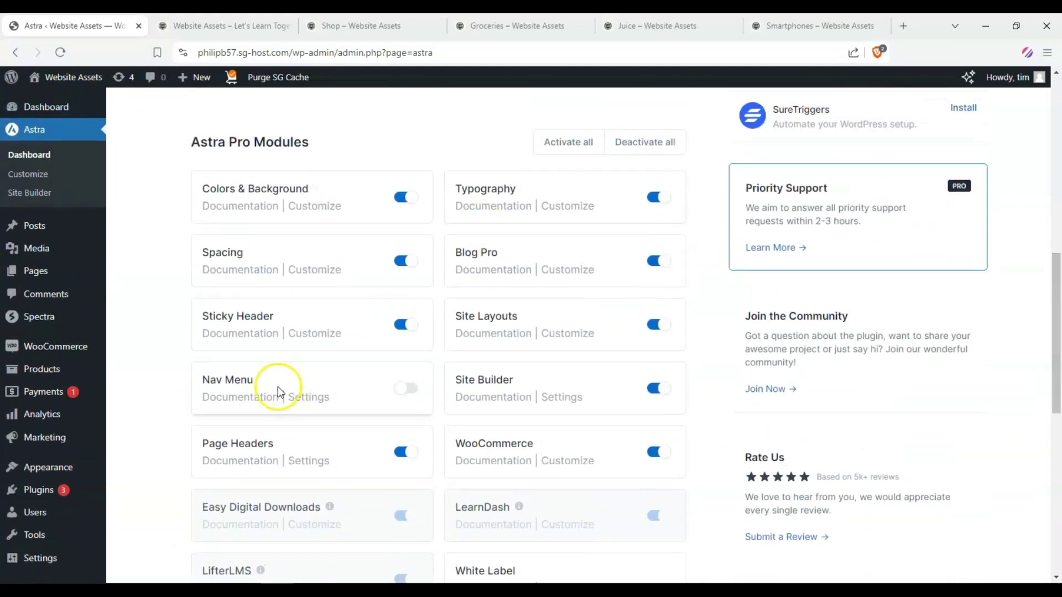
{"action": "left_click_drag", "start_coordinate": [254, 381], "coordinate": [207, 383]}
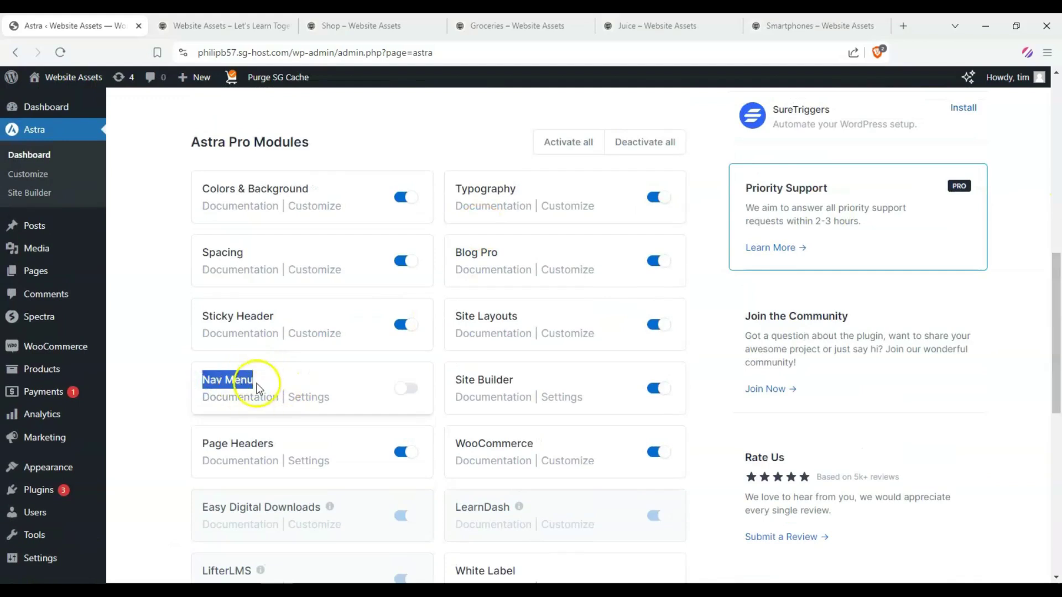
{"action": "left_click_drag", "start_coordinate": [311, 142], "coordinate": [191, 152]}
{"action": "left_click", "coordinate": [167, 152]}
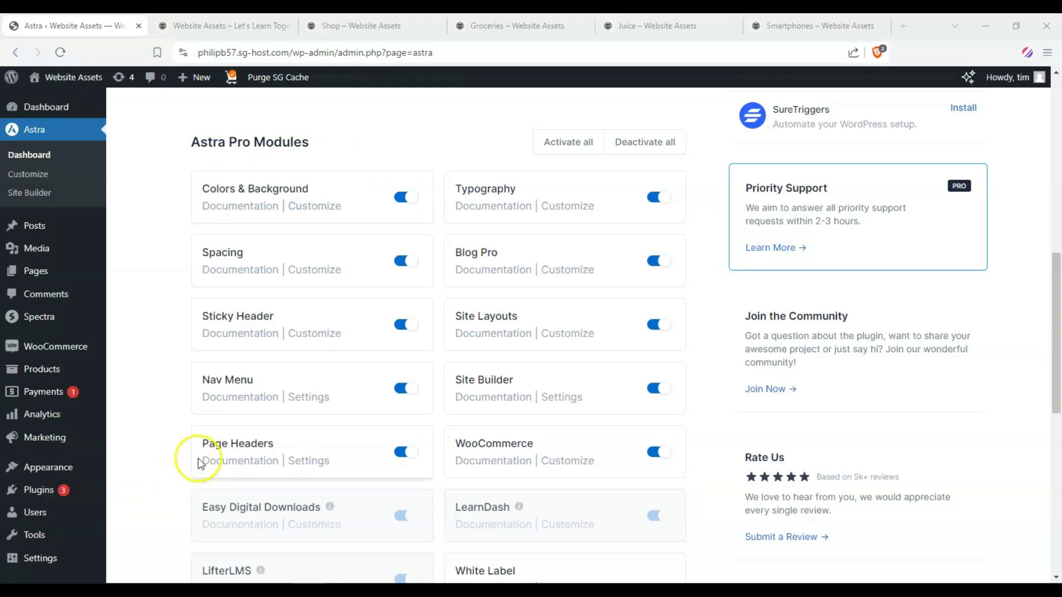
Create a new WordPress navigation menu named "Mega Menu" without assigning a display location.
{"action": "mouse_move", "coordinate": [59, 465]}
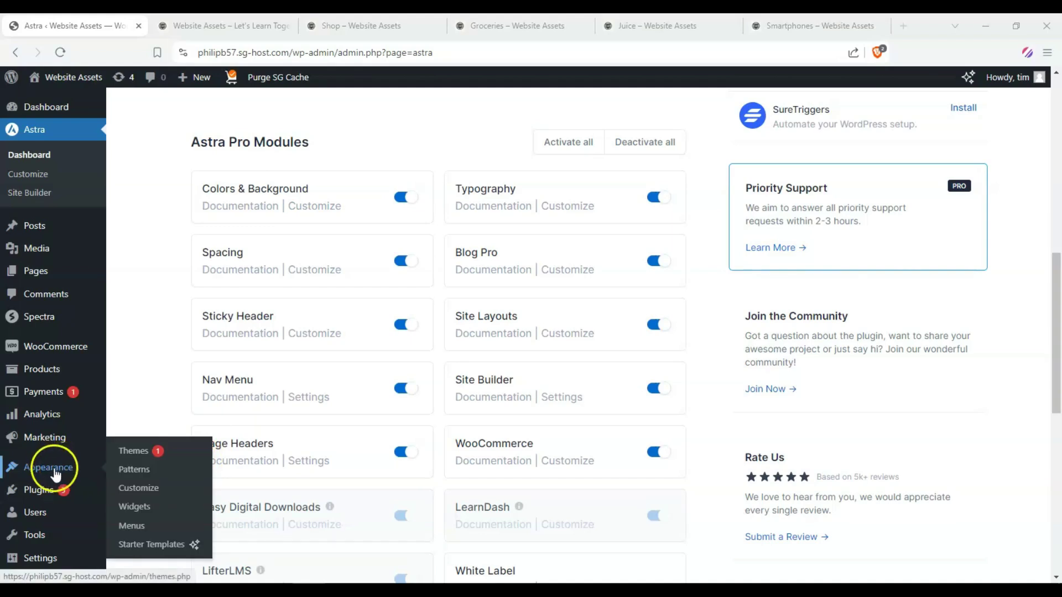
{"action": "left_click", "coordinate": [138, 532]}
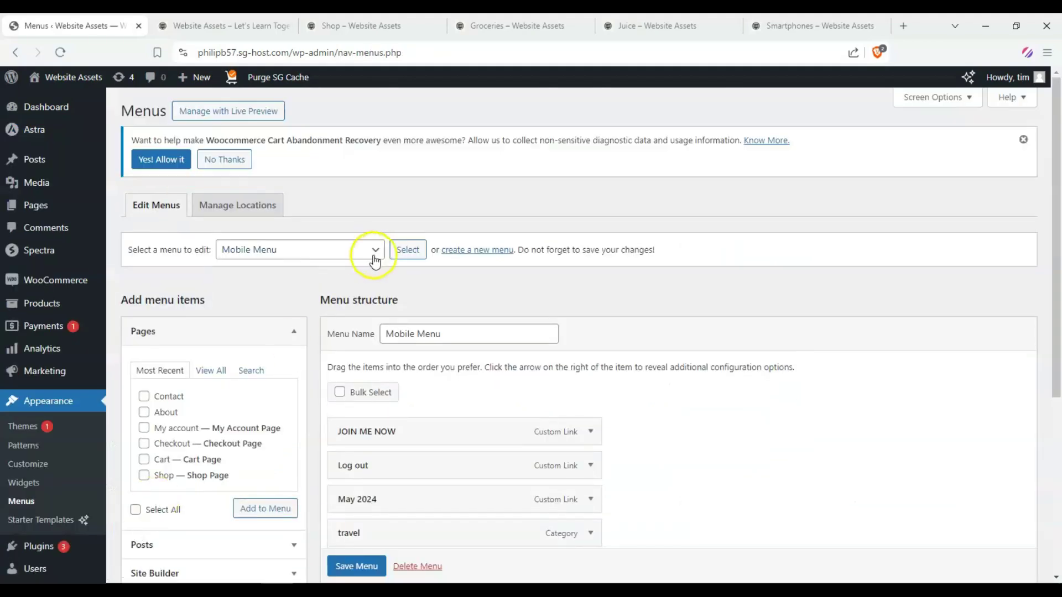
{"action": "scroll", "coordinate": [498, 308], "scroll_direction": "down", "scroll_amount": 1}
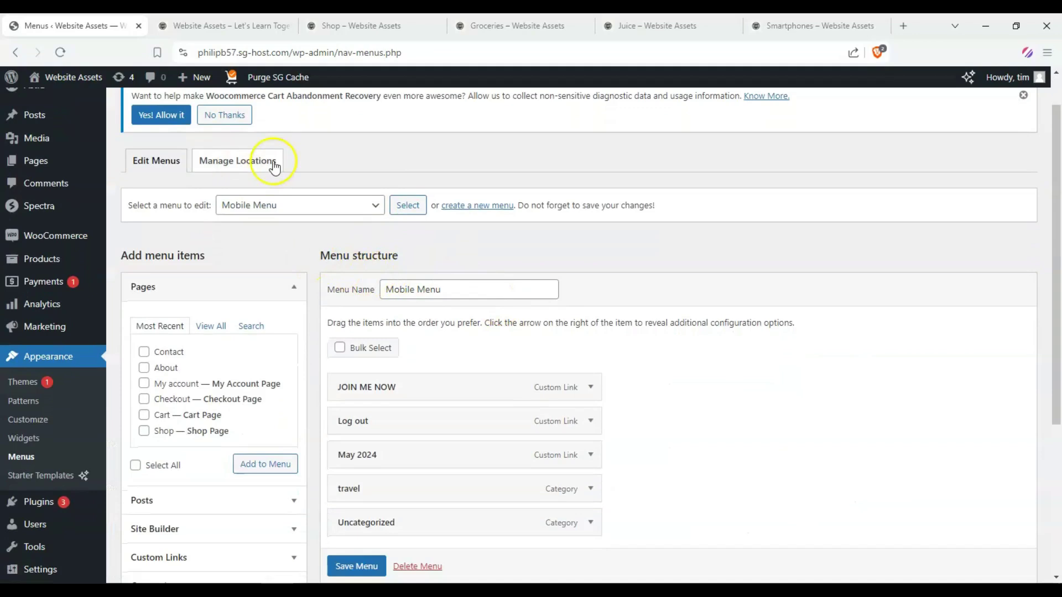
{"action": "scroll", "coordinate": [277, 169], "scroll_direction": "up", "scroll_amount": 1}
{"action": "left_click", "coordinate": [463, 251]}
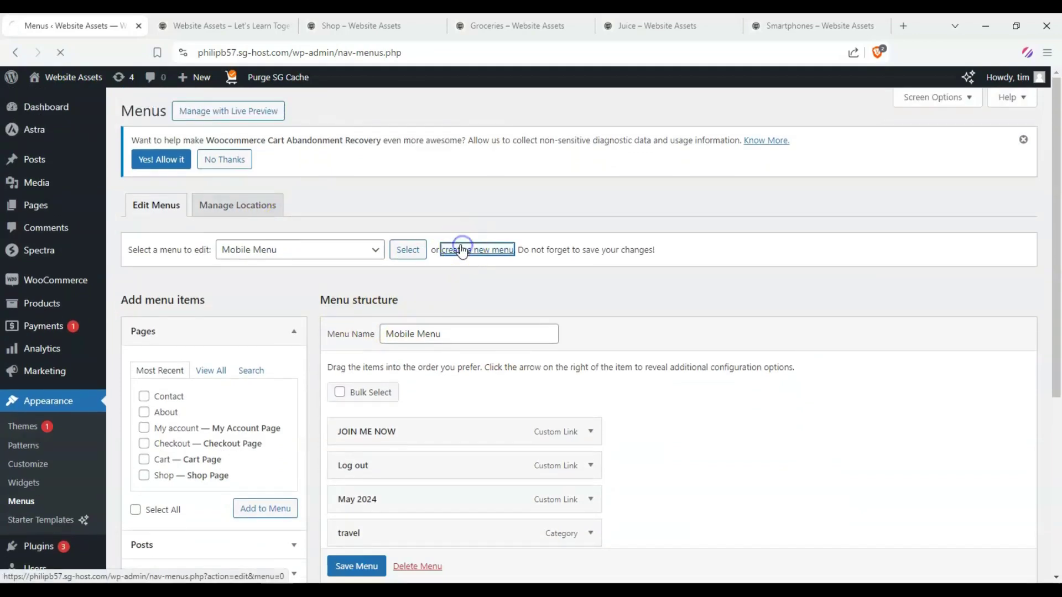
{"action": "left_click", "coordinate": [475, 332]}
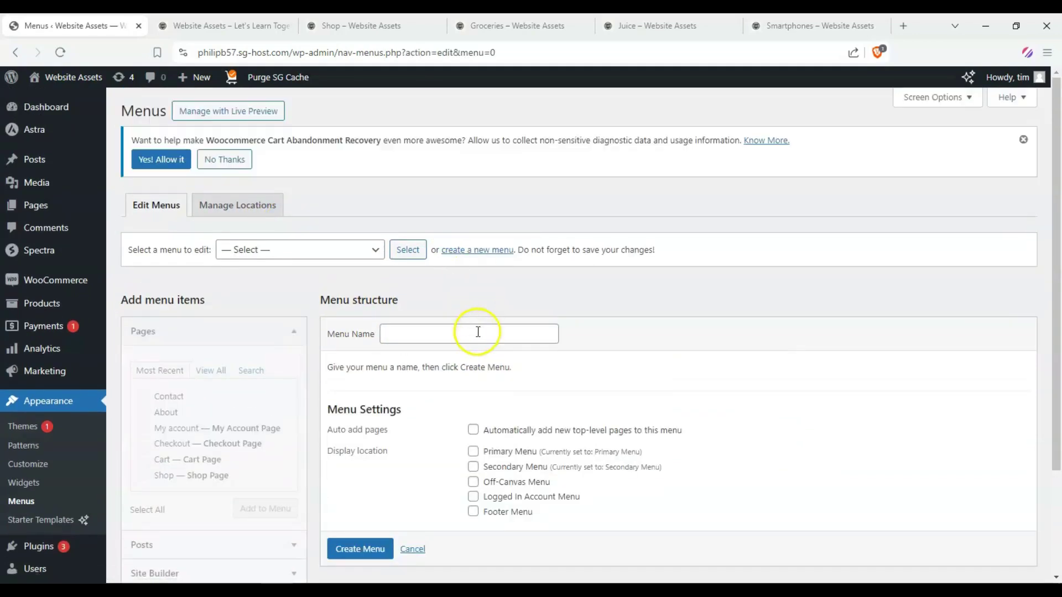
{"action": "left_click", "coordinate": [495, 364]}
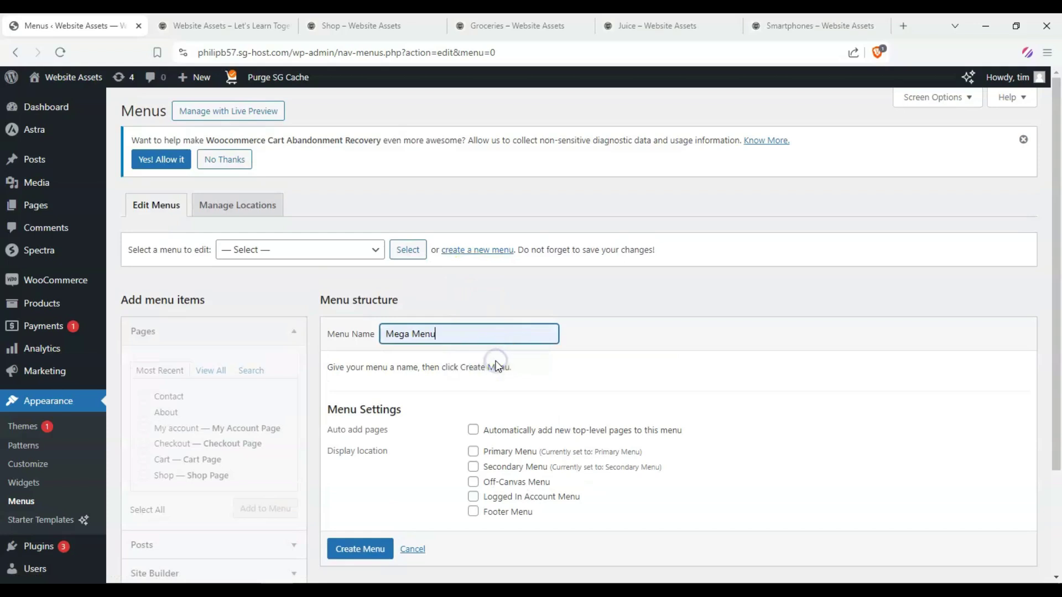
{"action": "scroll", "coordinate": [597, 378], "scroll_direction": "down", "scroll_amount": 1}
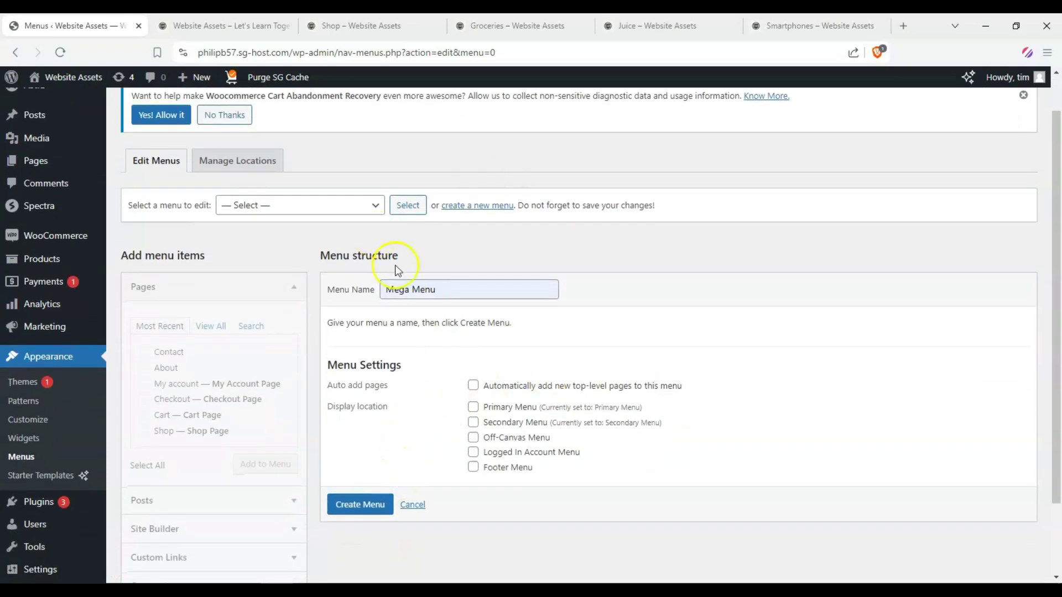
{"action": "left_click", "coordinate": [362, 503]}
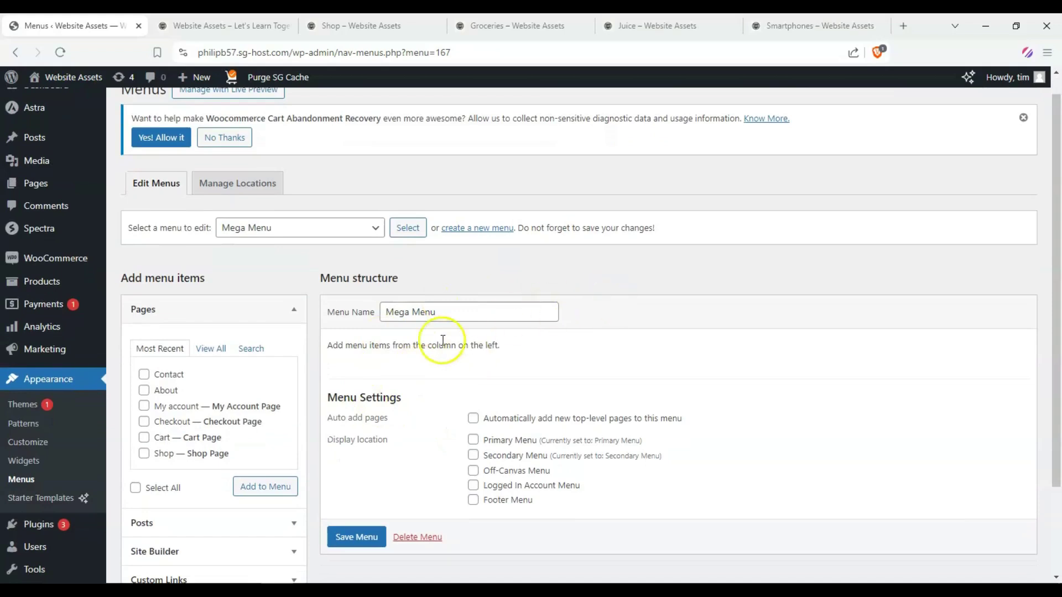
Add the Home front page from the full page list to the Mega Menu structure.
{"action": "scroll", "coordinate": [232, 409], "scroll_direction": "up", "scroll_amount": 1}
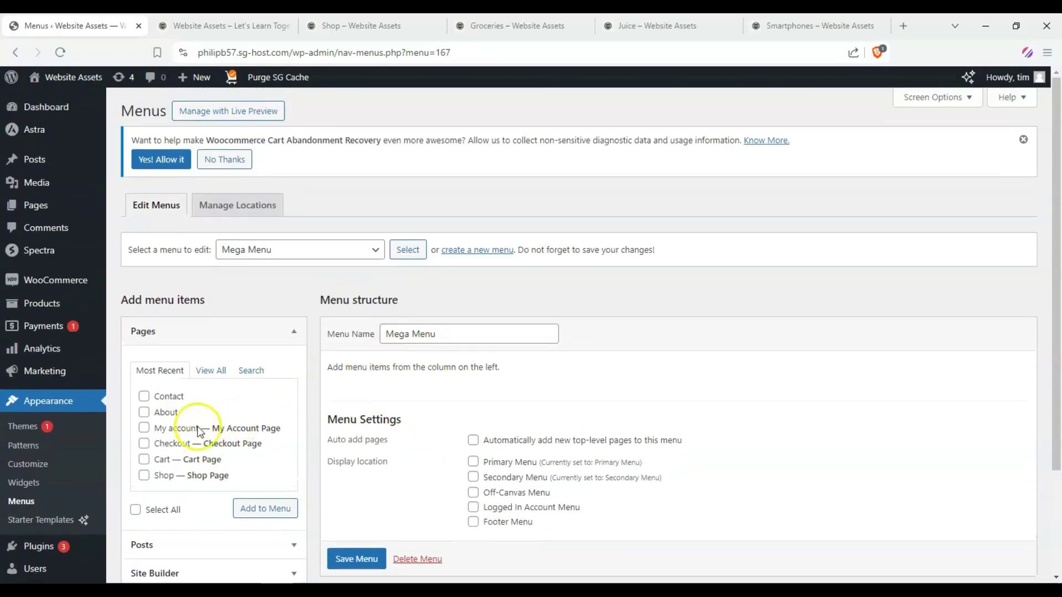
{"action": "scroll", "coordinate": [210, 404], "scroll_direction": "down", "scroll_amount": 2}
{"action": "scroll", "coordinate": [197, 390], "scroll_direction": "down", "scroll_amount": 1}
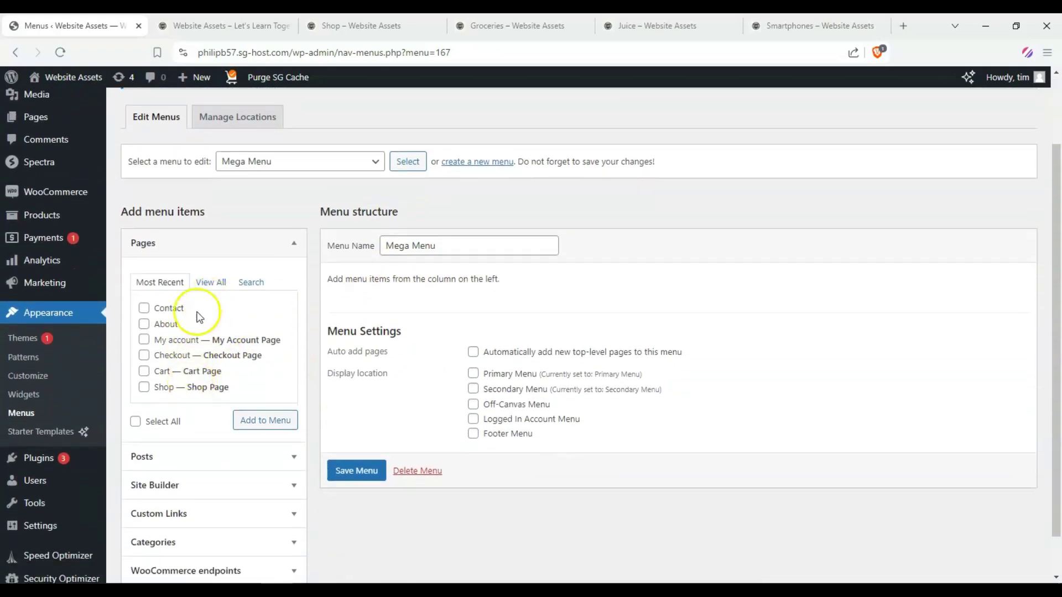
{"action": "left_click", "coordinate": [210, 282]}
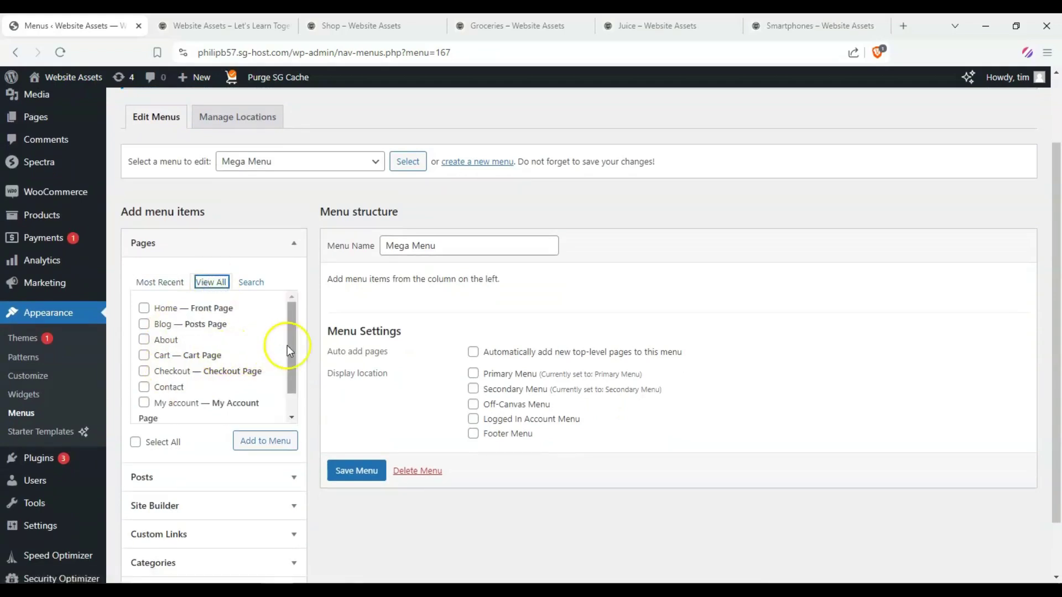
{"action": "left_click", "coordinate": [288, 369]}
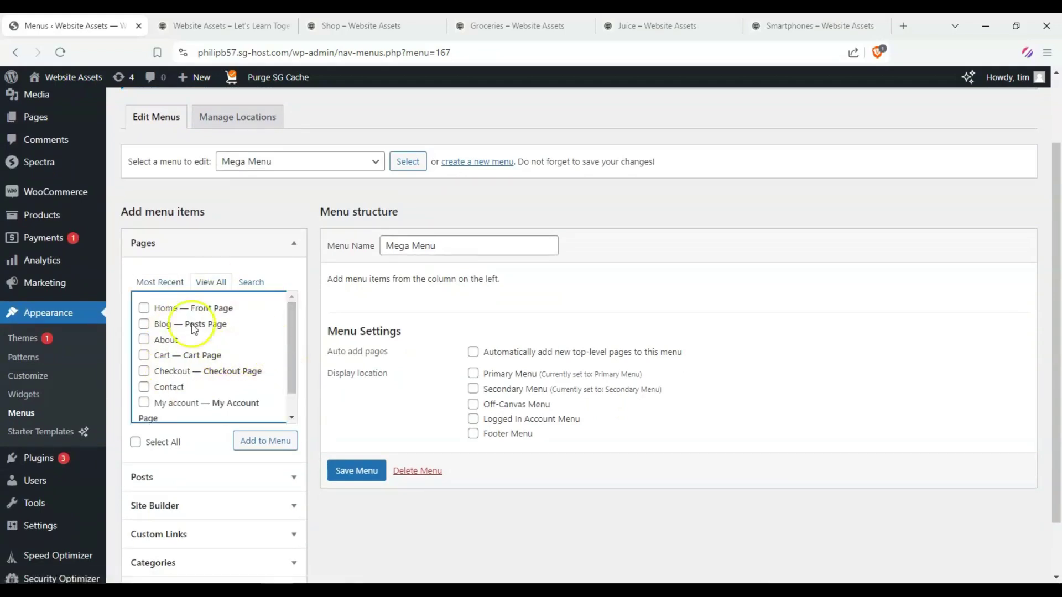
{"action": "left_click", "coordinate": [144, 308]}
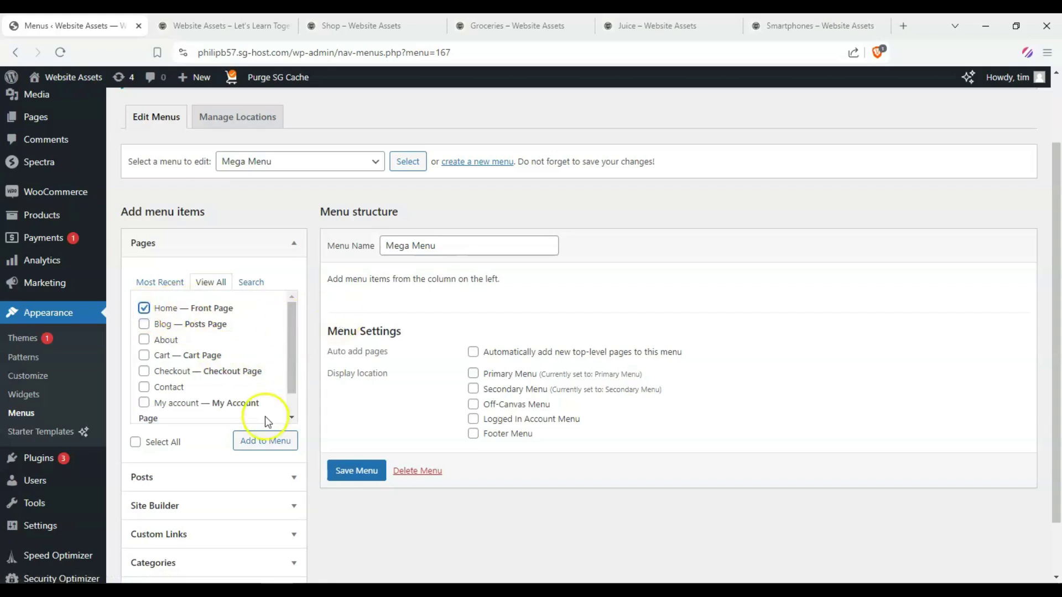
{"action": "left_click", "coordinate": [266, 441]}
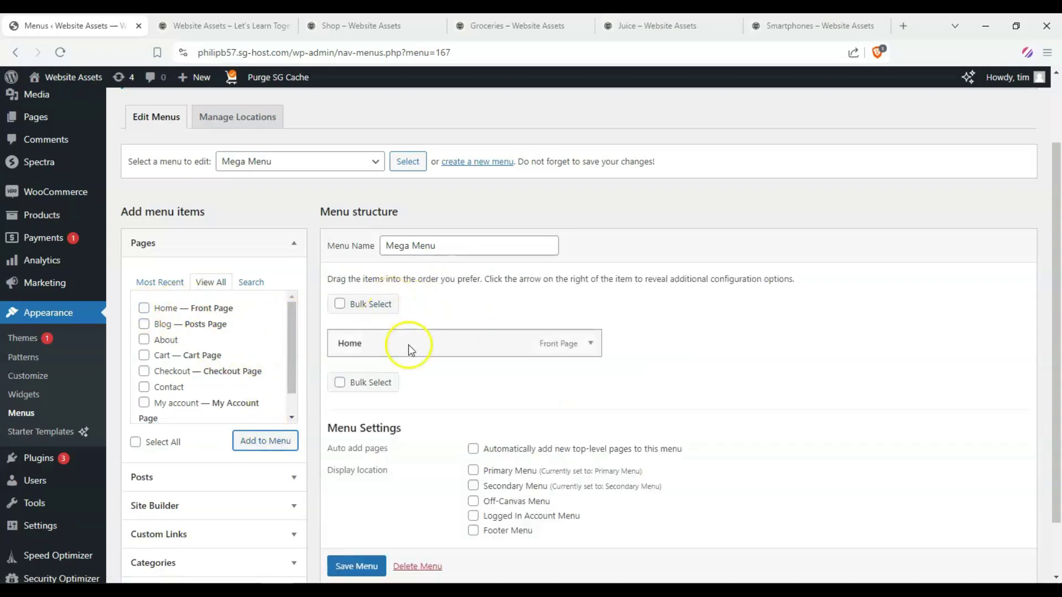
Open the Astra menu settings of the Home item and enable its Mega Menu option.
{"action": "left_click", "coordinate": [591, 344]}
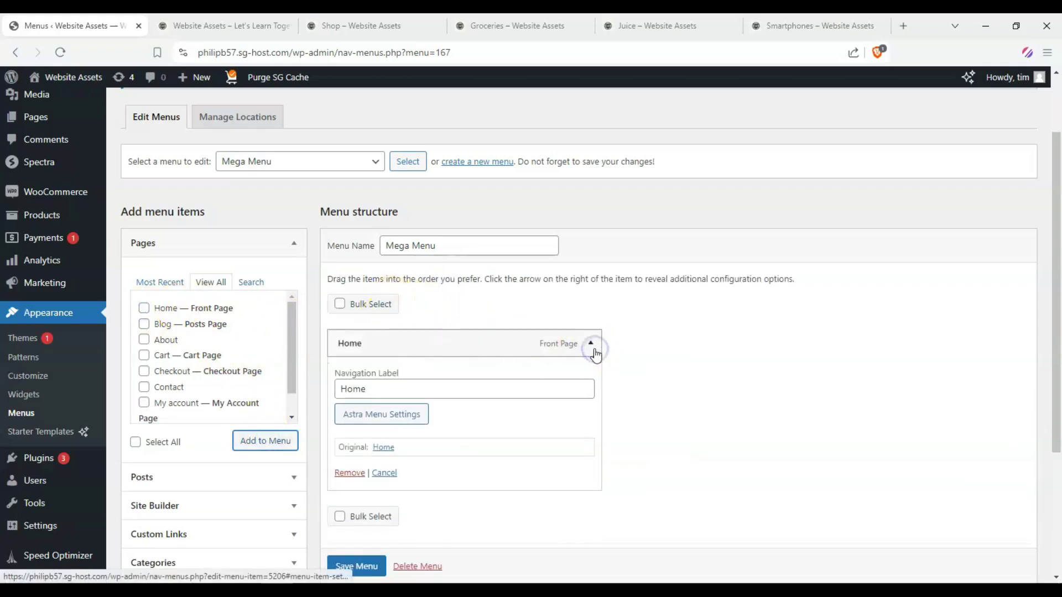
{"action": "scroll", "coordinate": [469, 396], "scroll_direction": "down", "scroll_amount": 1}
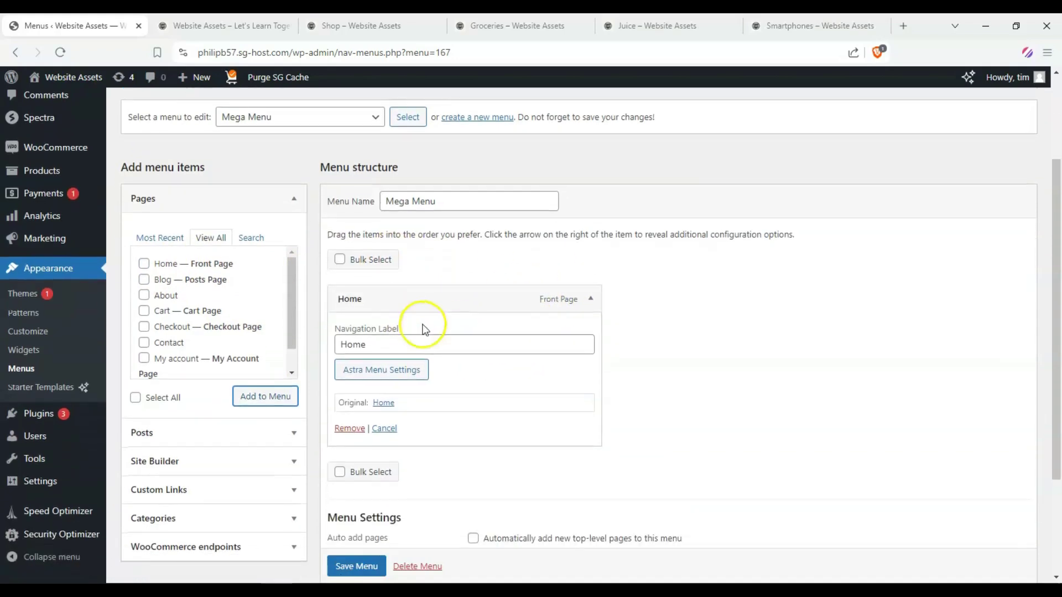
{"action": "left_click", "coordinate": [375, 381]}
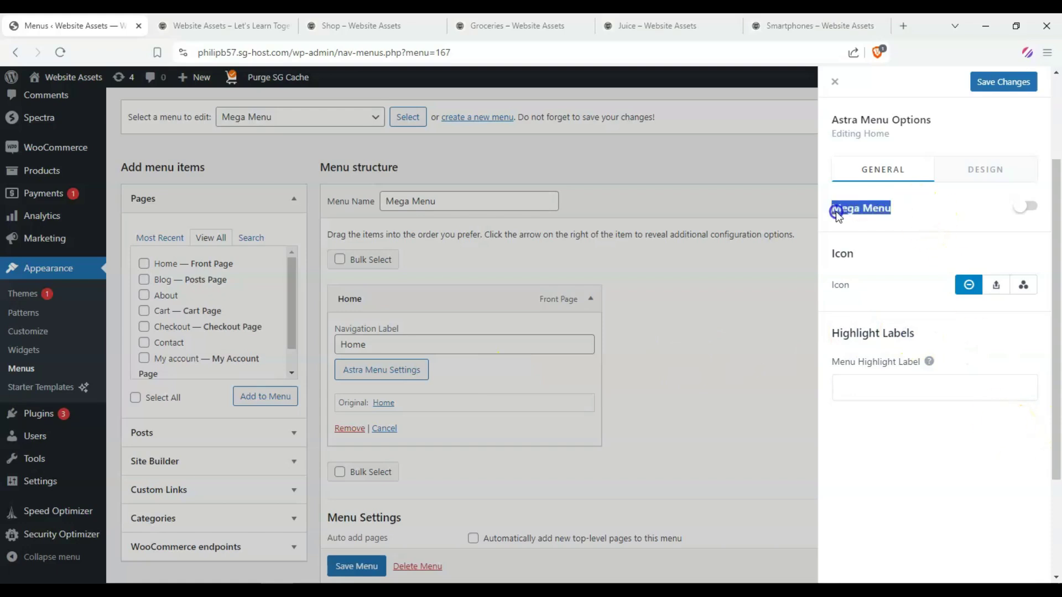
{"action": "left_click", "coordinate": [922, 211]}
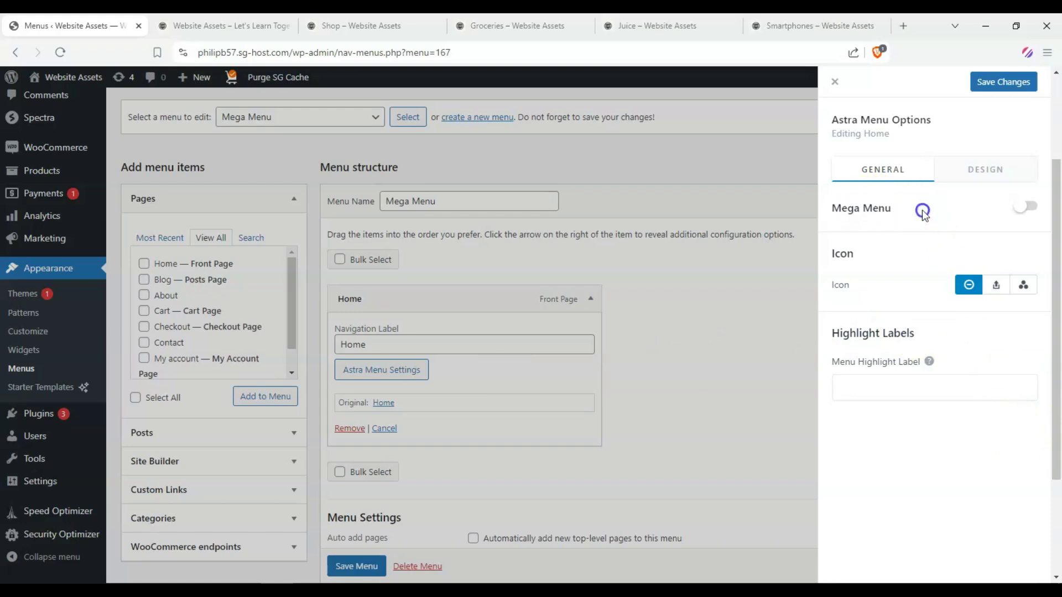
{"action": "left_click", "coordinate": [1026, 207]}
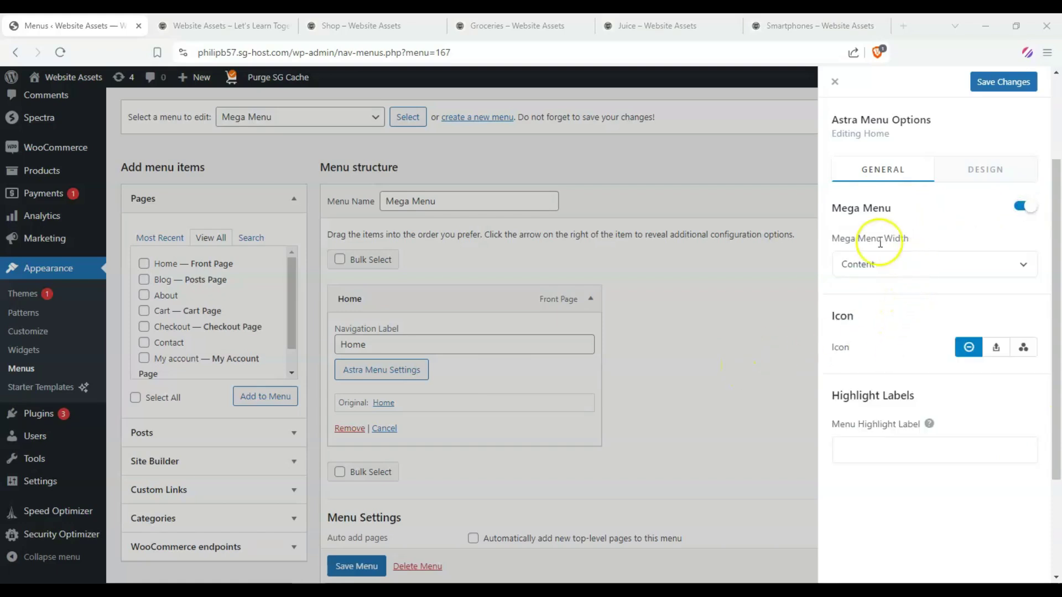
Try the Custom Width, Full Width Stretched, Full Width and Menu Container Width options for the mega menu width, ending on Content.
{"action": "left_click_drag", "start_coordinate": [908, 238], "coordinate": [858, 236]}
{"action": "left_click", "coordinate": [902, 264]}
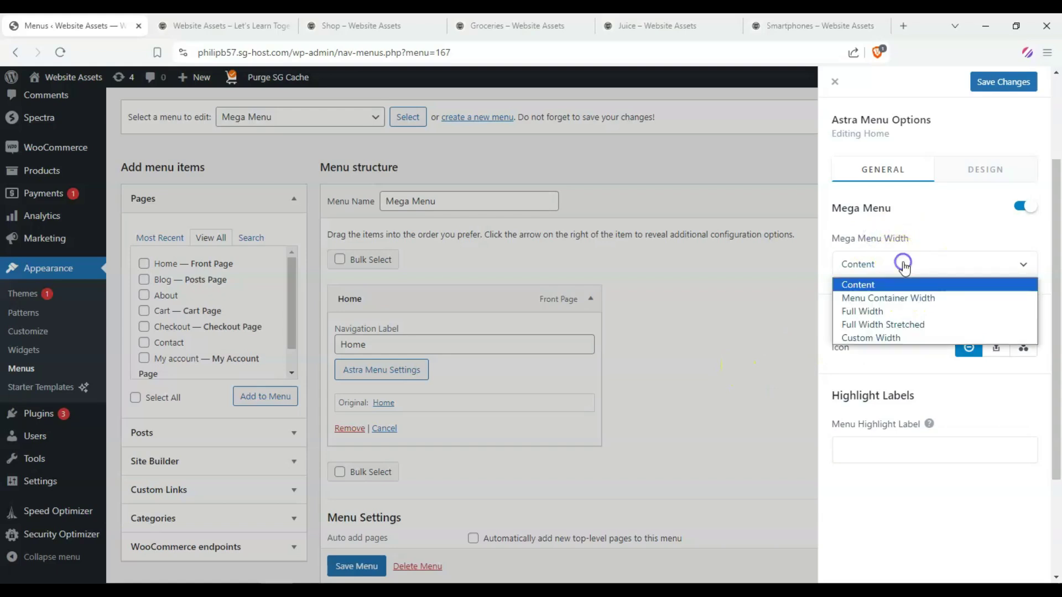
{"action": "left_click", "coordinate": [913, 337]}
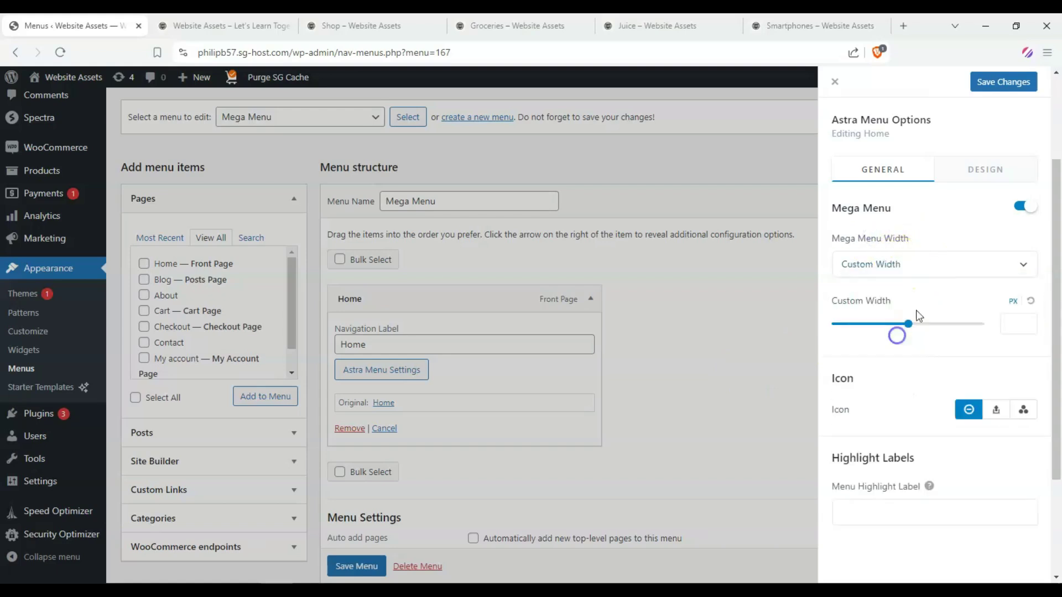
{"action": "left_click", "coordinate": [984, 273]}
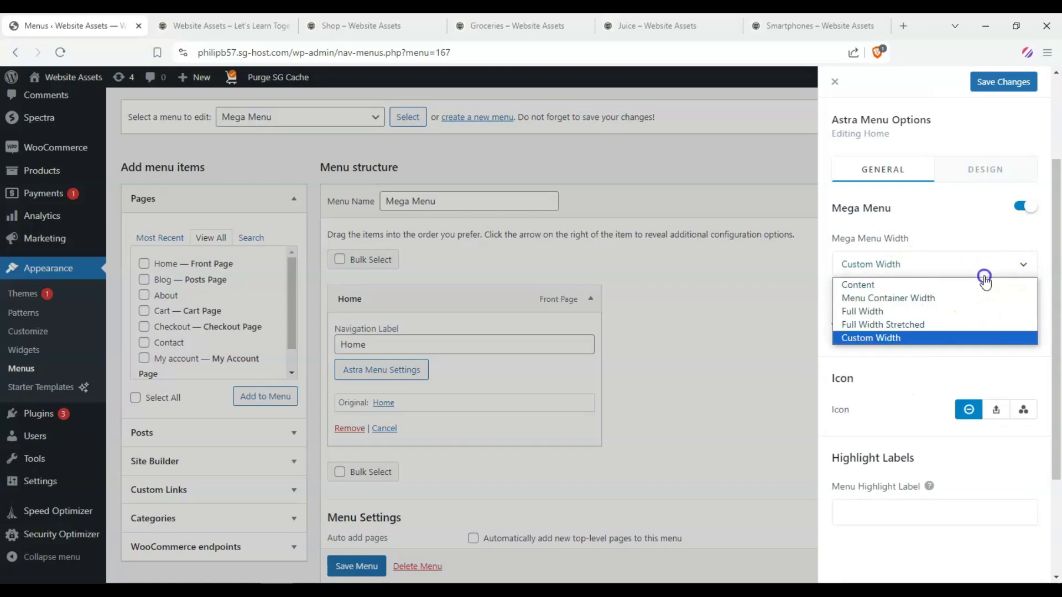
{"action": "left_click", "coordinate": [938, 324]}
{"action": "left_click", "coordinate": [939, 266]}
{"action": "left_click", "coordinate": [923, 311]}
{"action": "left_click", "coordinate": [942, 257]}
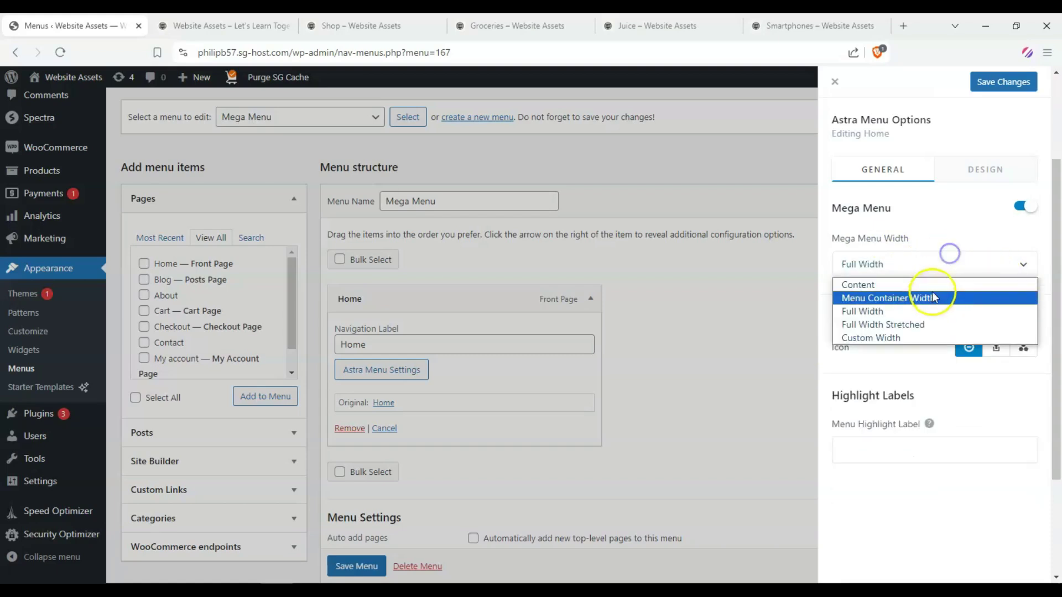
{"action": "left_click", "coordinate": [931, 299]}
{"action": "left_click", "coordinate": [938, 260]}
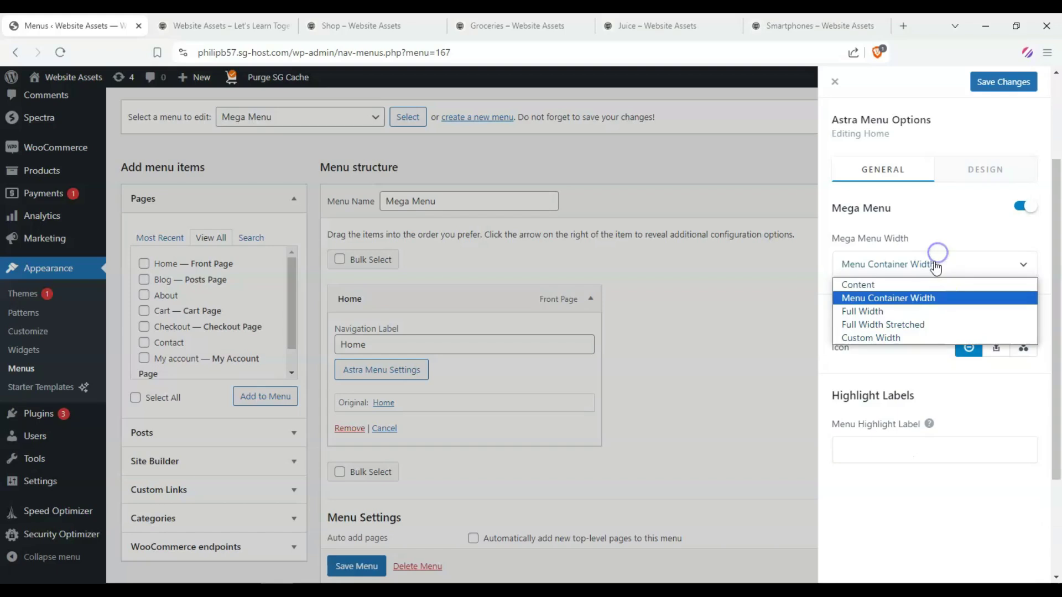
{"action": "left_click", "coordinate": [919, 286]}
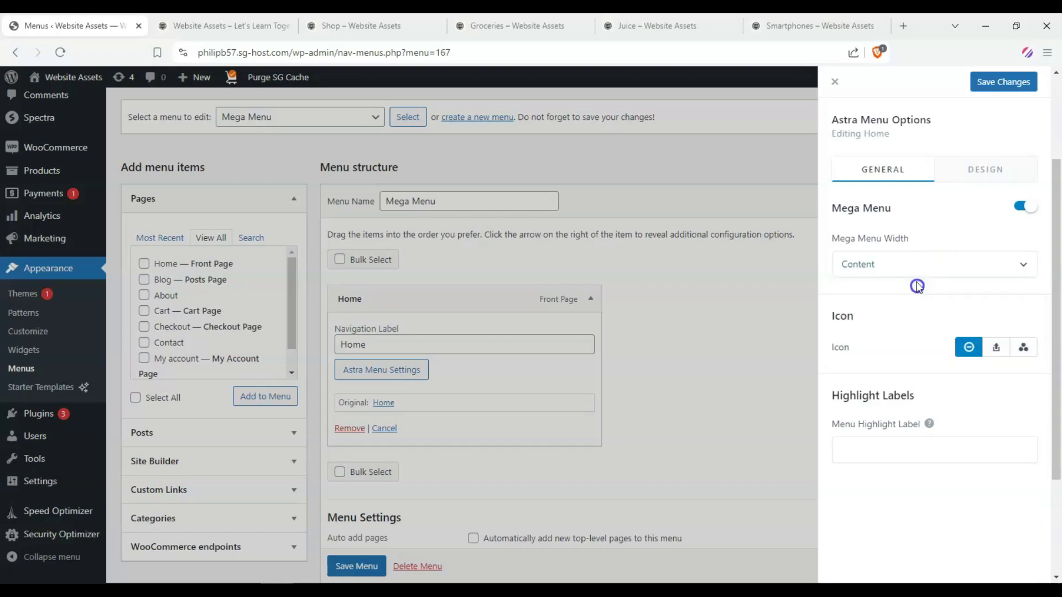
Give the Home menu item the four-line justified text icon from the icon library, after checking the custom icon upload option.
{"action": "left_click_drag", "start_coordinate": [863, 314], "coordinate": [883, 322]}
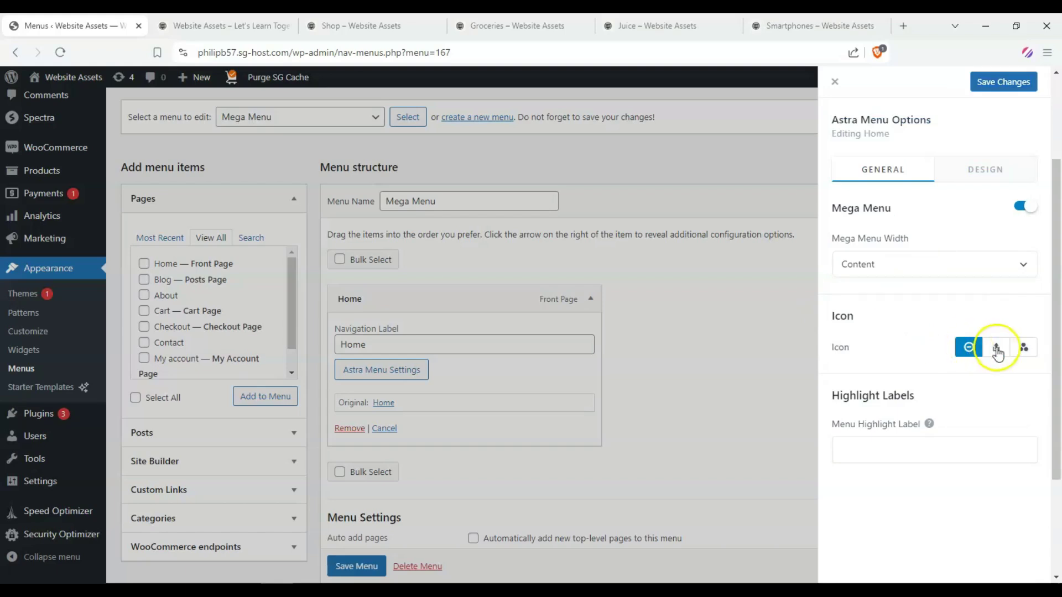
{"action": "left_click", "coordinate": [997, 352]}
{"action": "scroll", "coordinate": [937, 443], "scroll_direction": "down", "scroll_amount": 1}
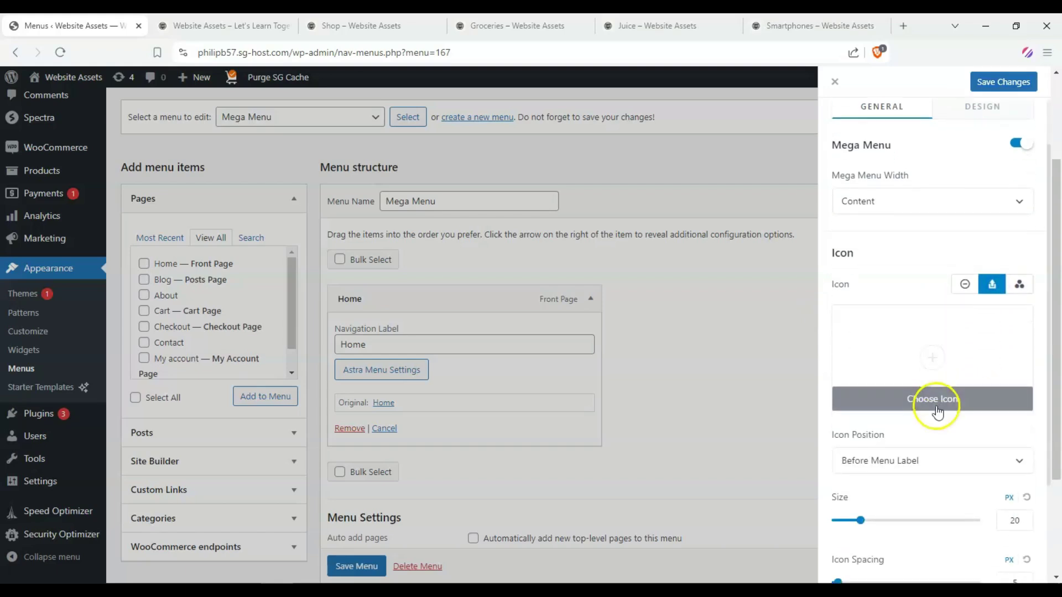
{"action": "left_click", "coordinate": [1016, 282]}
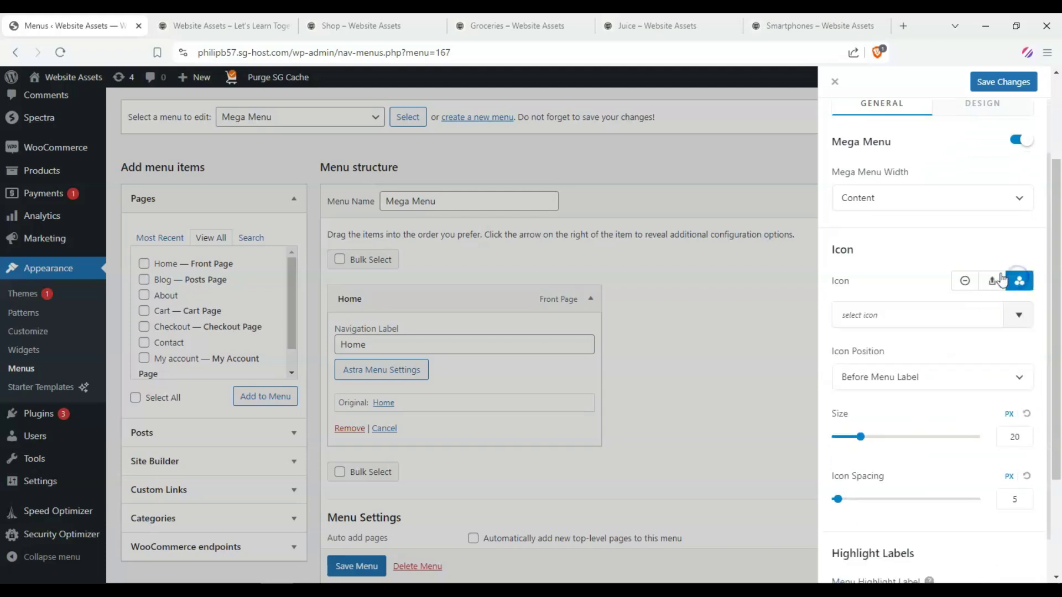
{"action": "scroll", "coordinate": [1002, 281], "scroll_direction": "down", "scroll_amount": 1}
{"action": "left_click", "coordinate": [1016, 293]}
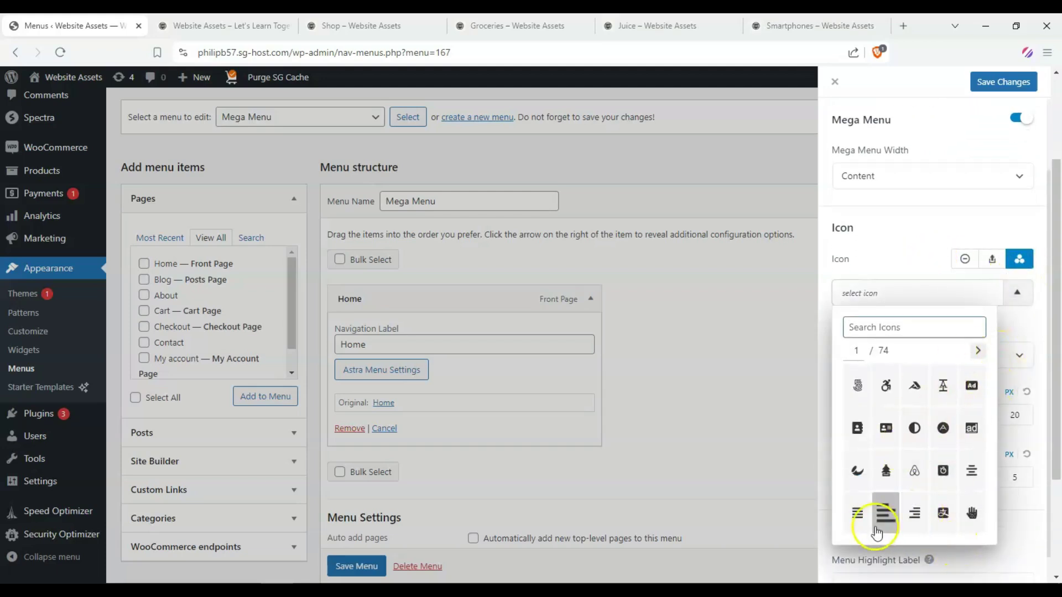
{"action": "left_click", "coordinate": [876, 532]}
{"action": "left_click", "coordinate": [1020, 326]}
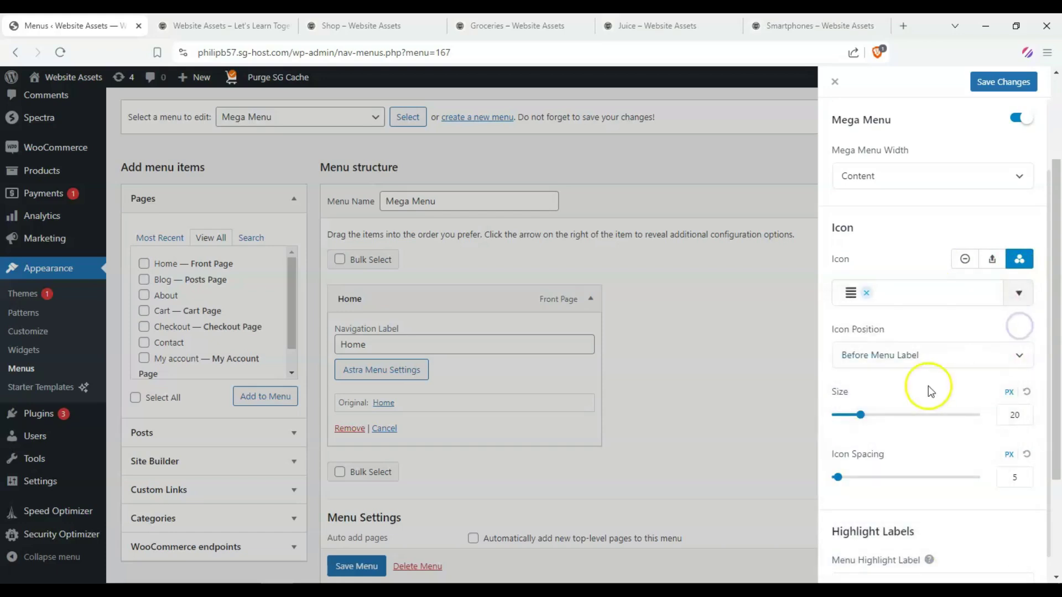
Examine the Icon Position choices and the size, spacing and highlight label settings of the Home item.
{"action": "left_click", "coordinate": [972, 348]}
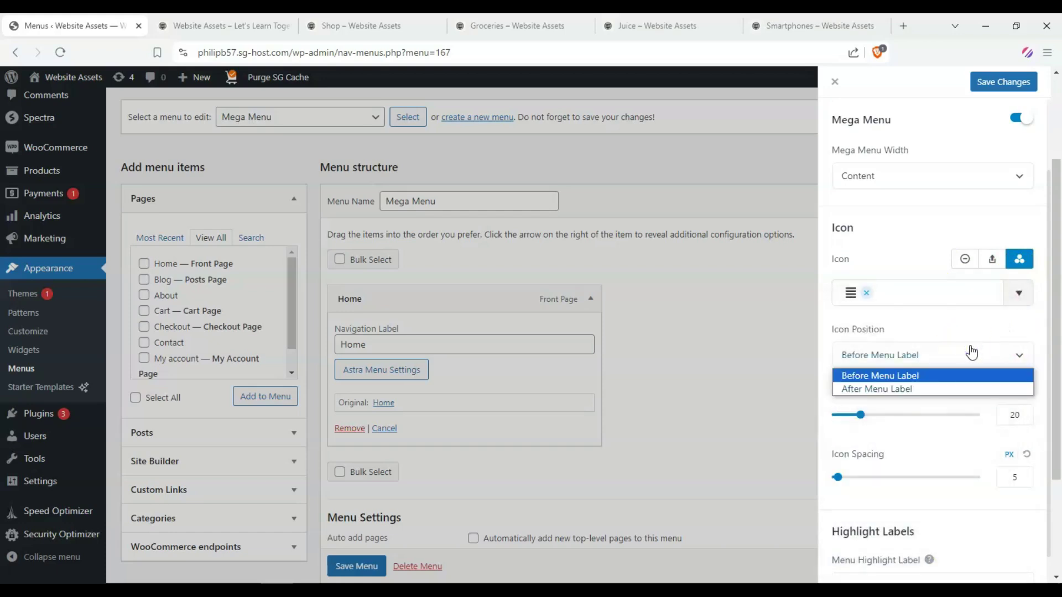
{"action": "left_click", "coordinate": [971, 352]}
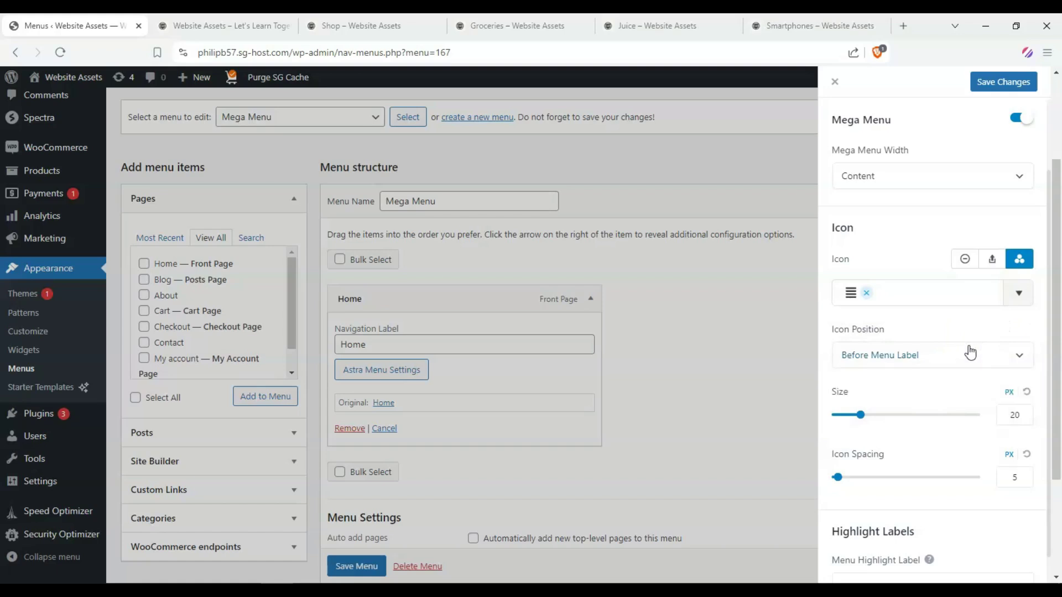
{"action": "scroll", "coordinate": [940, 343], "scroll_direction": "down", "scroll_amount": 1}
{"action": "scroll", "coordinate": [880, 418], "scroll_direction": "down", "scroll_amount": 1}
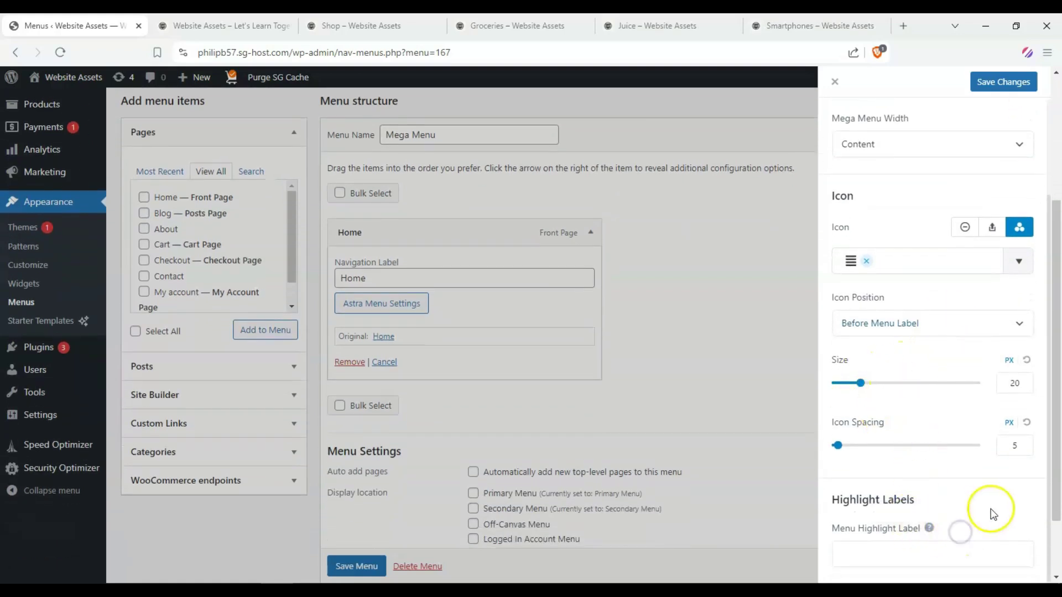
{"action": "scroll", "coordinate": [941, 533], "scroll_direction": "down", "scroll_amount": 1}
{"action": "left_click", "coordinate": [918, 547]}
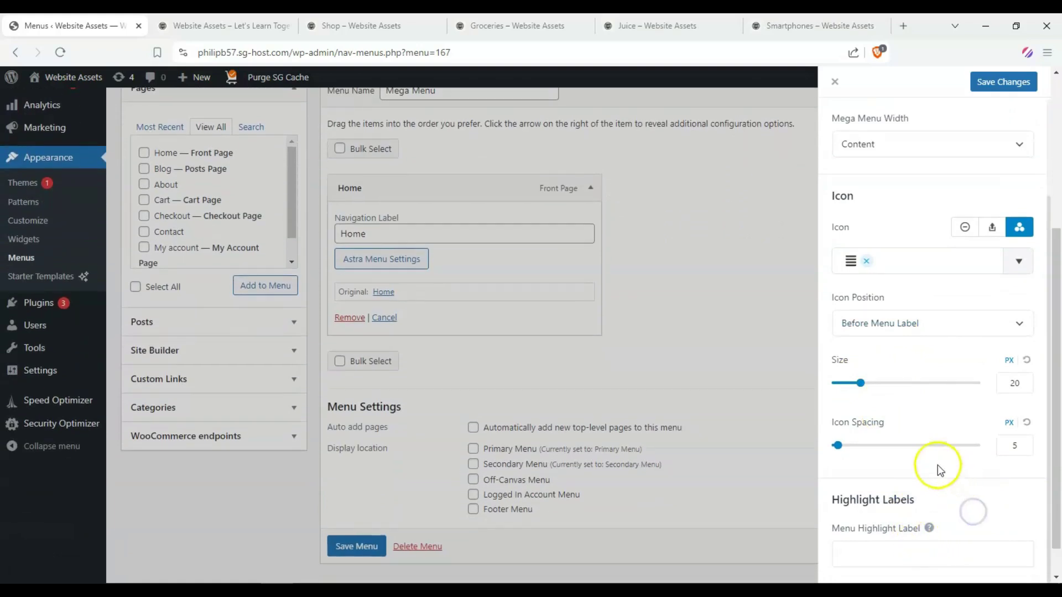
Set the background color in the Home item's design options to black from the palette.
{"action": "scroll", "coordinate": [936, 467], "scroll_direction": "up", "scroll_amount": 2}
{"action": "left_click", "coordinate": [957, 171]}
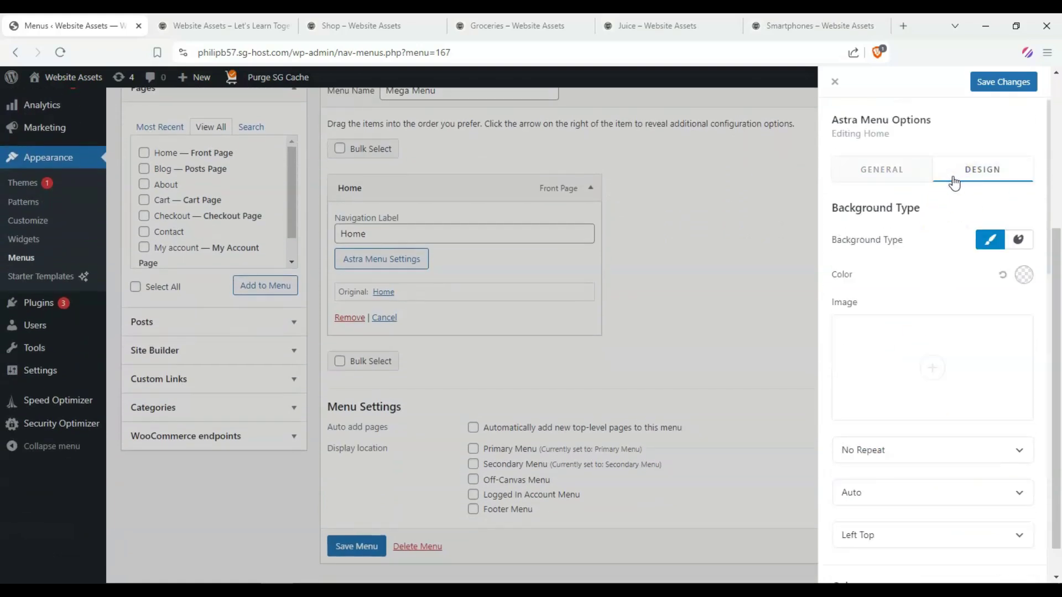
{"action": "left_click", "coordinate": [1024, 275]}
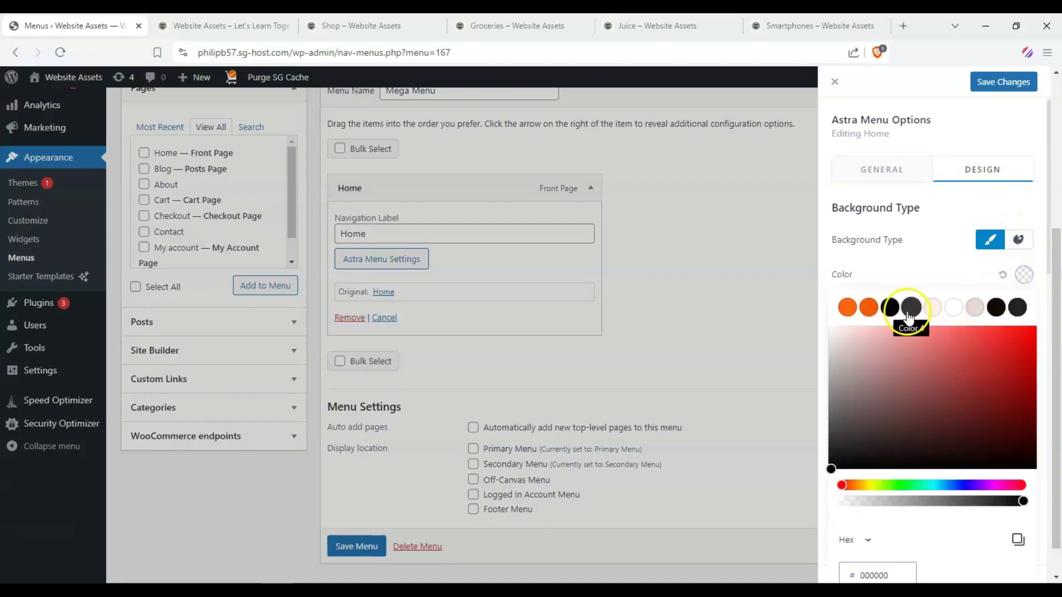
{"action": "left_click", "coordinate": [890, 309]}
{"action": "left_click", "coordinate": [936, 282]}
Set the normal Heading color to the orange Color 1 and its hover color to a light palette color.
{"action": "scroll", "coordinate": [948, 359], "scroll_direction": "down", "scroll_amount": 4}
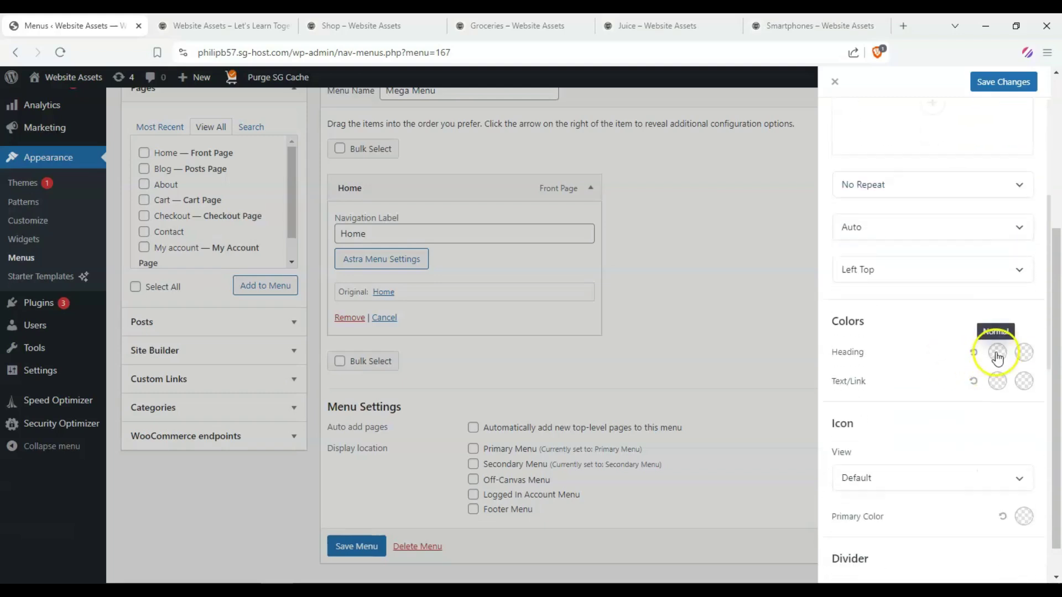
{"action": "left_click", "coordinate": [1000, 354]}
{"action": "left_click", "coordinate": [847, 384]}
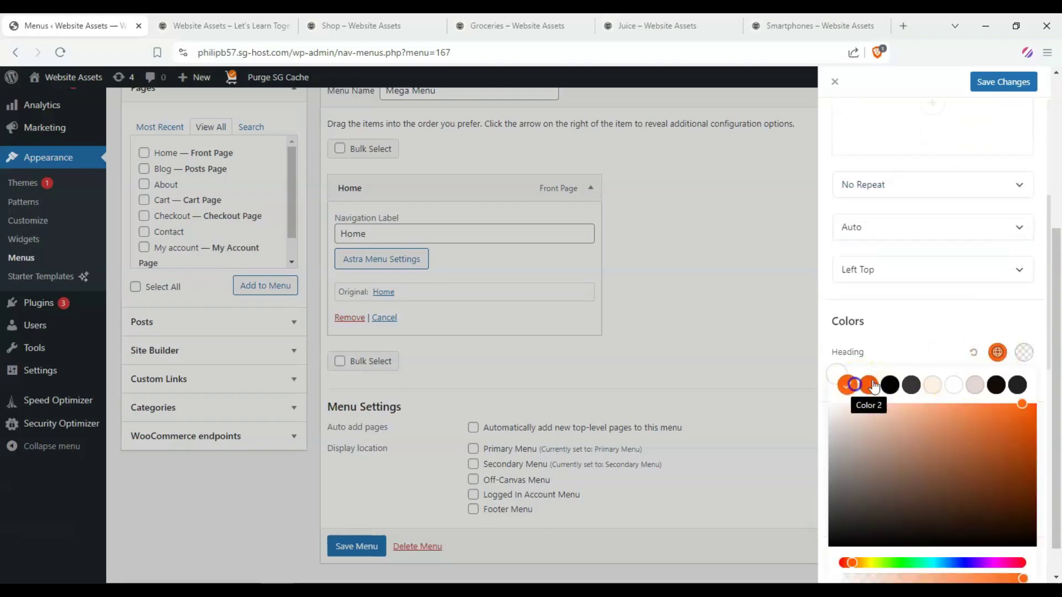
{"action": "left_click", "coordinate": [1026, 351]}
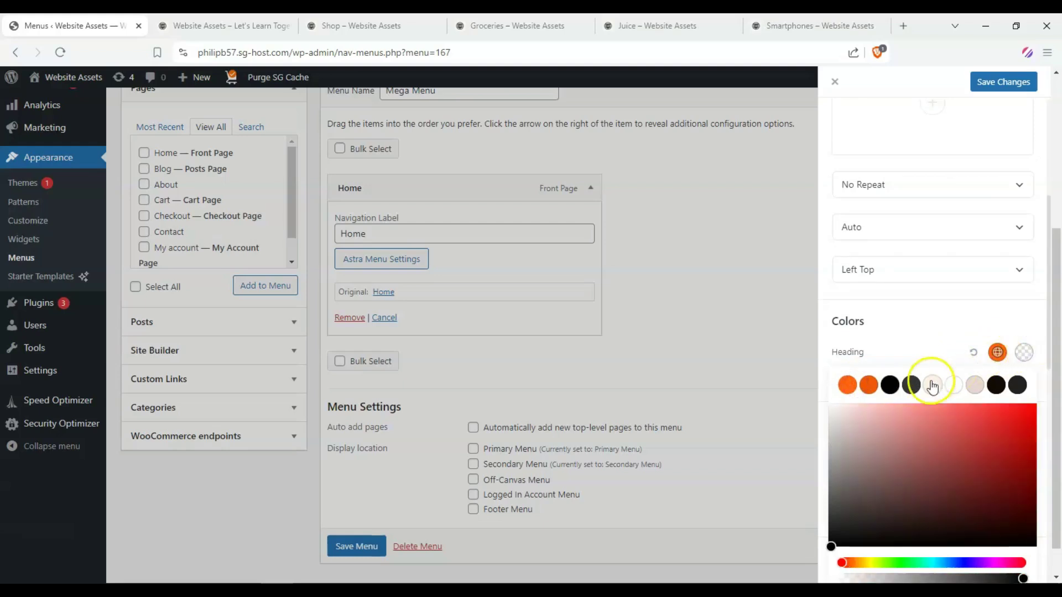
{"action": "left_click", "coordinate": [967, 340]}
Set the mega menu's divider style to Dotted and look through the remaining divider, highlight label and spacing options.
{"action": "scroll", "coordinate": [943, 387], "scroll_direction": "down", "scroll_amount": 5}
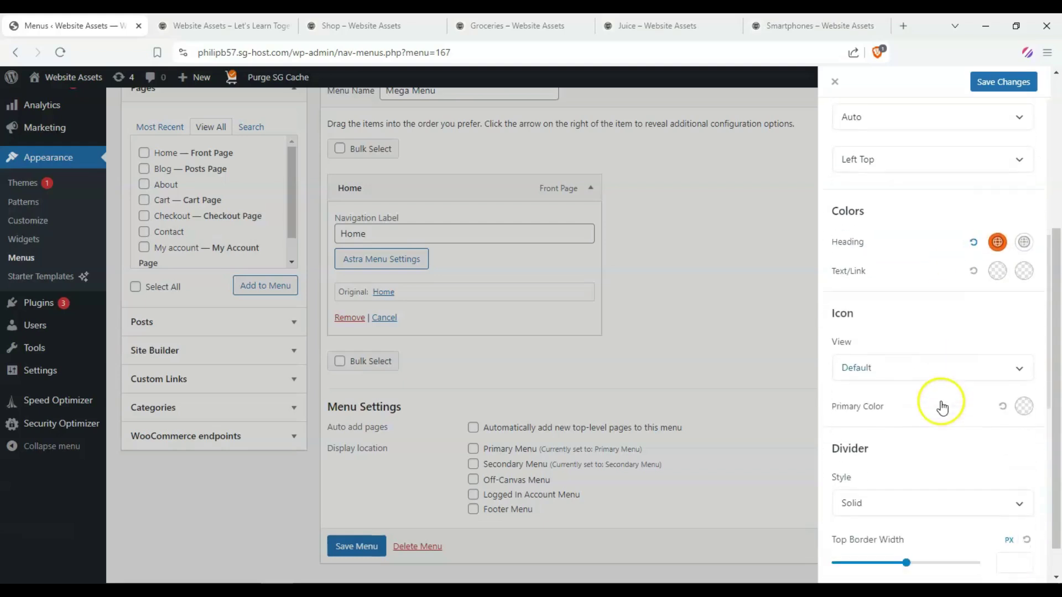
{"action": "scroll", "coordinate": [939, 352], "scroll_direction": "down", "scroll_amount": 2}
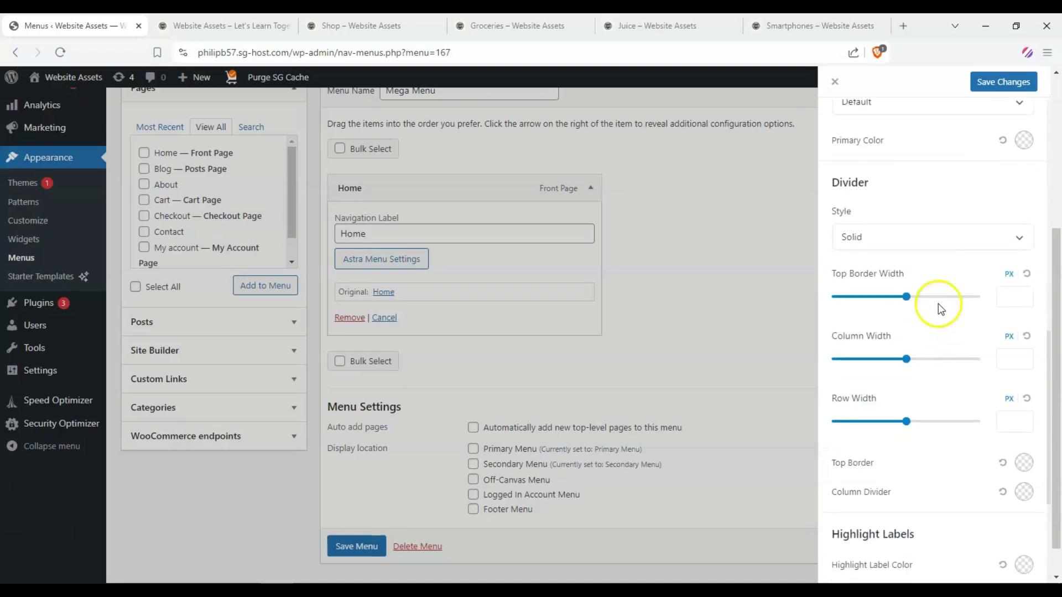
{"action": "left_click", "coordinate": [950, 243]}
{"action": "left_click", "coordinate": [949, 270]}
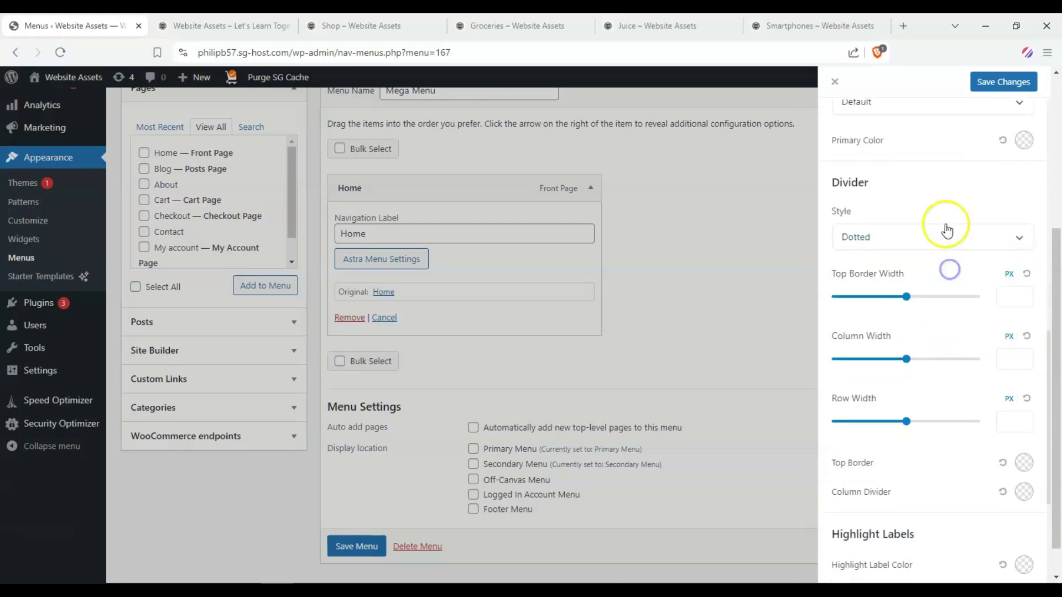
{"action": "left_click", "coordinate": [945, 230]}
{"action": "left_click", "coordinate": [945, 231]}
{"action": "scroll", "coordinate": [940, 276], "scroll_direction": "down", "scroll_amount": 5}
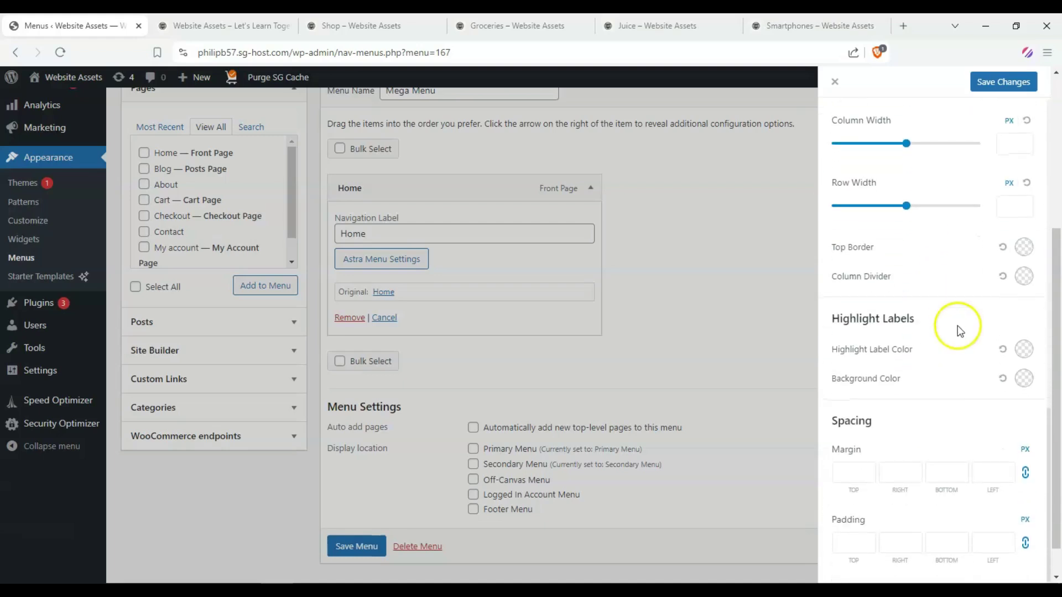
Save the Home item's Astra menu options, close them and save the Mega Menu.
{"action": "scroll", "coordinate": [947, 390], "scroll_direction": "up", "scroll_amount": 10}
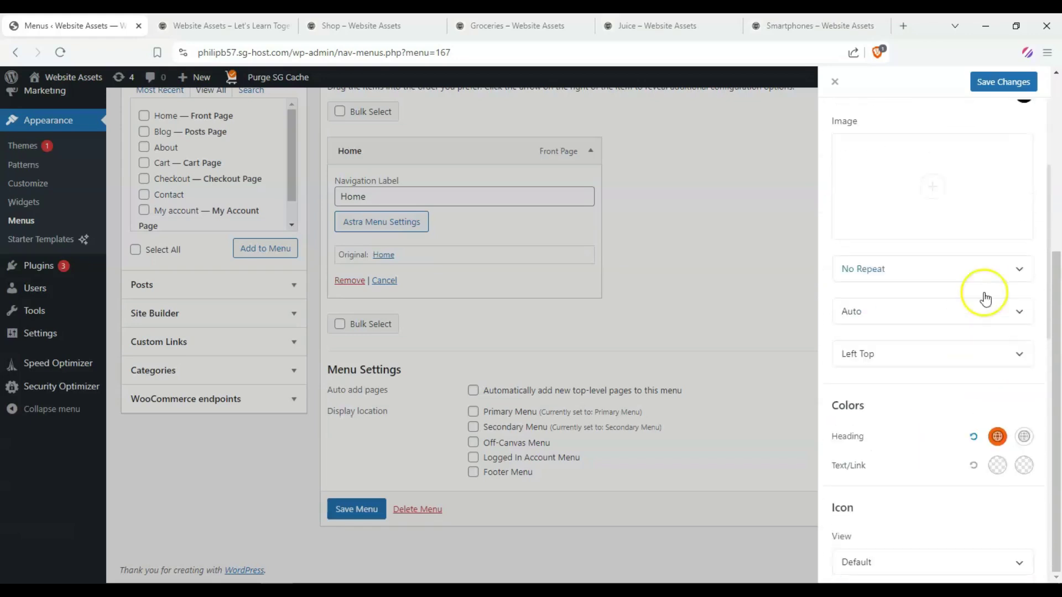
{"action": "left_click", "coordinate": [1005, 82]}
{"action": "scroll", "coordinate": [955, 196], "scroll_direction": "up", "scroll_amount": 2}
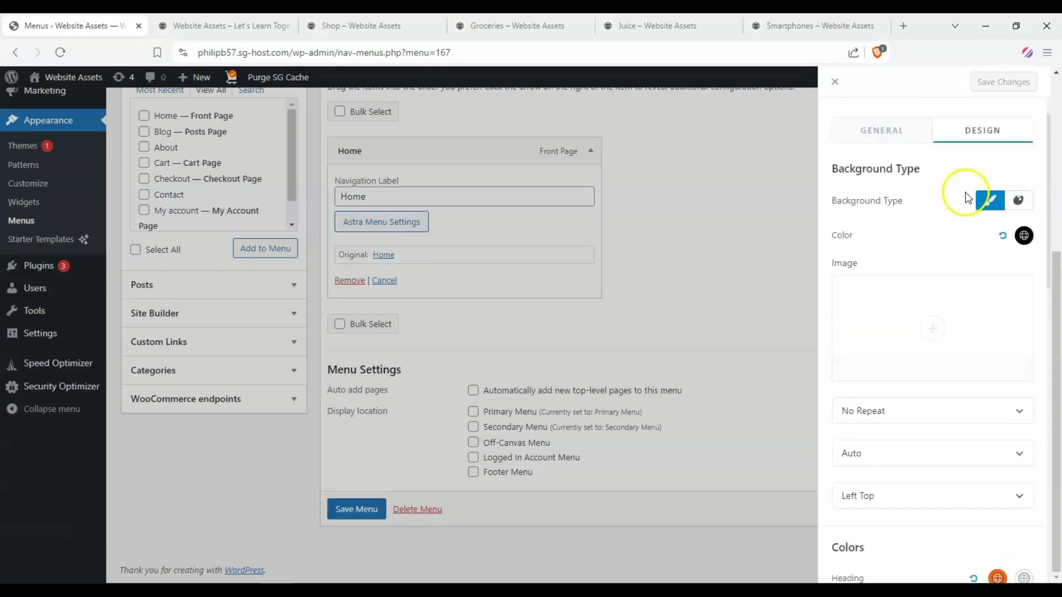
{"action": "scroll", "coordinate": [931, 201], "scroll_direction": "up", "scroll_amount": 1}
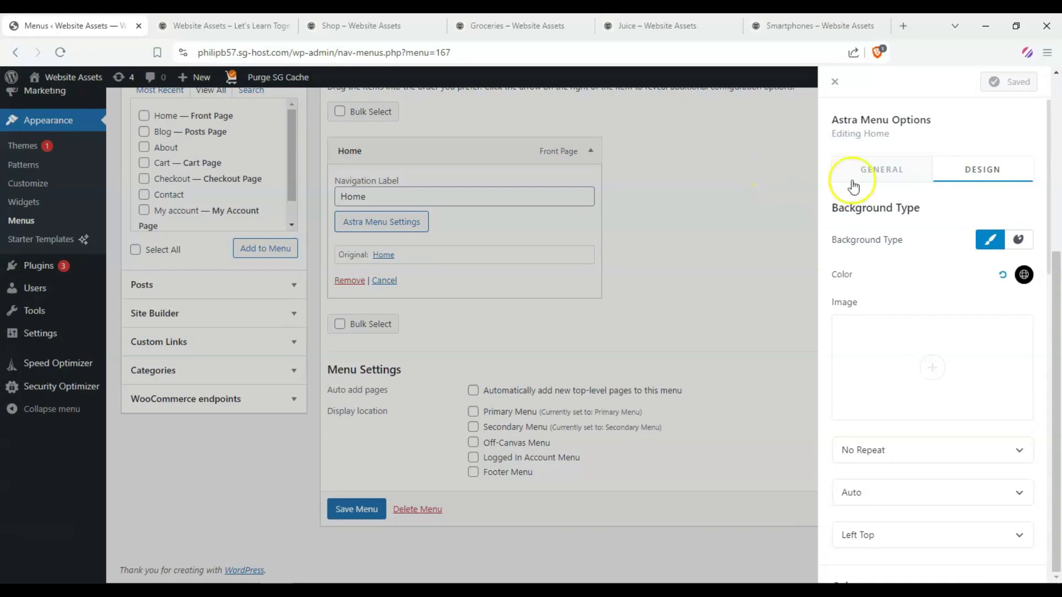
{"action": "left_click", "coordinate": [885, 173]}
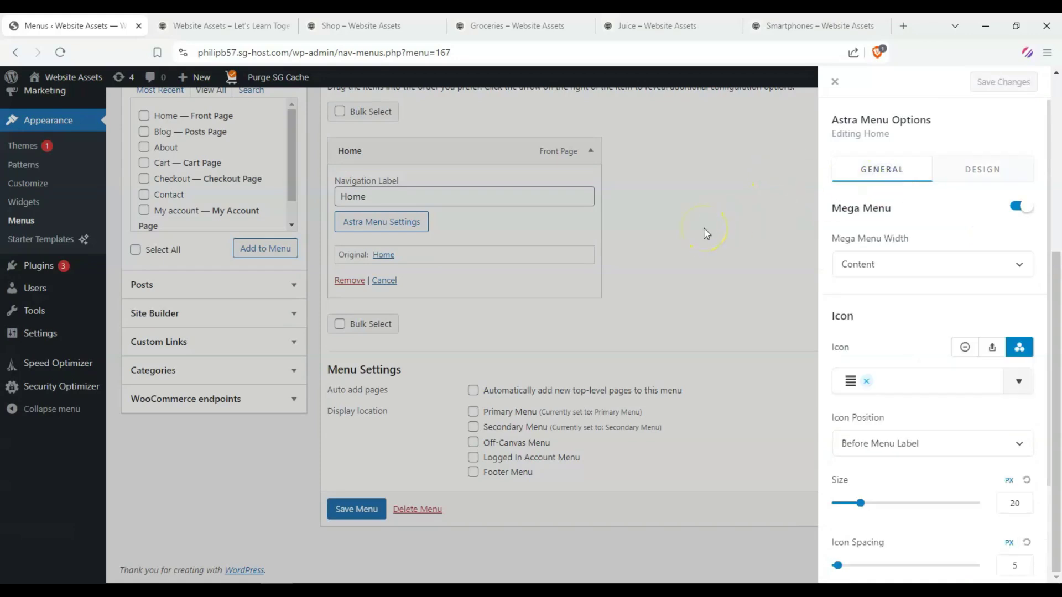
{"action": "left_click", "coordinate": [703, 229]}
{"action": "scroll", "coordinate": [609, 244], "scroll_direction": "up", "scroll_amount": 2}
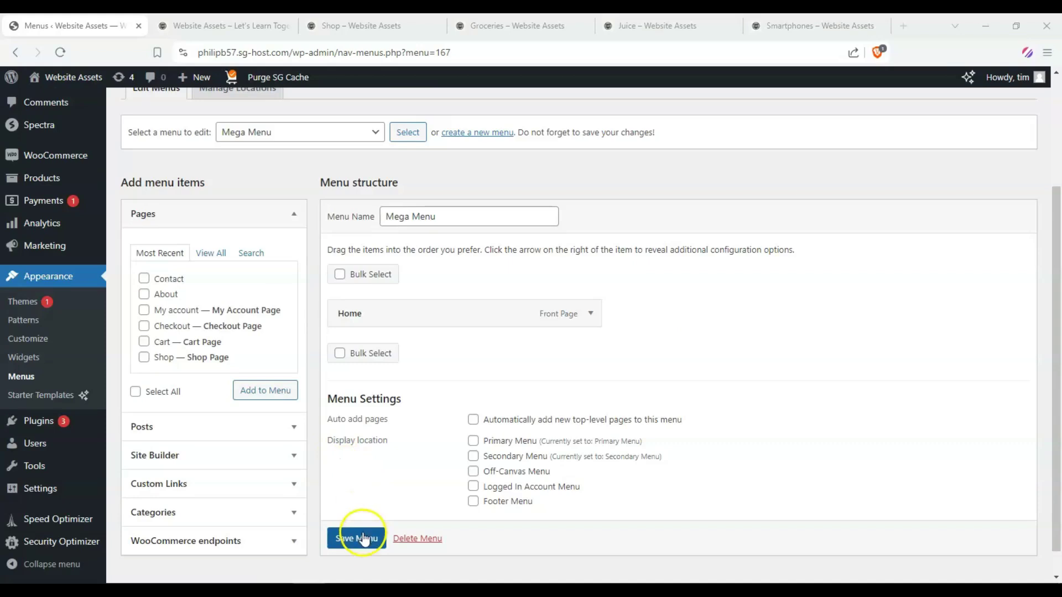
{"action": "left_click", "coordinate": [361, 533]}
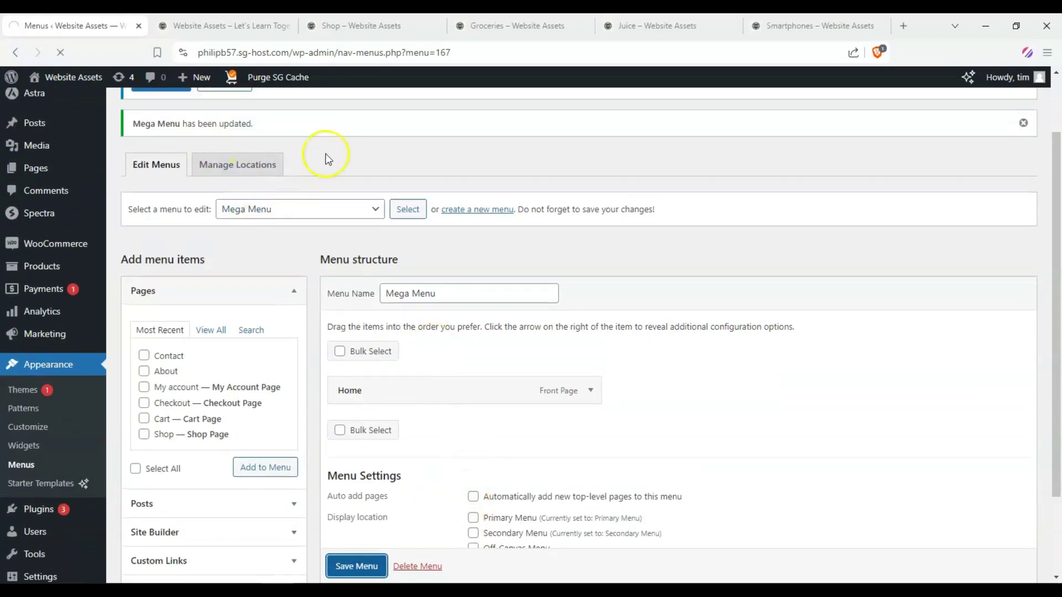
Expand the Home item in the menu structure and reopen the design options of its Astra menu settings.
{"action": "scroll", "coordinate": [480, 313], "scroll_direction": "down", "scroll_amount": 5}
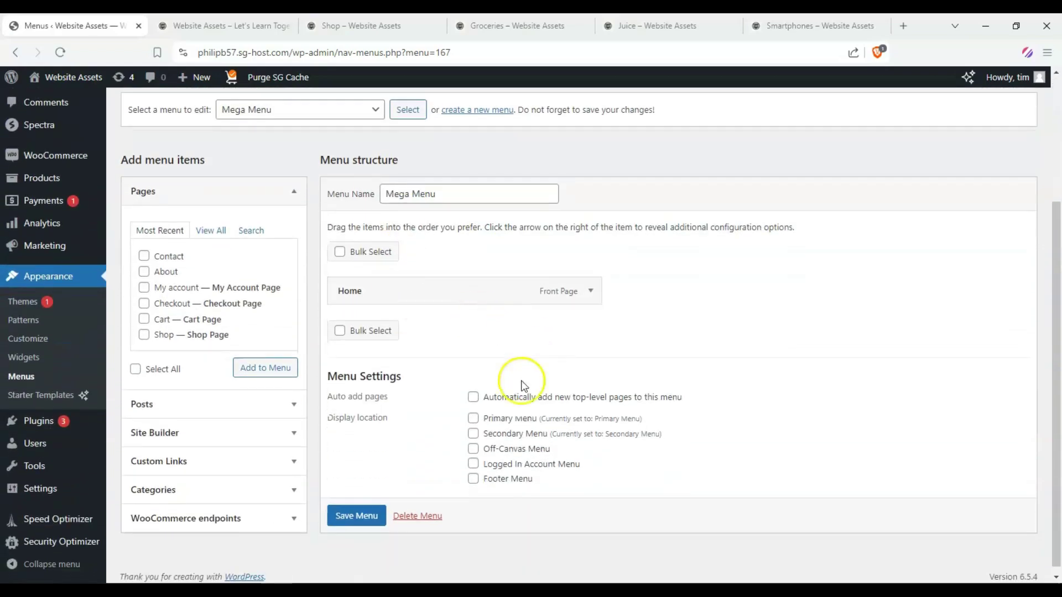
{"action": "scroll", "coordinate": [442, 407], "scroll_direction": "up", "scroll_amount": 3}
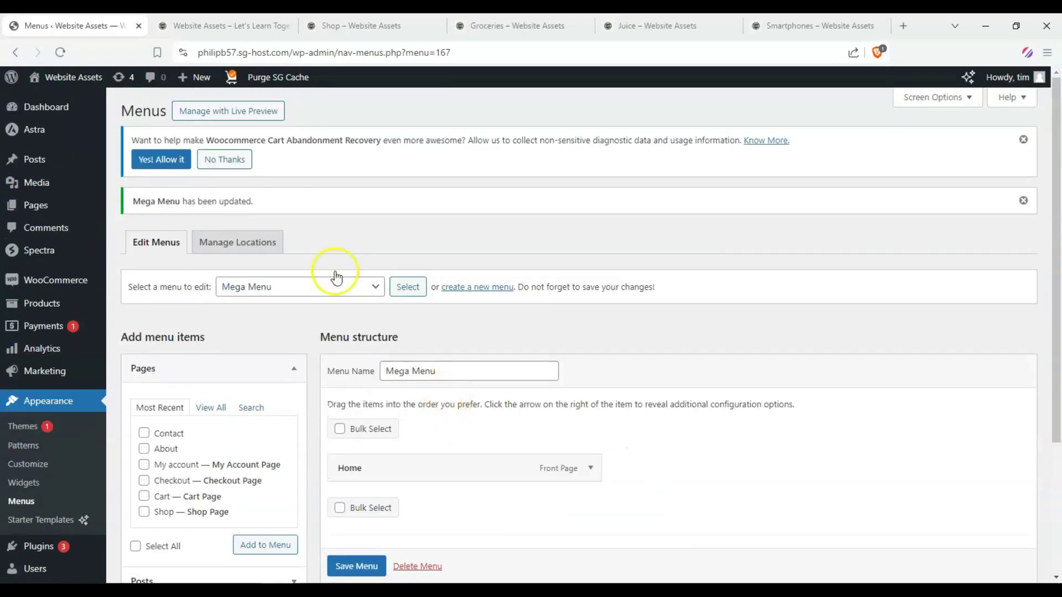
{"action": "scroll", "coordinate": [413, 391], "scroll_direction": "down", "scroll_amount": 1}
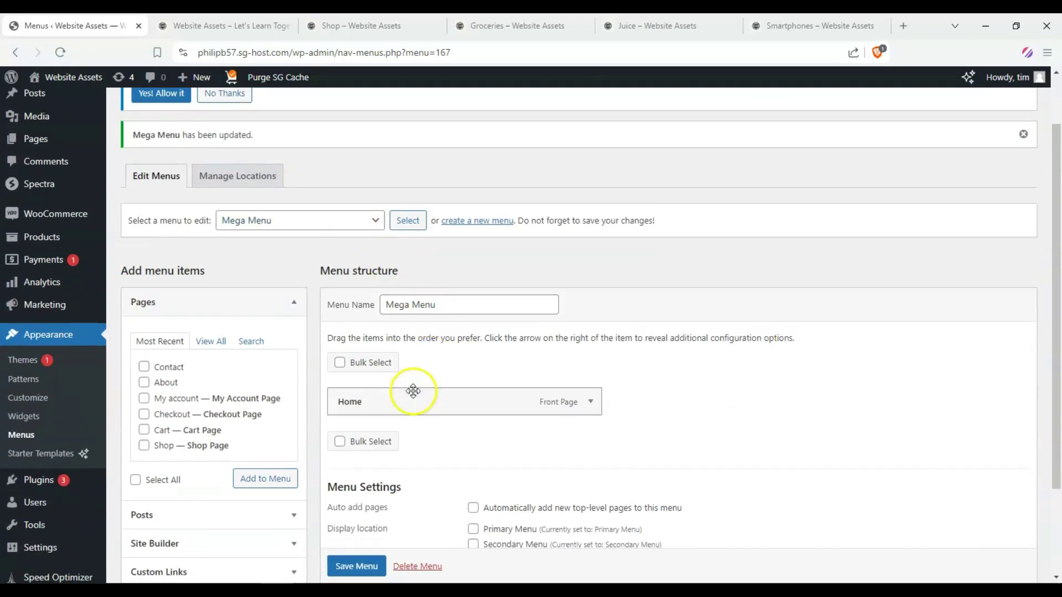
{"action": "left_click", "coordinate": [593, 402]}
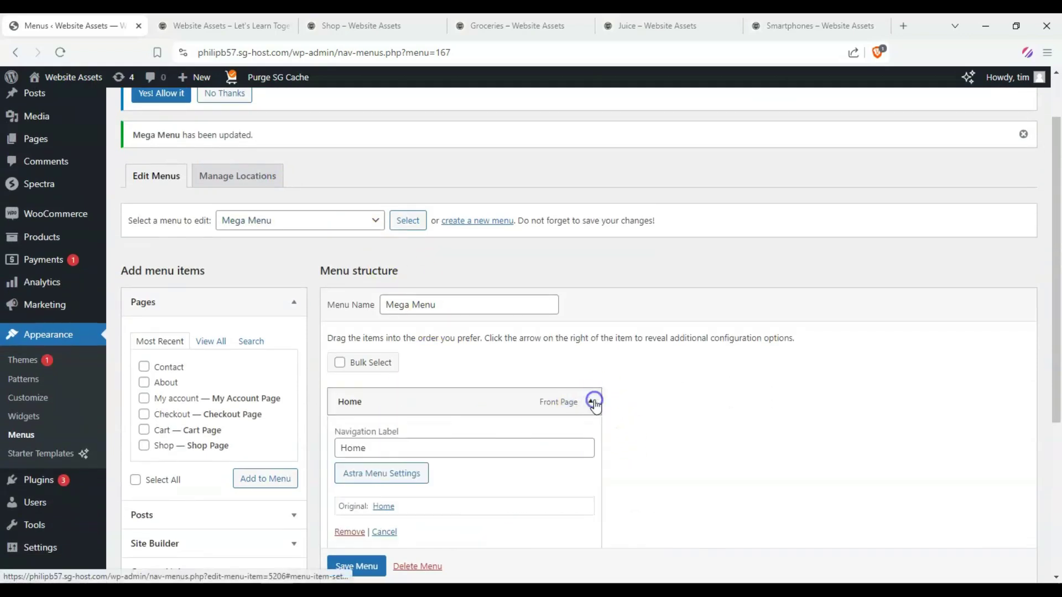
{"action": "scroll", "coordinate": [471, 439], "scroll_direction": "down", "scroll_amount": 2}
{"action": "left_click", "coordinate": [379, 390]}
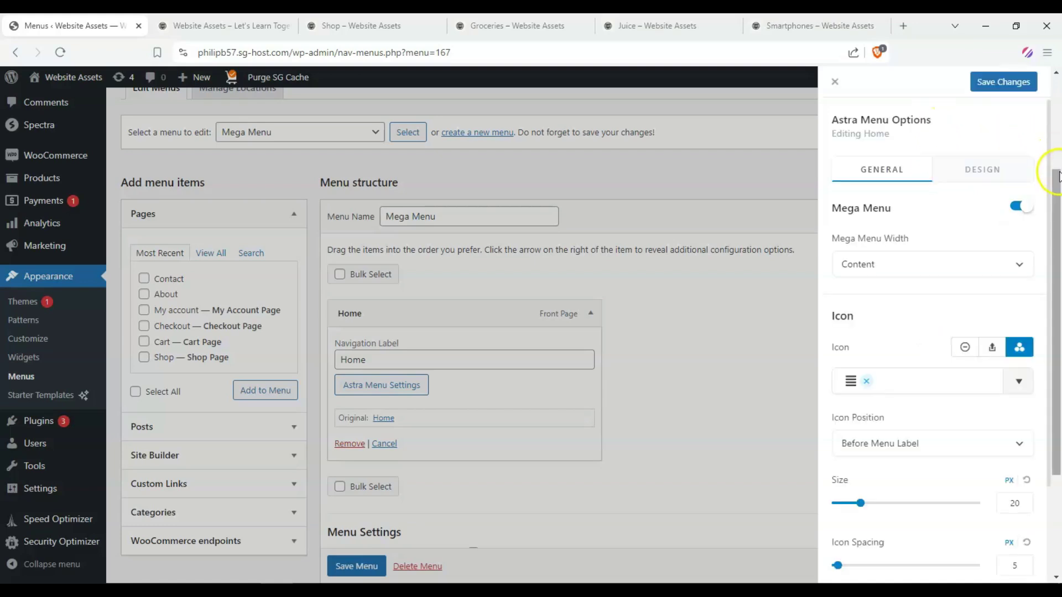
{"action": "left_click", "coordinate": [990, 169]}
Set the Text/Link color to orange Color 1 with a light cream hover color, and the Heading hover color to the same cream.
{"action": "scroll", "coordinate": [1058, 186], "scroll_direction": "down", "scroll_amount": 3}
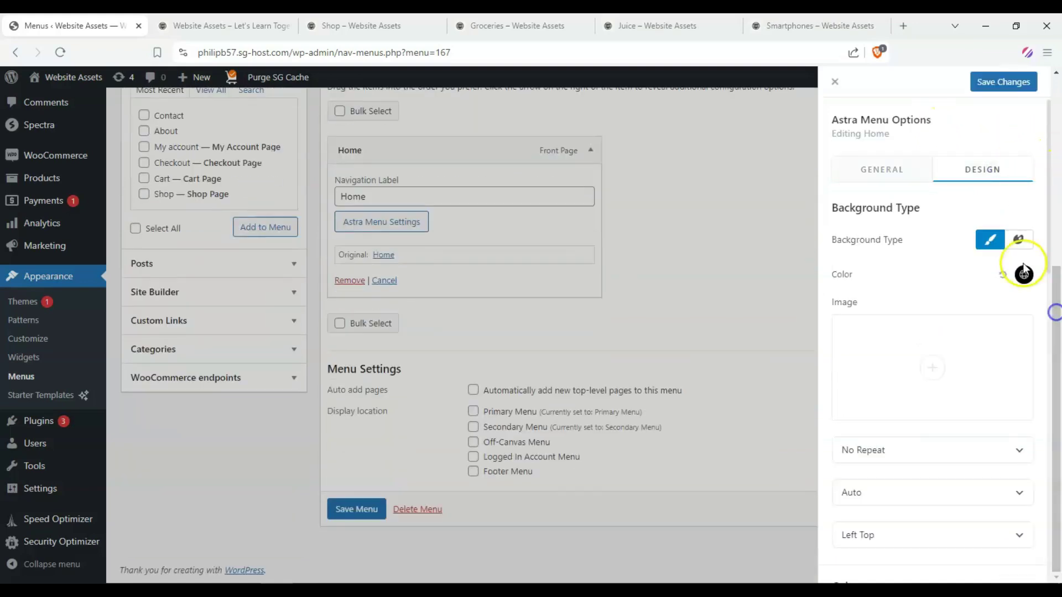
{"action": "scroll", "coordinate": [1023, 274], "scroll_direction": "down", "scroll_amount": 3}
{"action": "scroll", "coordinate": [1012, 437], "scroll_direction": "down", "scroll_amount": 2}
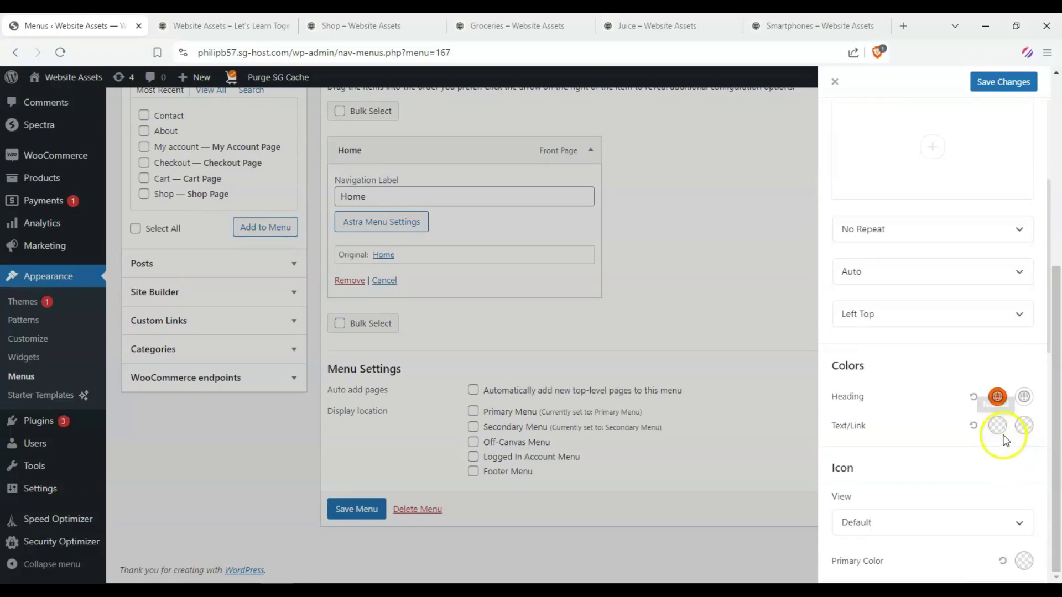
{"action": "left_click", "coordinate": [997, 426]}
{"action": "left_click", "coordinate": [847, 458]}
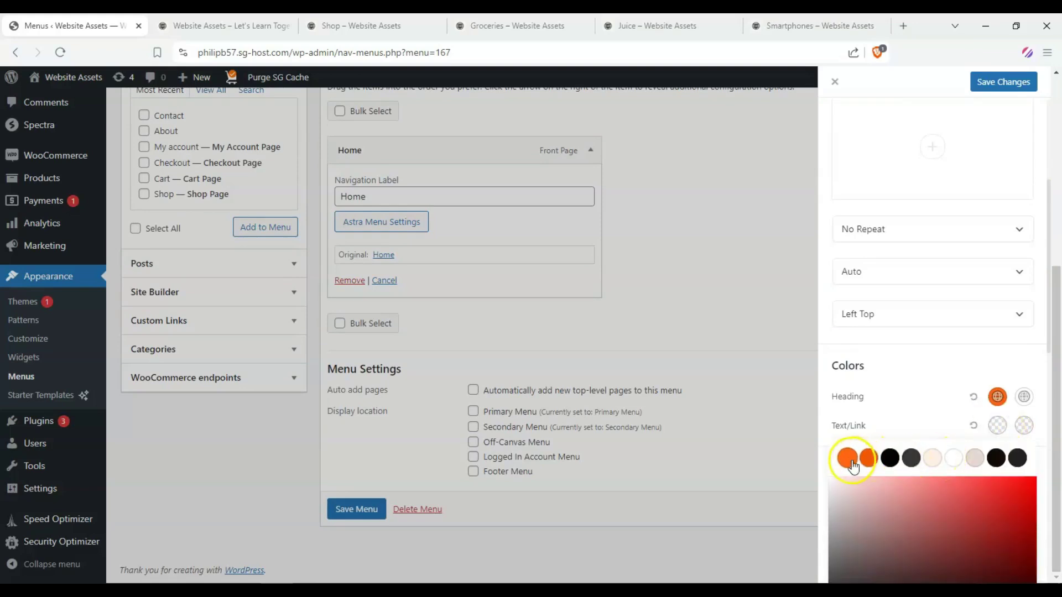
{"action": "left_click", "coordinate": [1024, 425]}
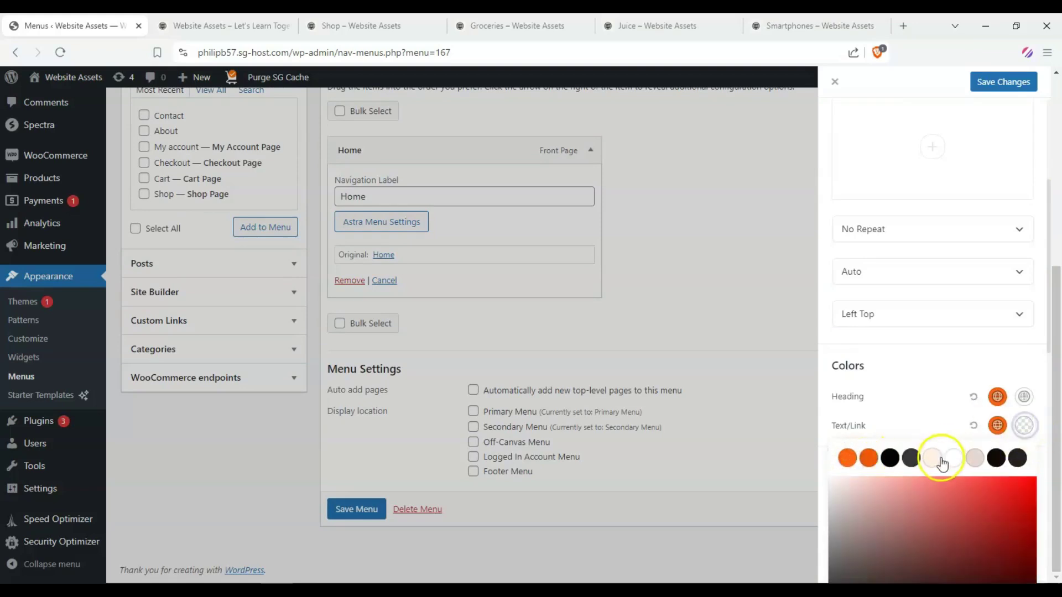
{"action": "left_click", "coordinate": [939, 461]}
{"action": "left_click", "coordinate": [1024, 397]}
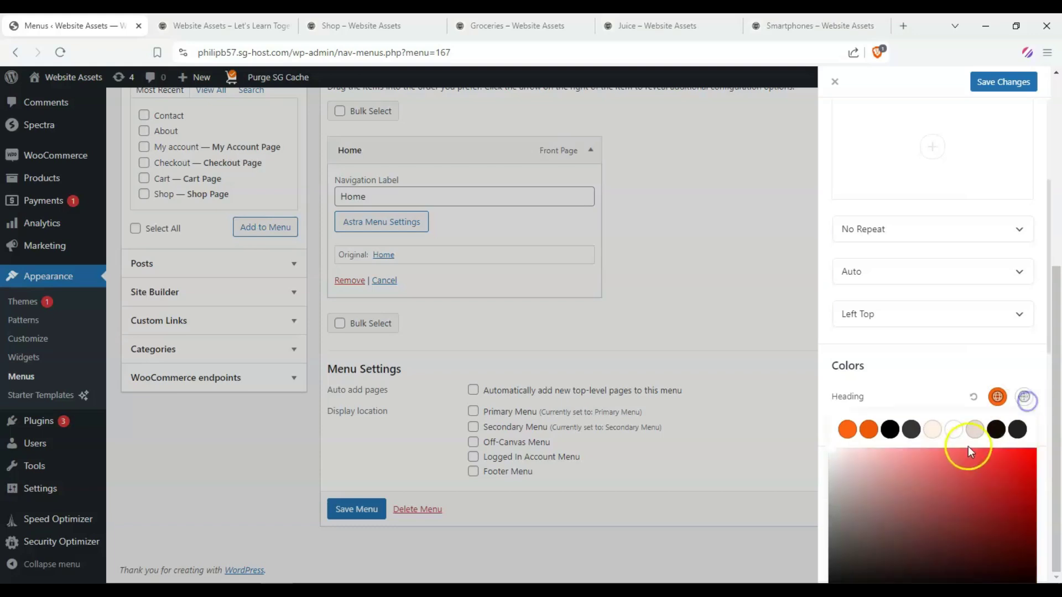
{"action": "left_click", "coordinate": [940, 430]}
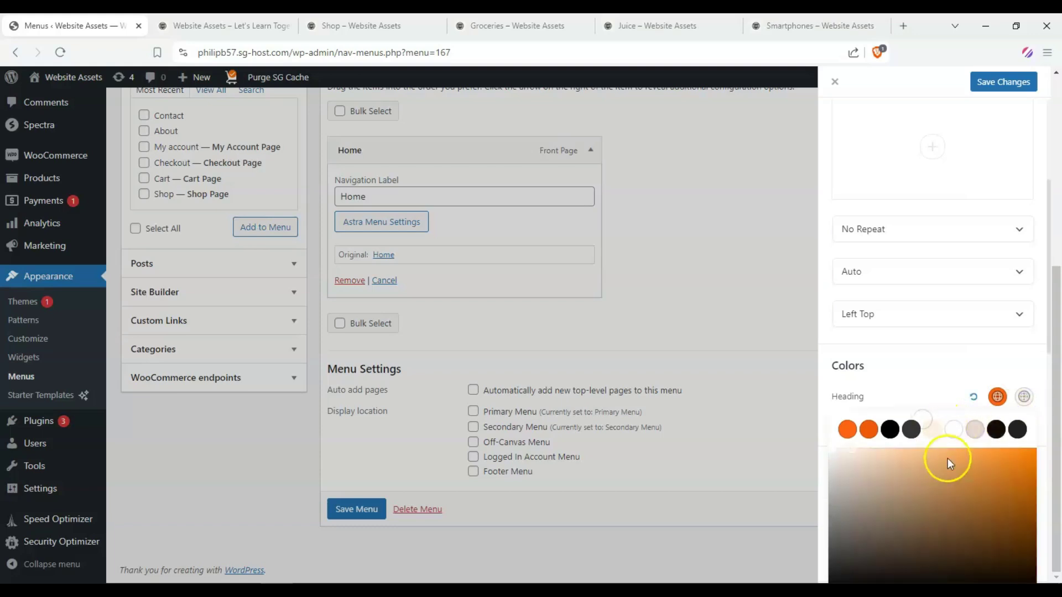
Save the Home item's new heading and link colors, close its Astra menu options and save the Mega Menu.
{"action": "left_click", "coordinate": [1005, 83]}
{"action": "scroll", "coordinate": [918, 274], "scroll_direction": "down", "scroll_amount": 3}
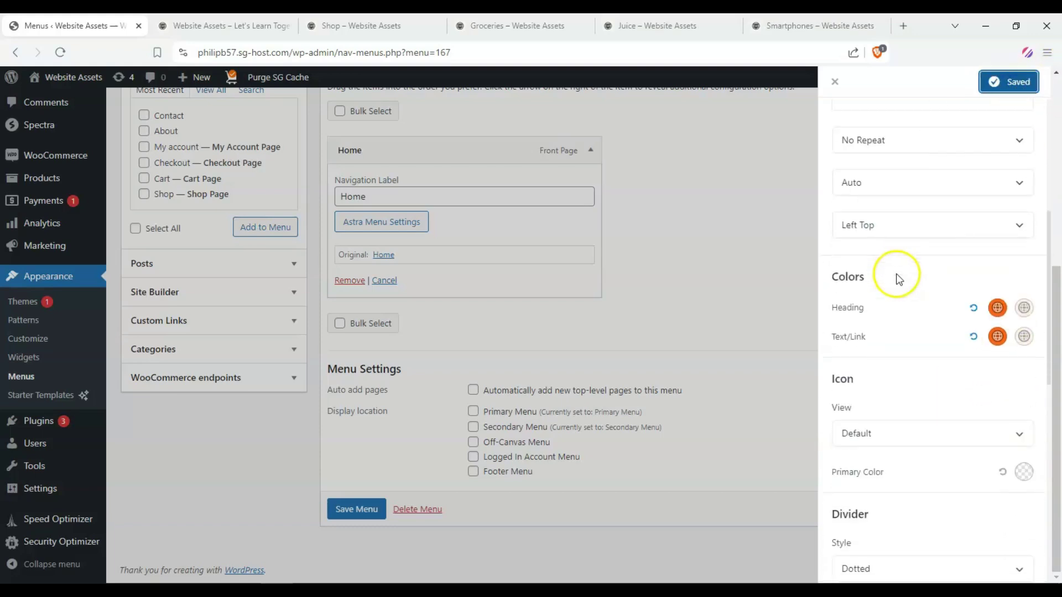
{"action": "scroll", "coordinate": [920, 278], "scroll_direction": "down", "scroll_amount": 1}
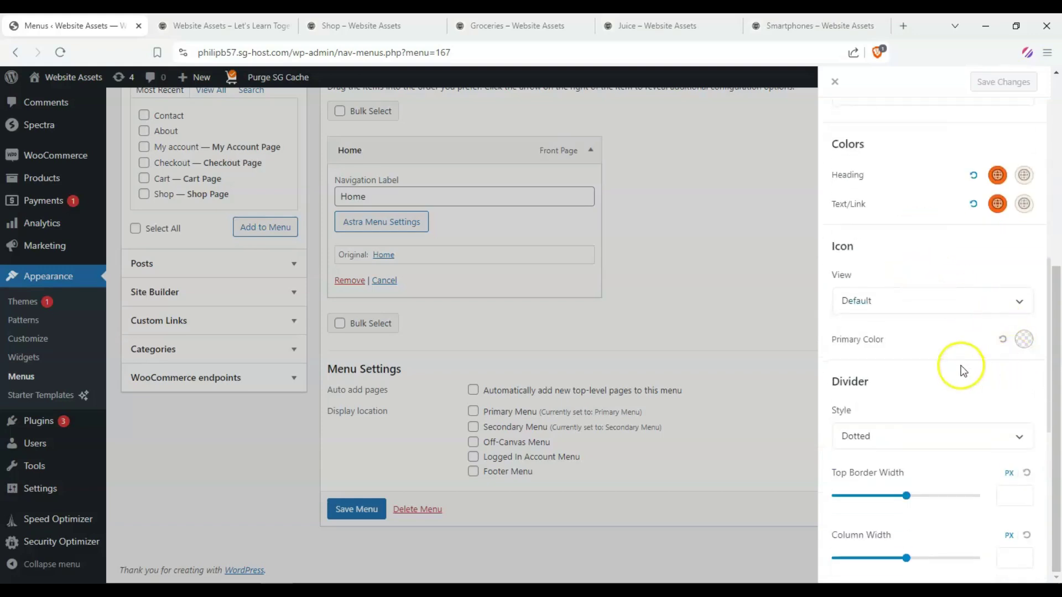
{"action": "scroll", "coordinate": [917, 357], "scroll_direction": "down", "scroll_amount": 2}
{"action": "scroll", "coordinate": [923, 343], "scroll_direction": "up", "scroll_amount": 9}
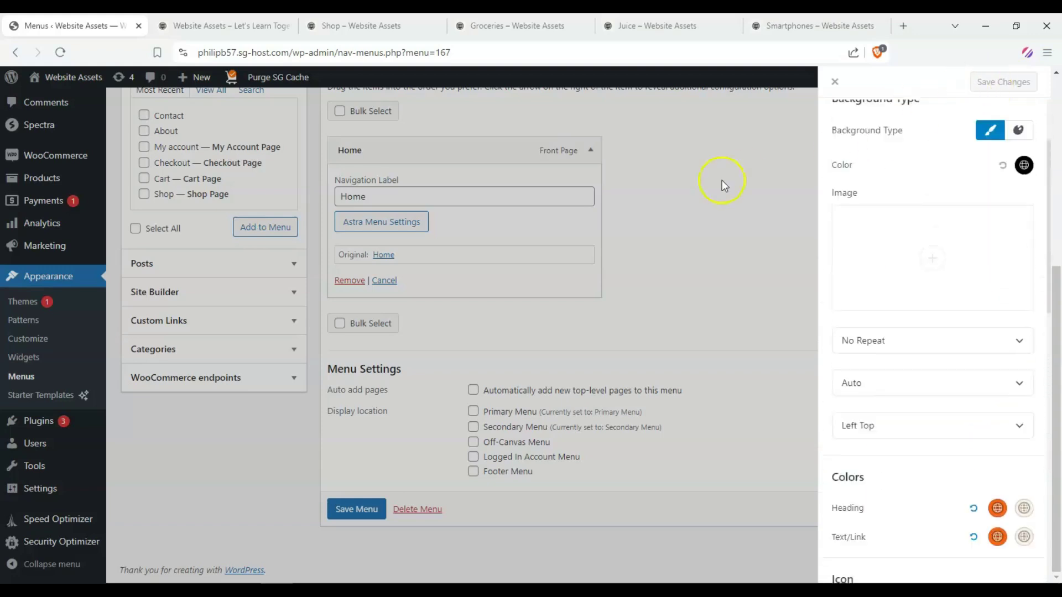
{"action": "scroll", "coordinate": [721, 184], "scroll_direction": "up", "scroll_amount": 2}
{"action": "left_click", "coordinate": [699, 205]}
{"action": "left_click", "coordinate": [356, 566]}
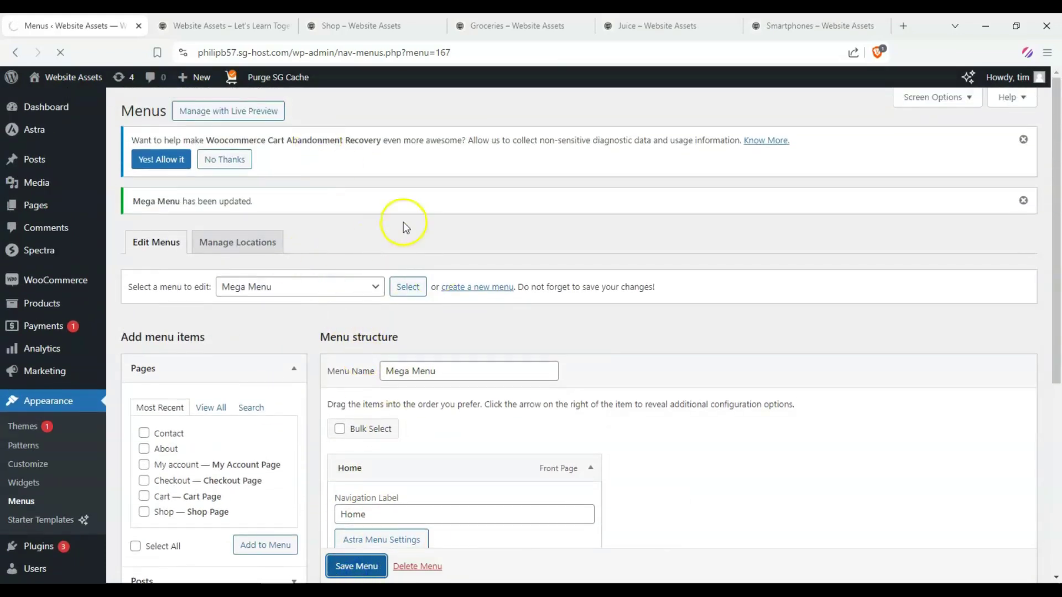
{"action": "scroll", "coordinate": [332, 264], "scroll_direction": "down", "scroll_amount": 2}
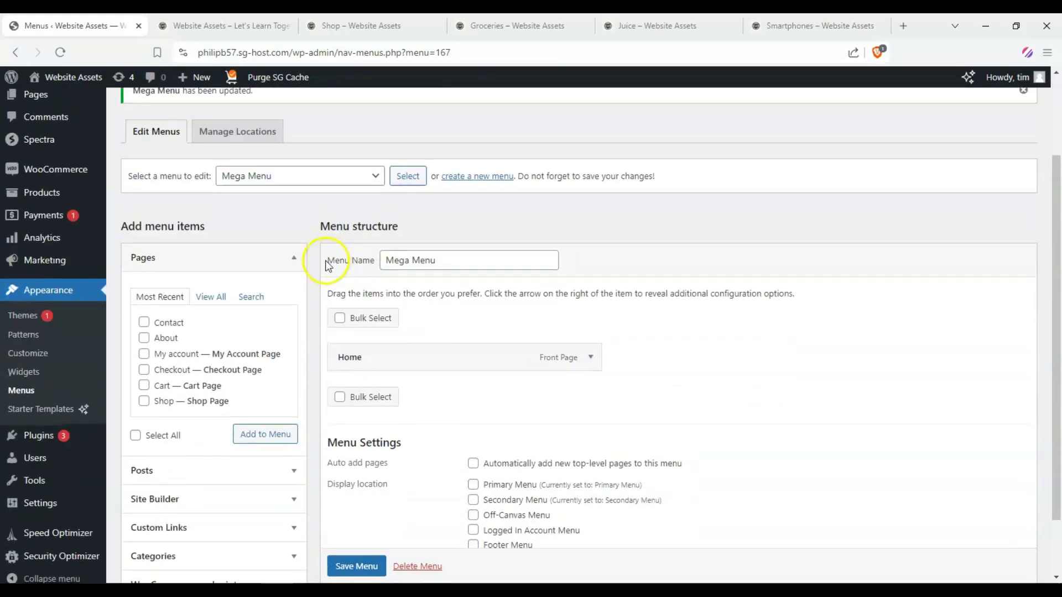
{"action": "scroll", "coordinate": [327, 265], "scroll_direction": "up", "scroll_amount": 2}
Switch to the store's front page, open it in the Customizer and dismiss the autosave notice.
{"action": "left_click", "coordinate": [230, 34]}
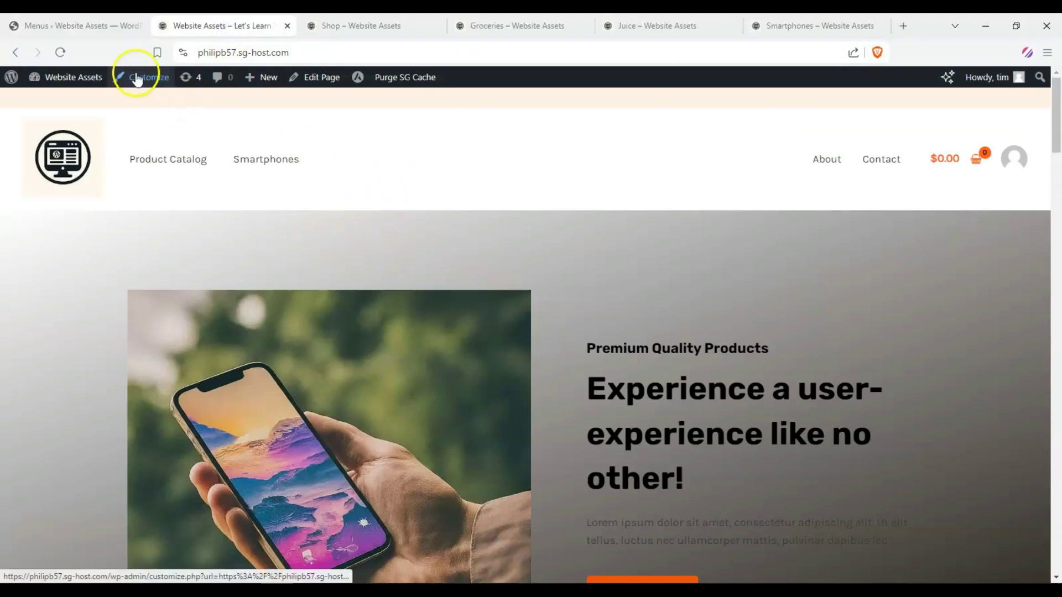
{"action": "mouse_move", "coordinate": [85, 76]}
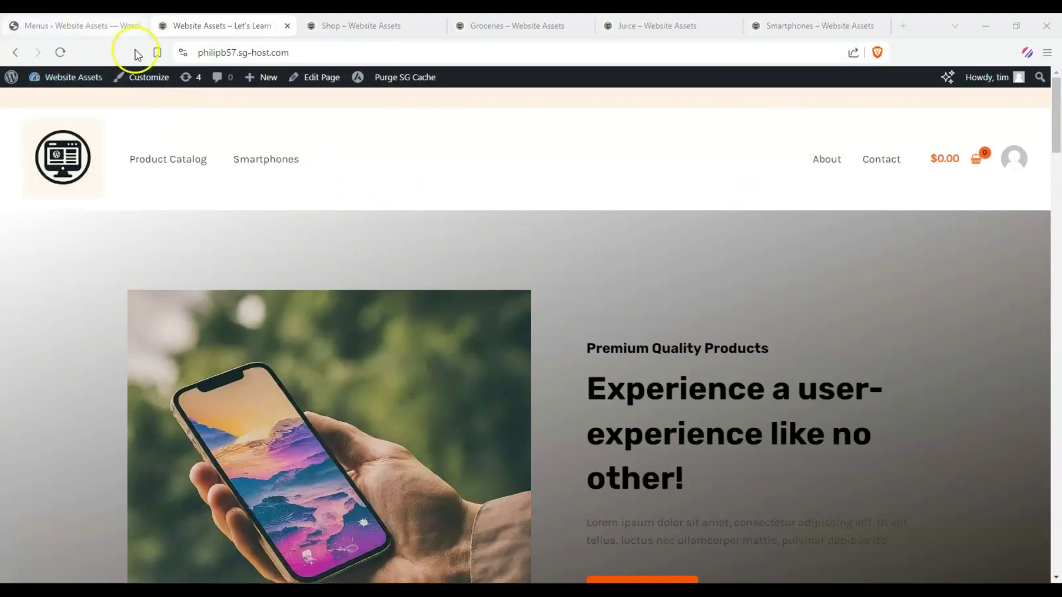
{"action": "left_click", "coordinate": [145, 77]}
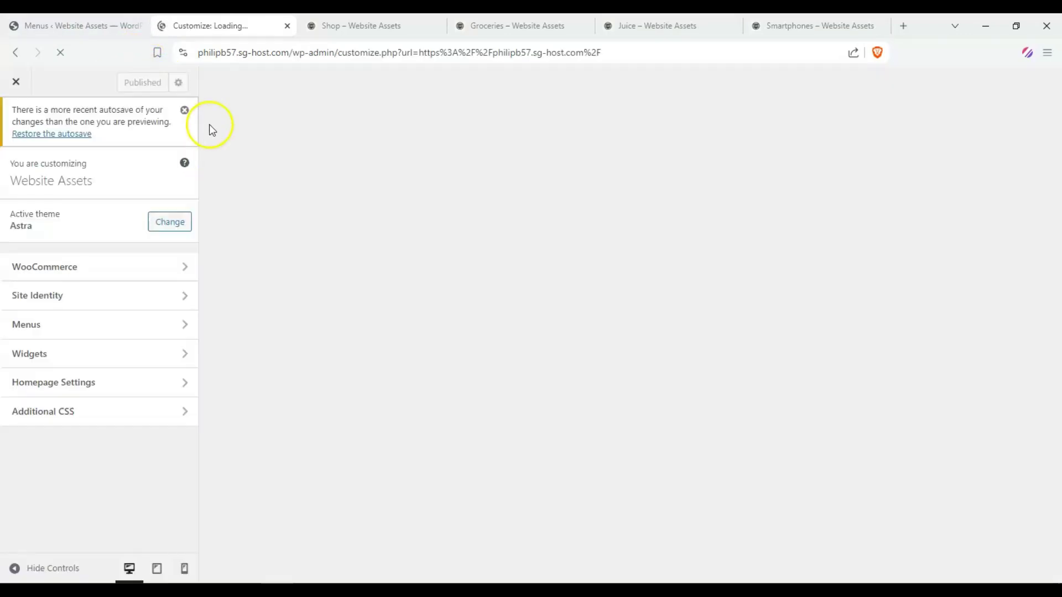
{"action": "left_click", "coordinate": [185, 112]}
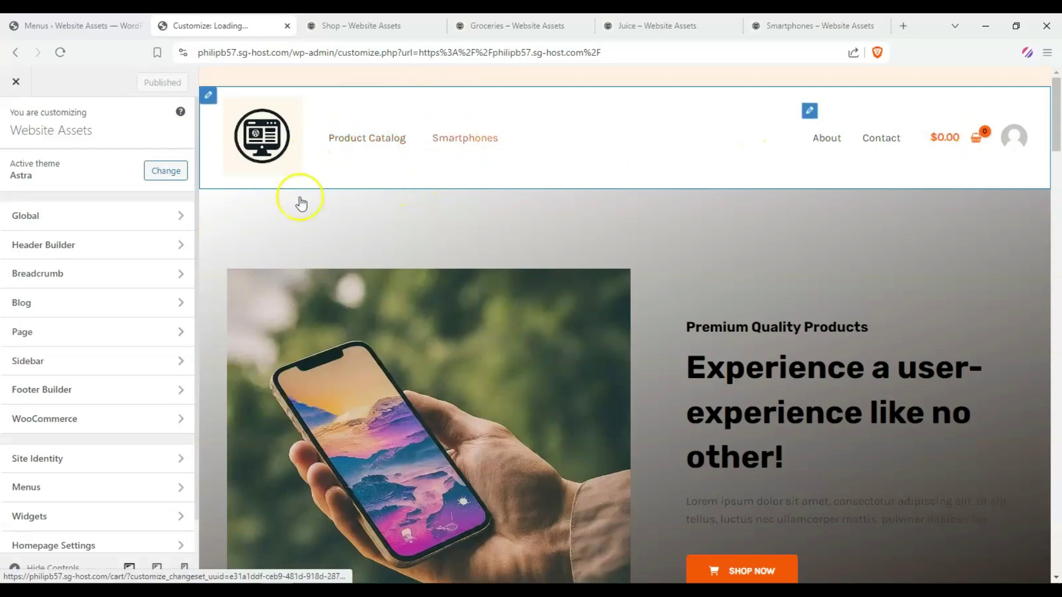
Open the Primary Menu element in the Header Builder and go through its menu configuration to the Mega Menu's settings.
{"action": "left_click", "coordinate": [73, 245]}
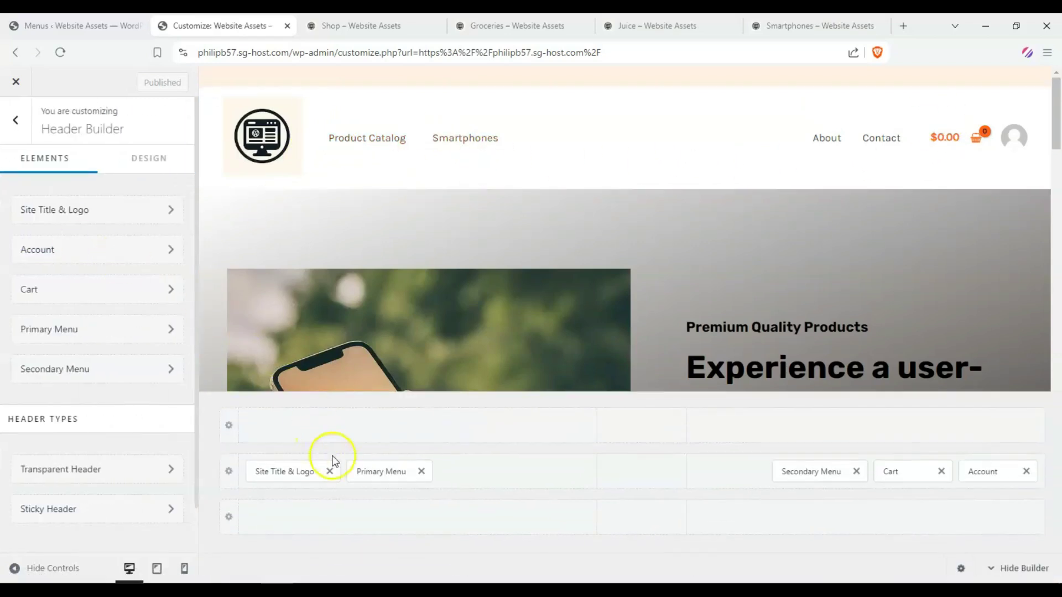
{"action": "left_click", "coordinate": [370, 473]}
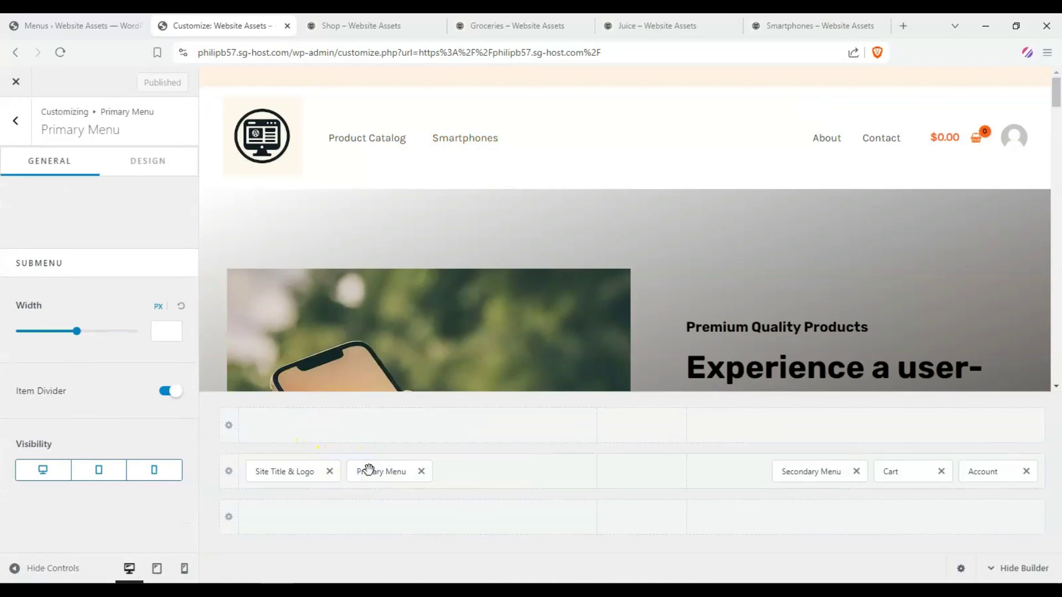
{"action": "left_click", "coordinate": [264, 422]}
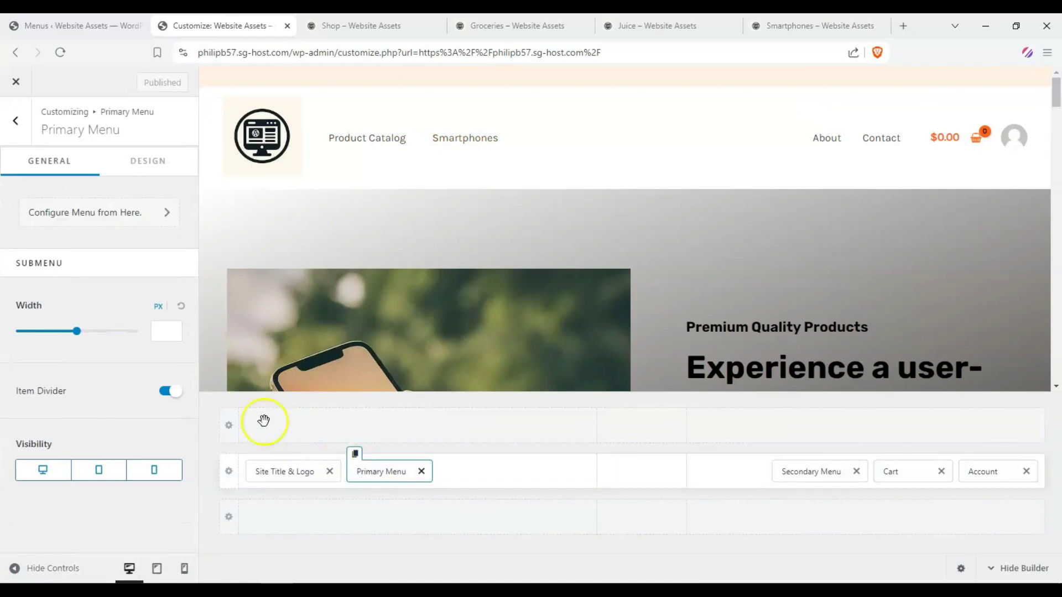
{"action": "left_click", "coordinate": [102, 213]}
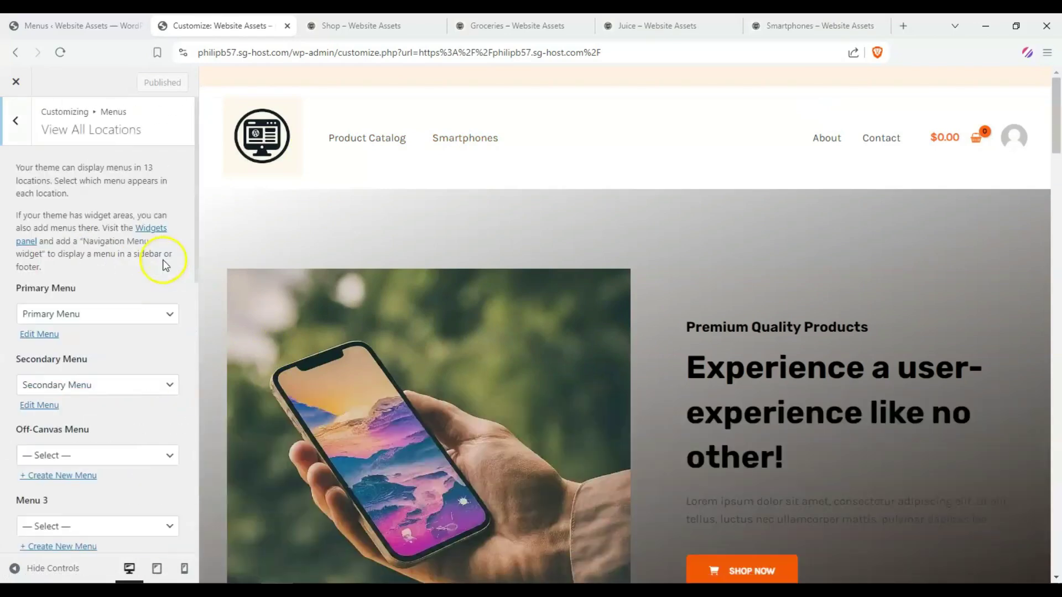
{"action": "left_click", "coordinate": [19, 131]}
{"action": "left_click", "coordinate": [98, 185]}
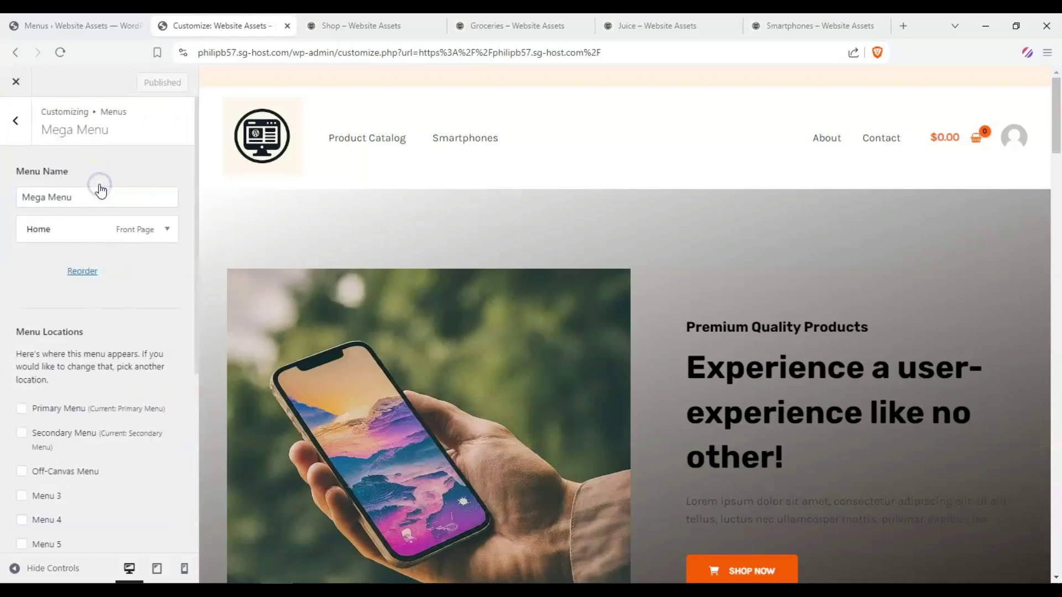
Assign the Mega Menu to the Primary Menu location.
{"action": "triple_click", "coordinate": [27, 352]}
{"action": "left_click", "coordinate": [114, 371]}
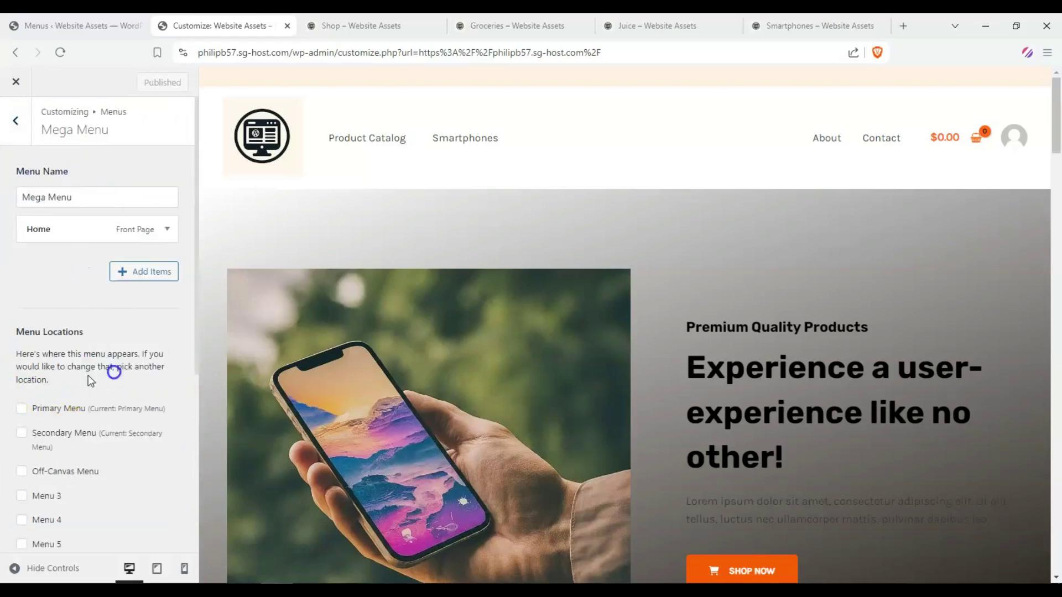
{"action": "left_click", "coordinate": [22, 410]}
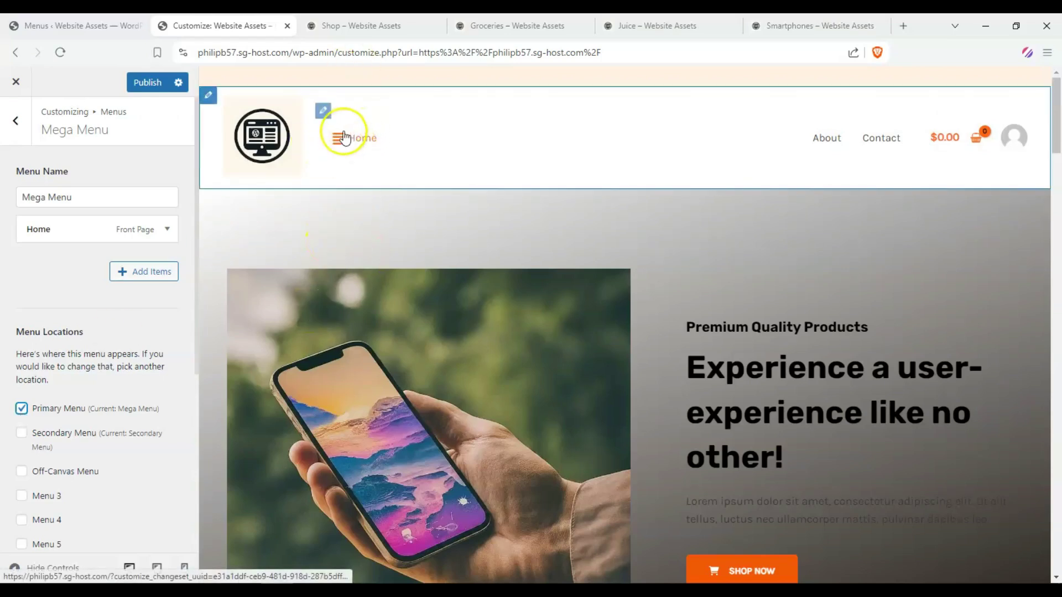
Add the Shop page as an item of the Mega Menu.
{"action": "left_click", "coordinate": [160, 273]}
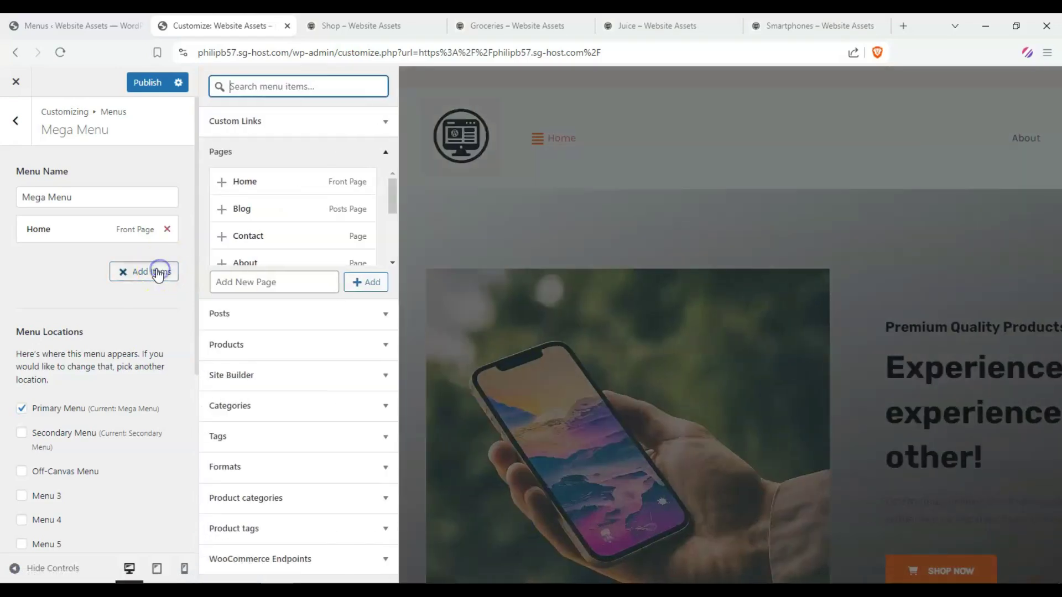
{"action": "scroll", "coordinate": [308, 217], "scroll_direction": "down", "scroll_amount": 5}
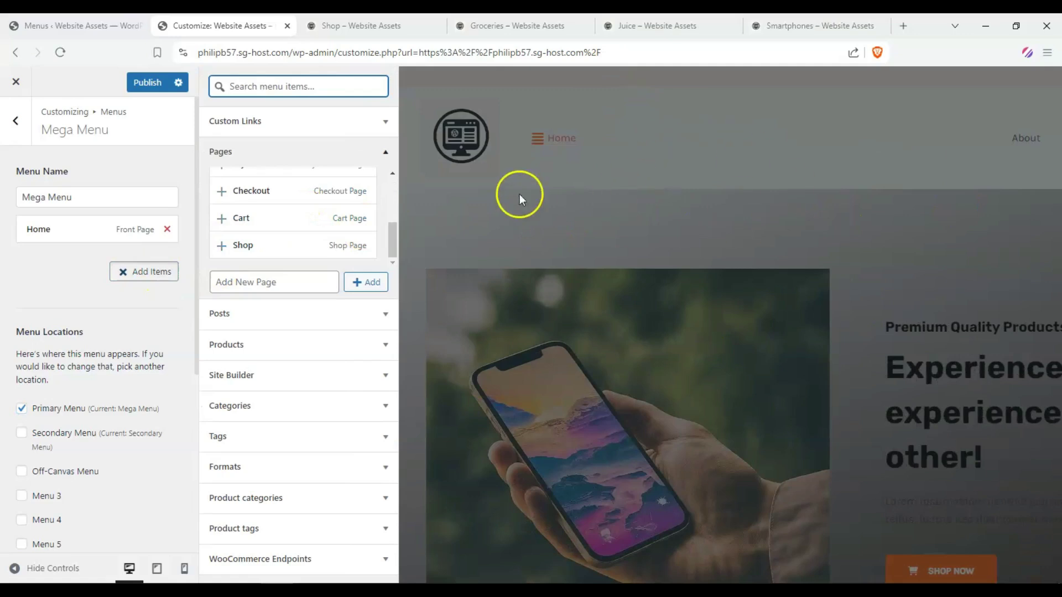
{"action": "left_click", "coordinate": [233, 247]}
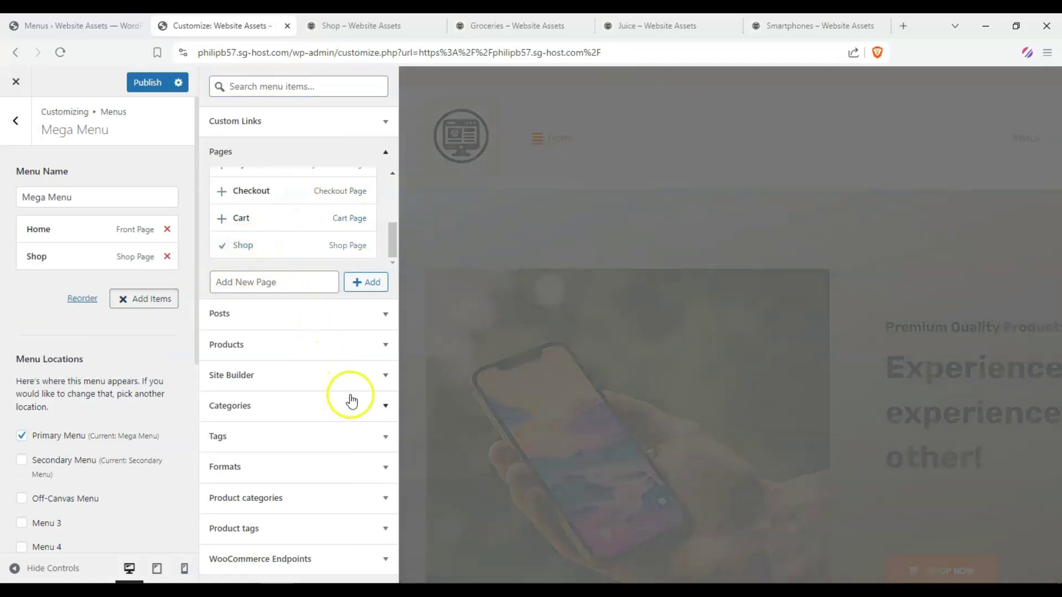
Add the product categories Accessories, Groceries, Juice, Smartphones and Uncategorized to the Mega Menu and close the item picker.
{"action": "left_click", "coordinate": [352, 405]}
{"action": "left_click", "coordinate": [365, 495]}
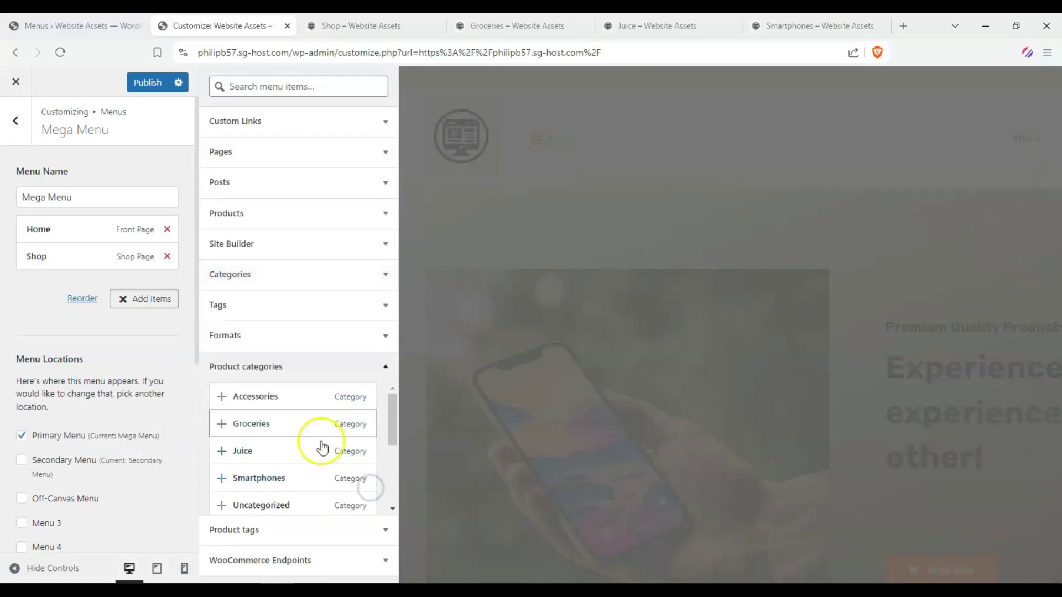
{"action": "left_click", "coordinate": [243, 425]}
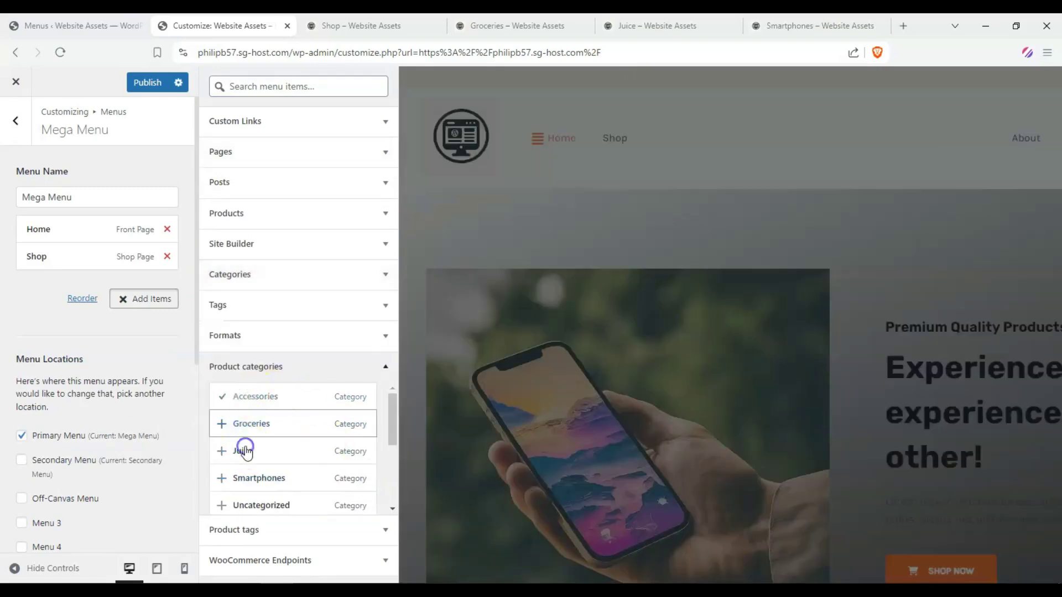
{"action": "left_click", "coordinate": [246, 450]}
{"action": "left_click", "coordinate": [254, 477]}
{"action": "left_click", "coordinate": [254, 501]}
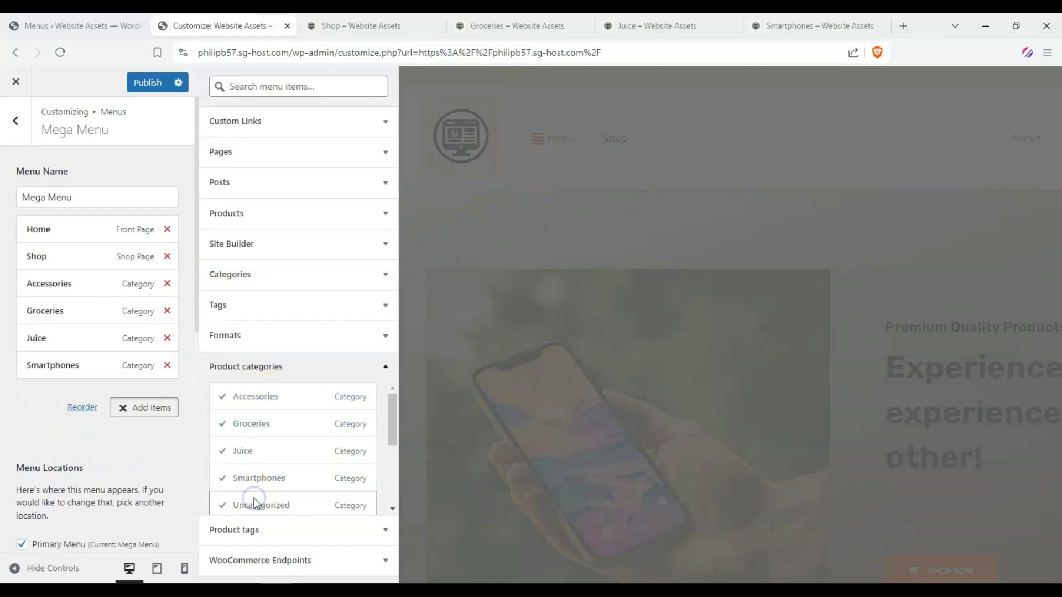
{"action": "left_click", "coordinate": [7, 394]}
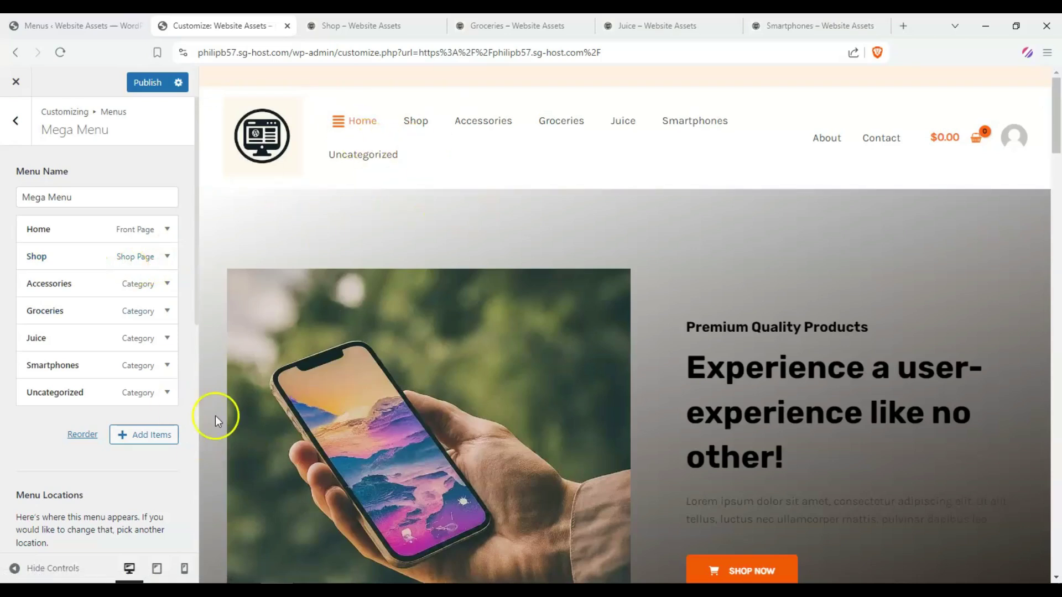
Start reordering and make Shop, Accessories, Groceries, Juice, Smartphones and Uncategorized sub items of Home.
{"action": "left_click", "coordinate": [83, 435]}
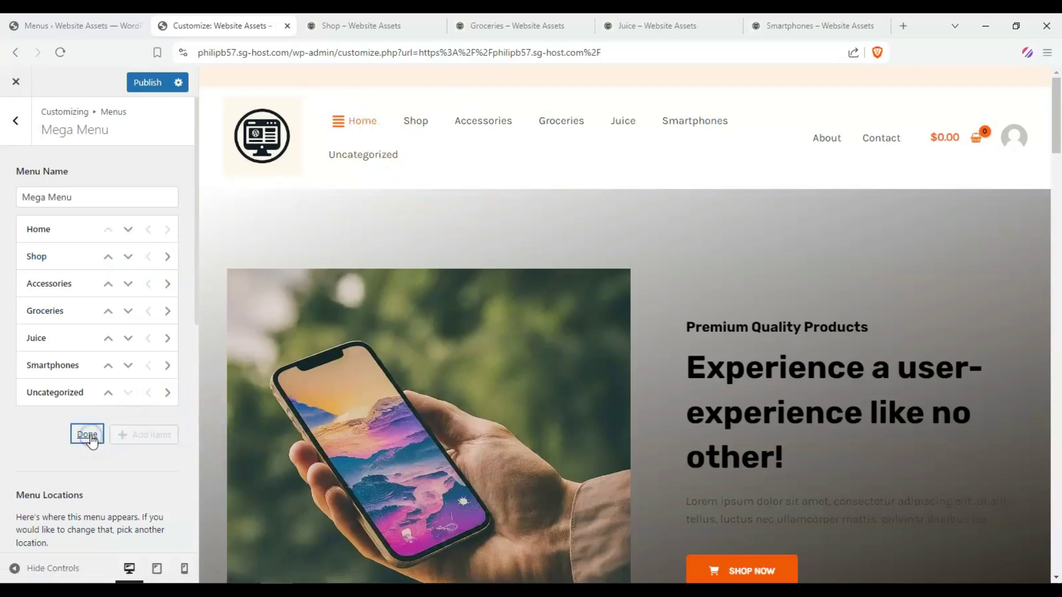
{"action": "left_click", "coordinate": [168, 259]}
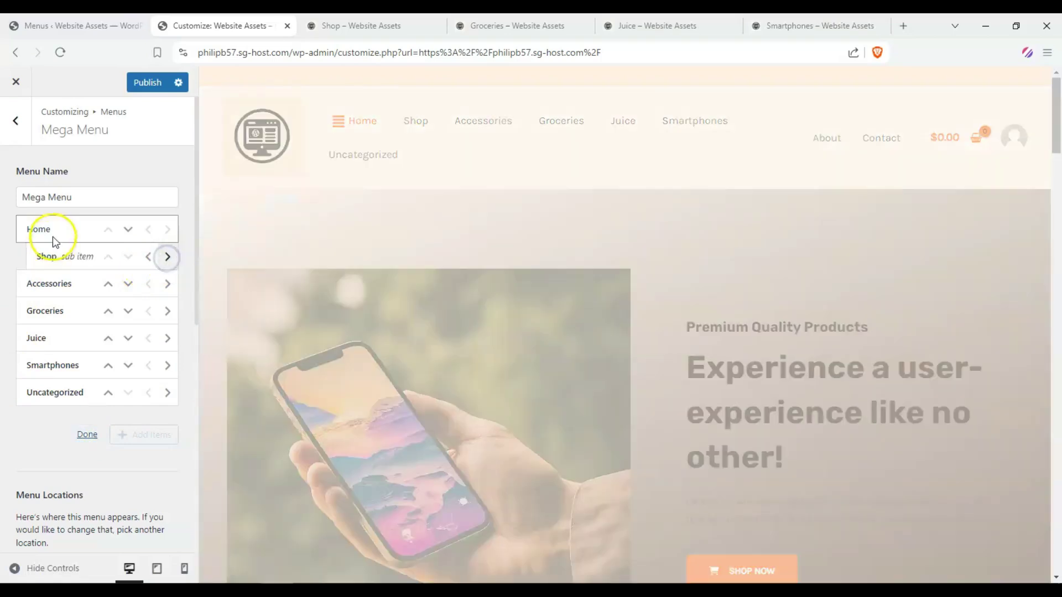
{"action": "left_click", "coordinate": [168, 285]}
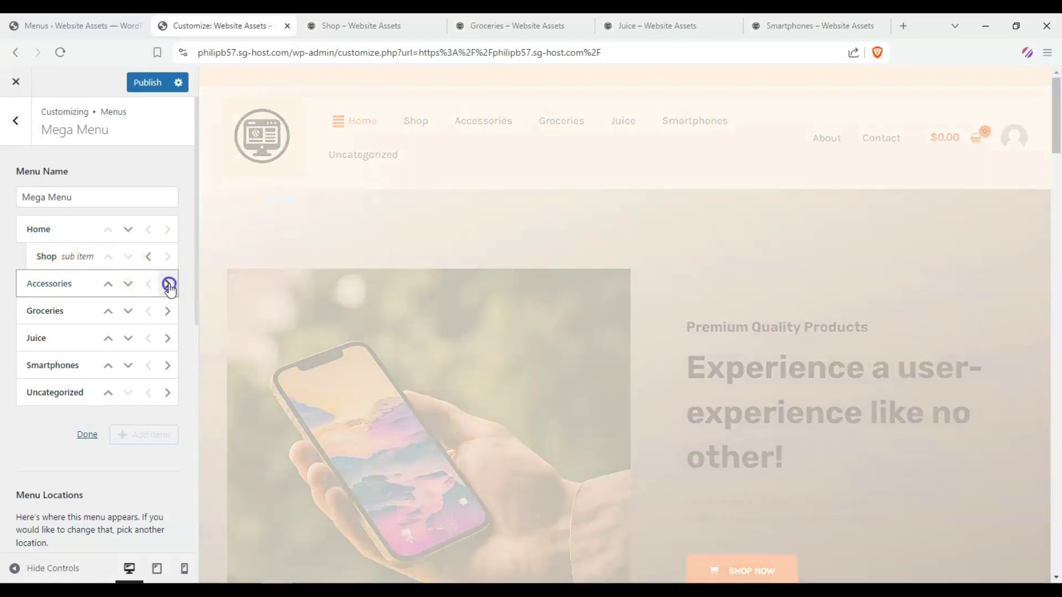
{"action": "left_click", "coordinate": [168, 311]}
{"action": "left_click", "coordinate": [167, 338]}
{"action": "left_click", "coordinate": [168, 365]}
{"action": "left_click", "coordinate": [167, 392]}
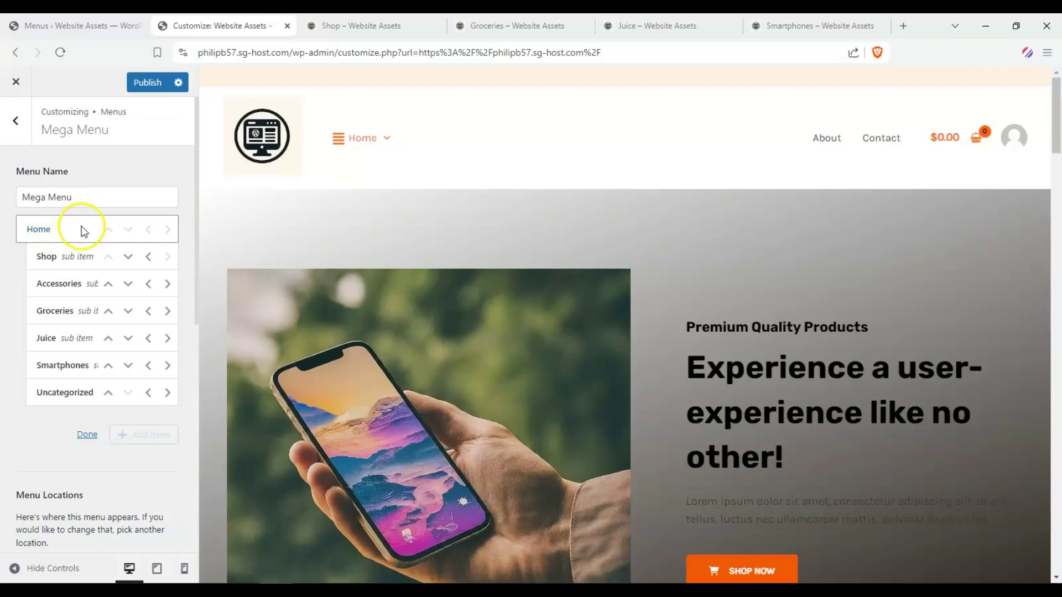
Nest Accessories, Groceries, Juice, Smartphones and Uncategorized one level deeper under Shop and finish reordering.
{"action": "mouse_move", "coordinate": [379, 147]}
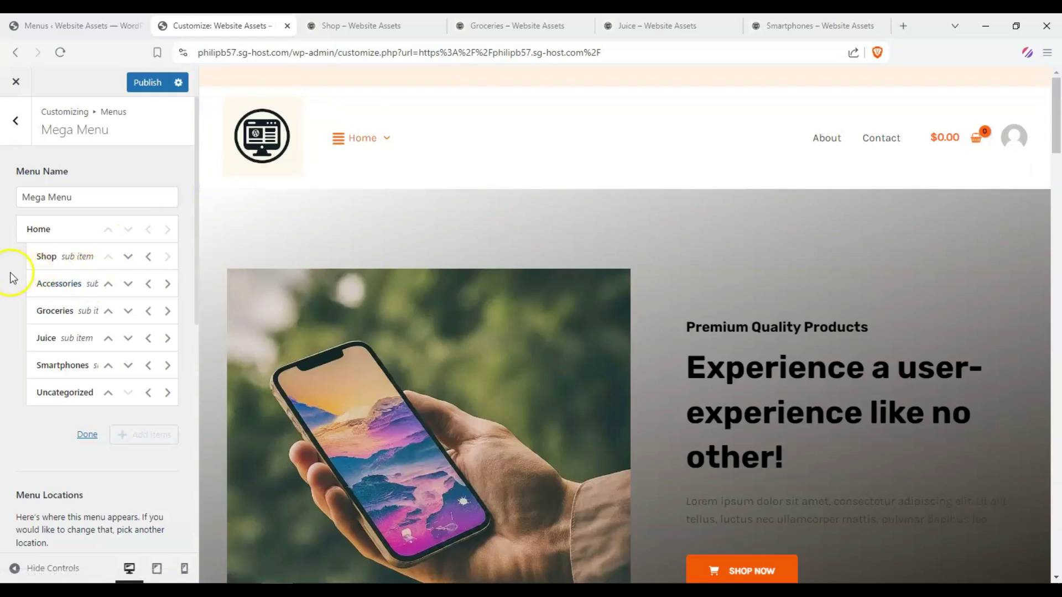
{"action": "left_click", "coordinate": [167, 283]}
{"action": "left_click", "coordinate": [167, 307]}
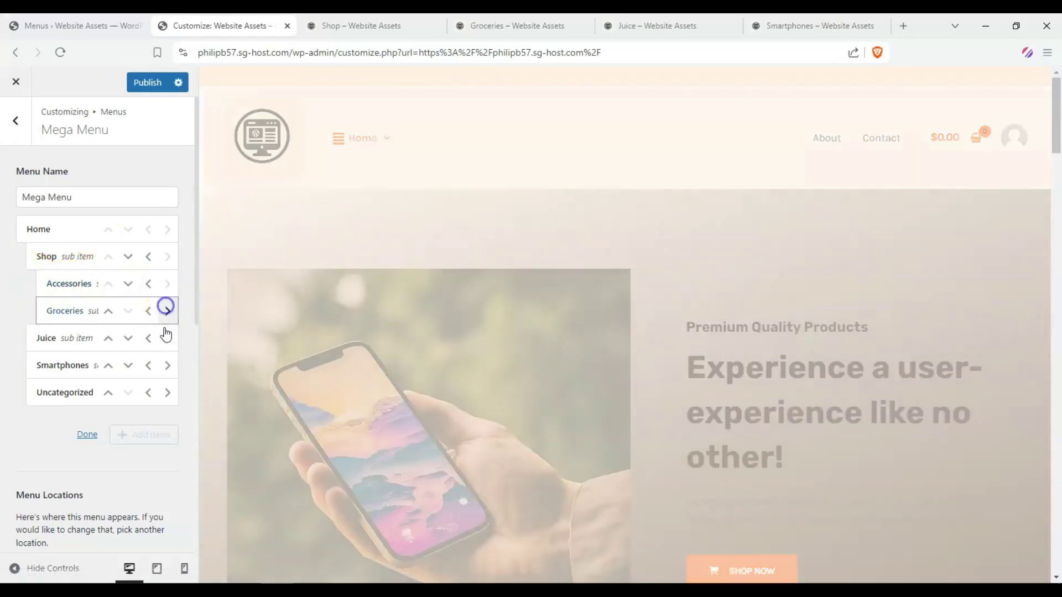
{"action": "left_click", "coordinate": [167, 338]}
{"action": "left_click", "coordinate": [167, 365]}
{"action": "left_click", "coordinate": [168, 393]}
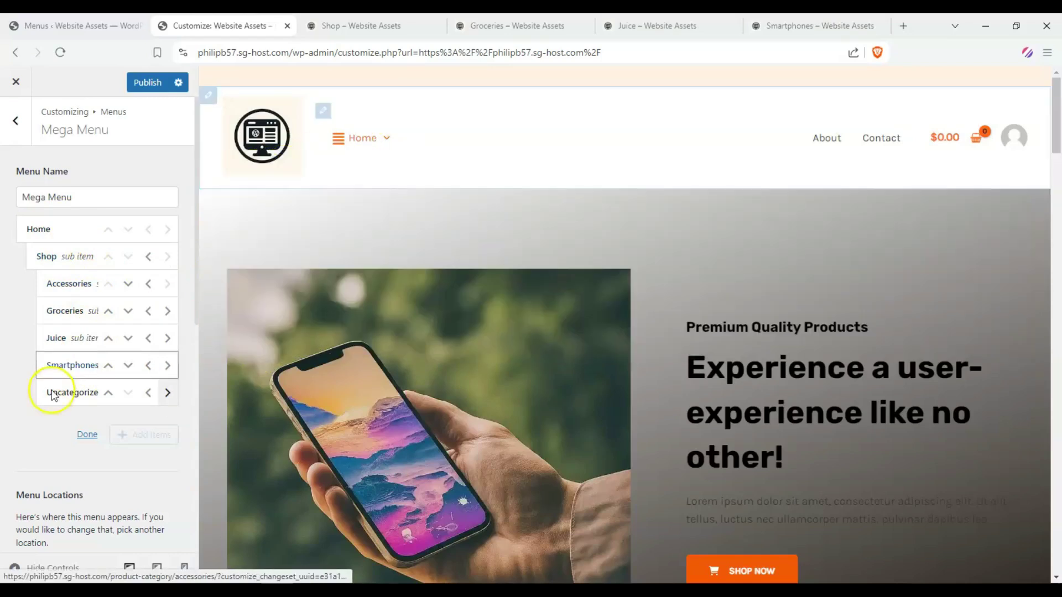
{"action": "left_click", "coordinate": [101, 441]}
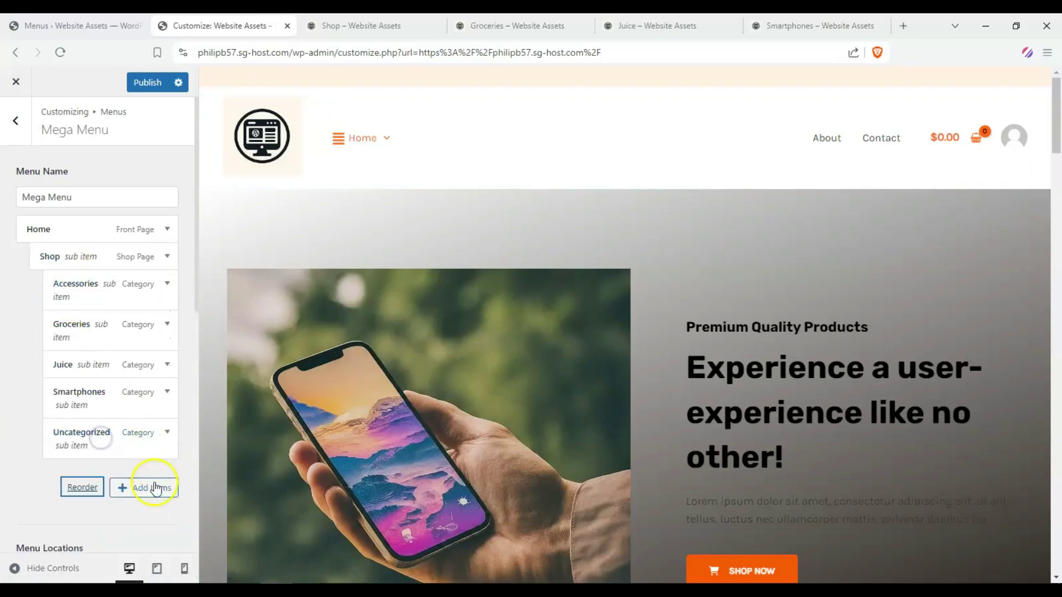
Add the WooCommerce endpoints Account details, Log out and Lost password to the Mega Menu.
{"action": "left_click", "coordinate": [157, 487]}
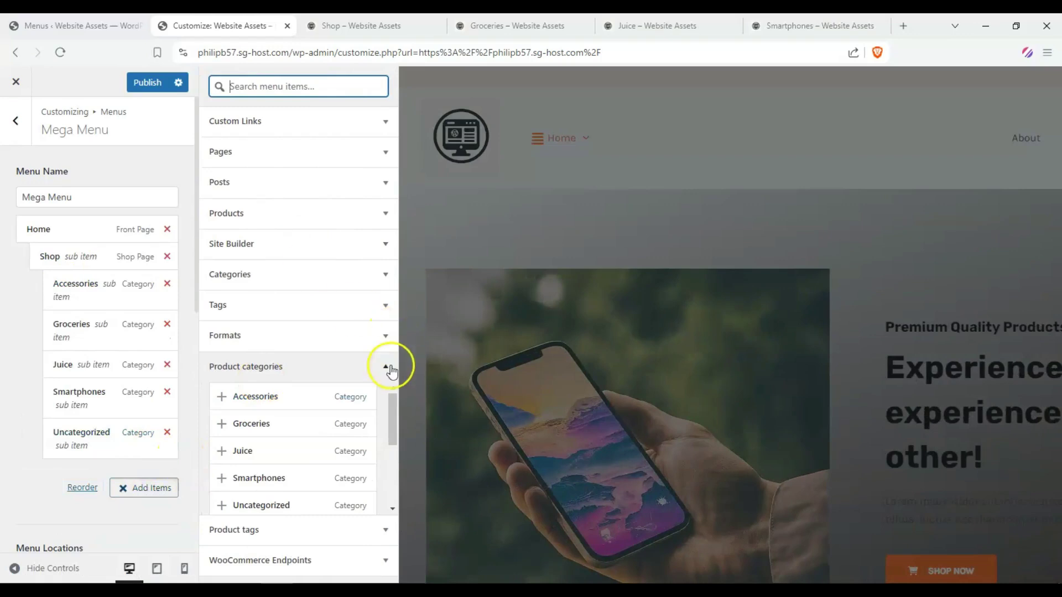
{"action": "left_click", "coordinate": [387, 368]}
{"action": "left_click", "coordinate": [386, 427]}
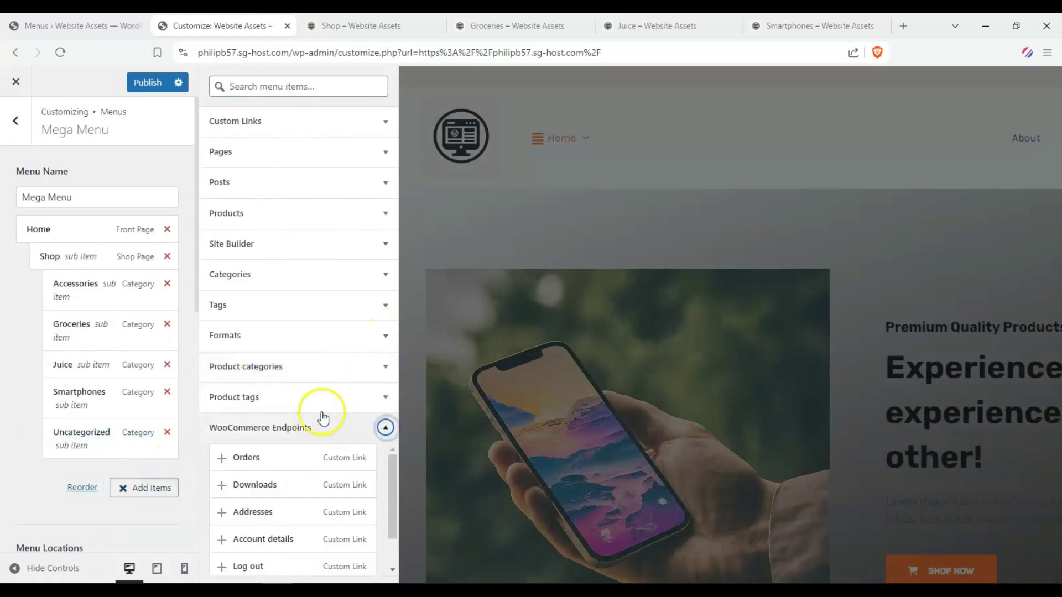
{"action": "scroll", "coordinate": [272, 491], "scroll_direction": "down", "scroll_amount": 2}
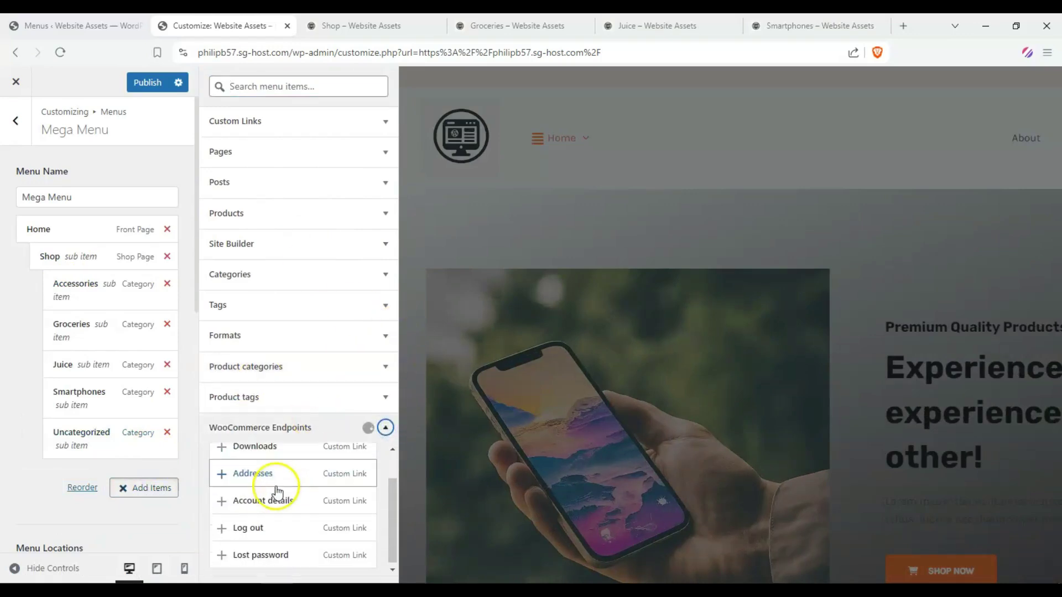
{"action": "left_click", "coordinate": [221, 500]}
{"action": "left_click", "coordinate": [221, 552]}
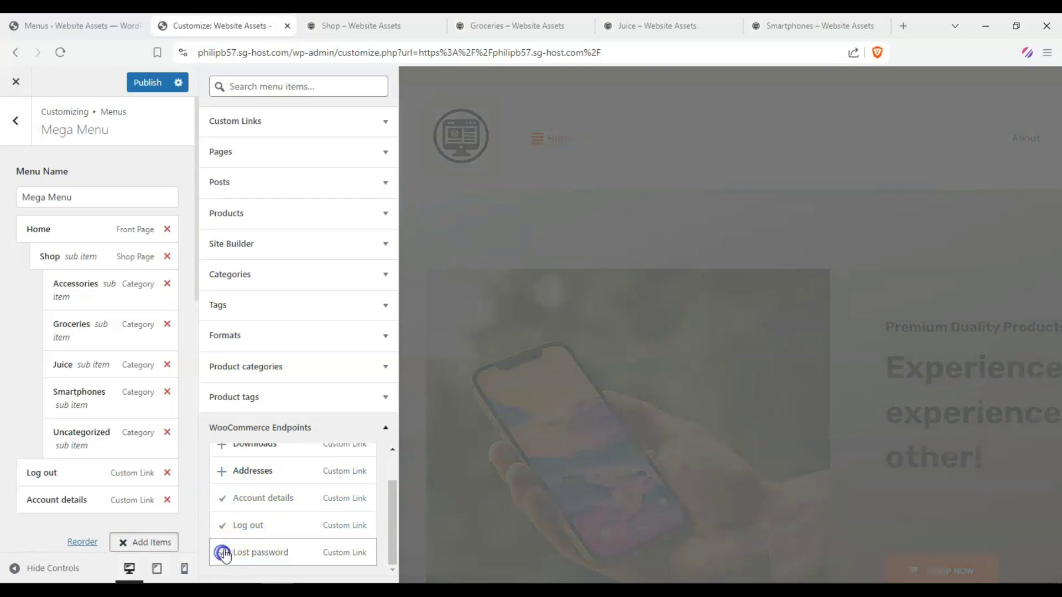
Add the WooCommerce endpoints Addresses and Orders to the Mega Menu and close the item picker.
{"action": "left_click", "coordinate": [221, 471]}
{"action": "scroll", "coordinate": [225, 486], "scroll_direction": "up", "scroll_amount": 2}
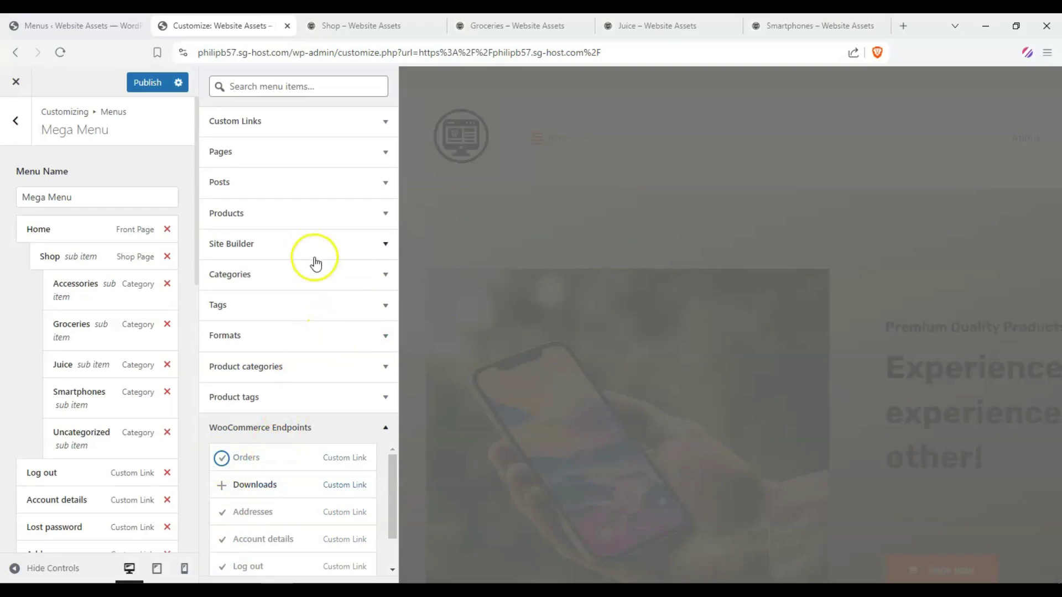
{"action": "left_click", "coordinate": [380, 428]}
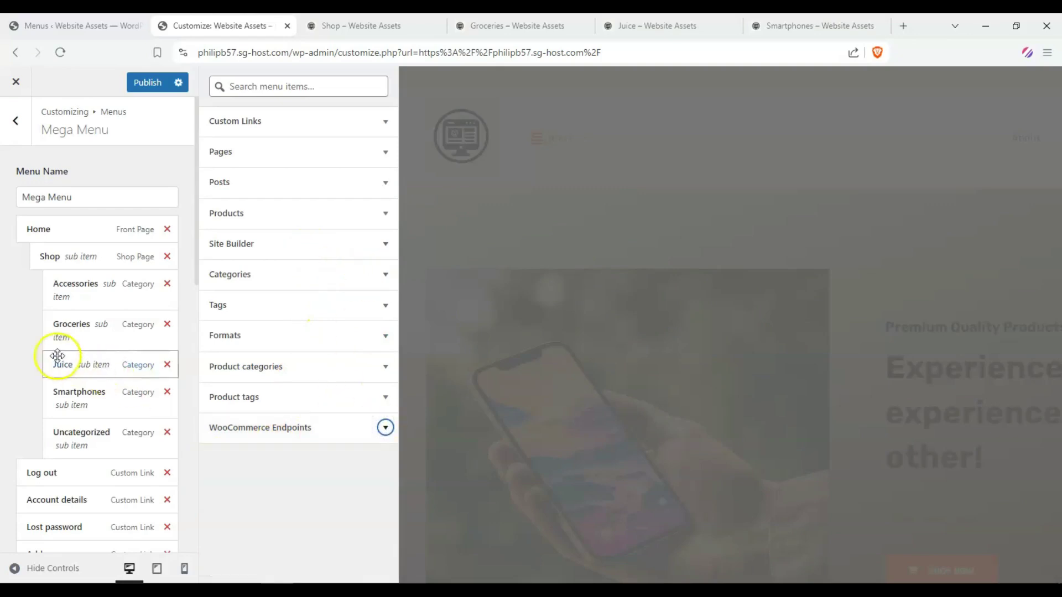
{"action": "left_click", "coordinate": [88, 365]}
Start reordering the Mega Menu and move Log out below Account details and Lost password.
{"action": "scroll", "coordinate": [41, 467], "scroll_direction": "down", "scroll_amount": 3}
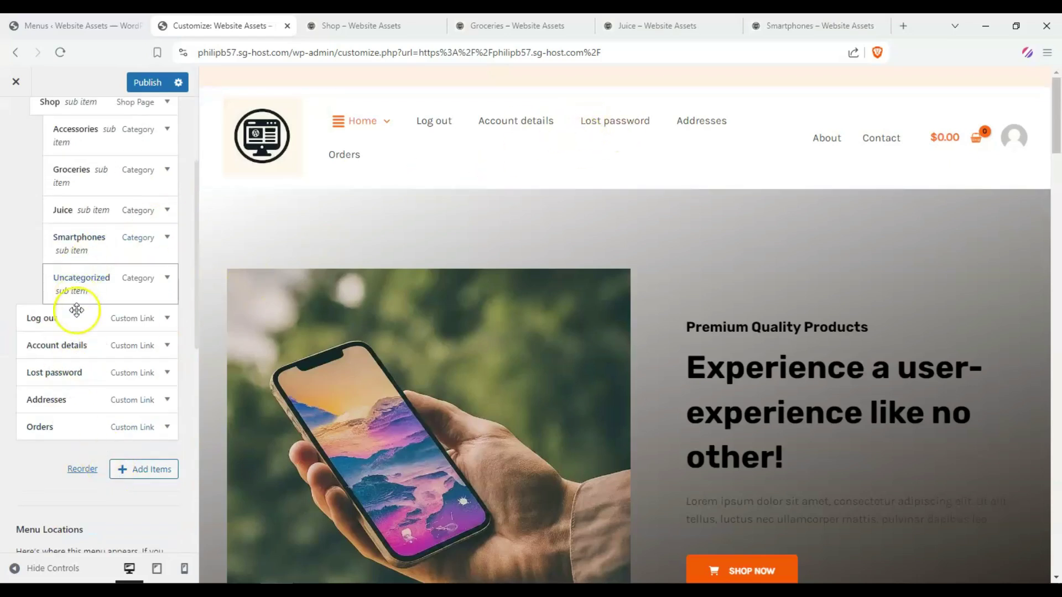
{"action": "left_click", "coordinate": [82, 469]}
{"action": "scroll", "coordinate": [144, 307], "scroll_direction": "up", "scroll_amount": 1}
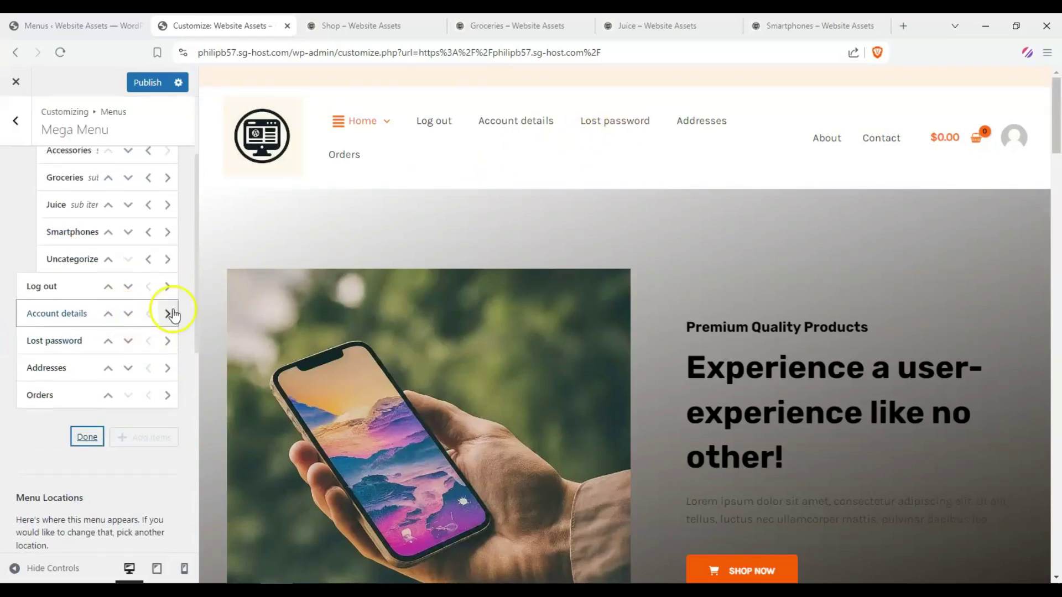
{"action": "left_click", "coordinate": [128, 287]}
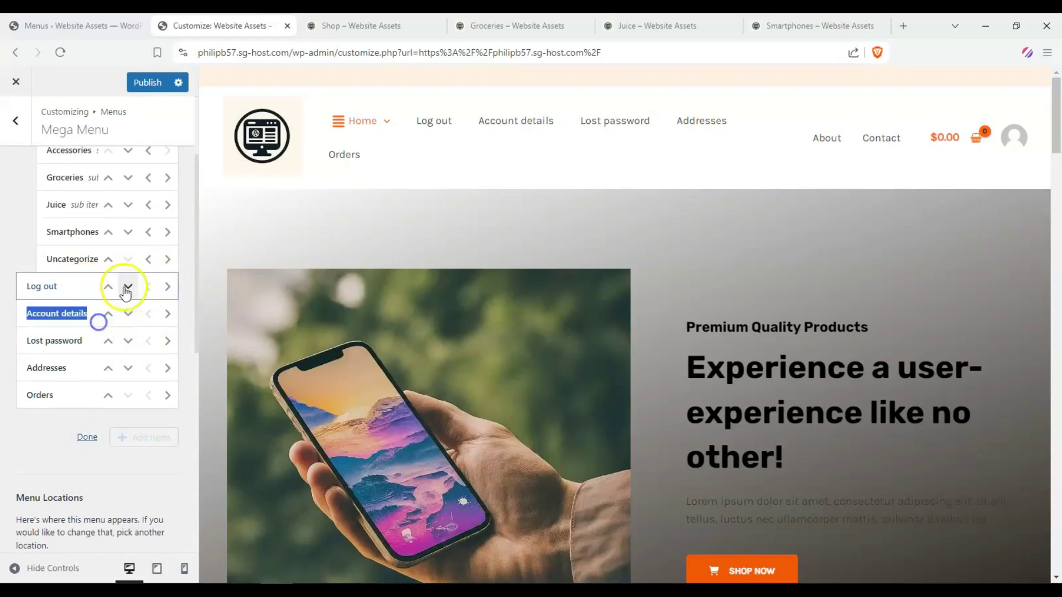
{"action": "left_click", "coordinate": [128, 313]}
{"action": "left_click", "coordinate": [128, 341]}
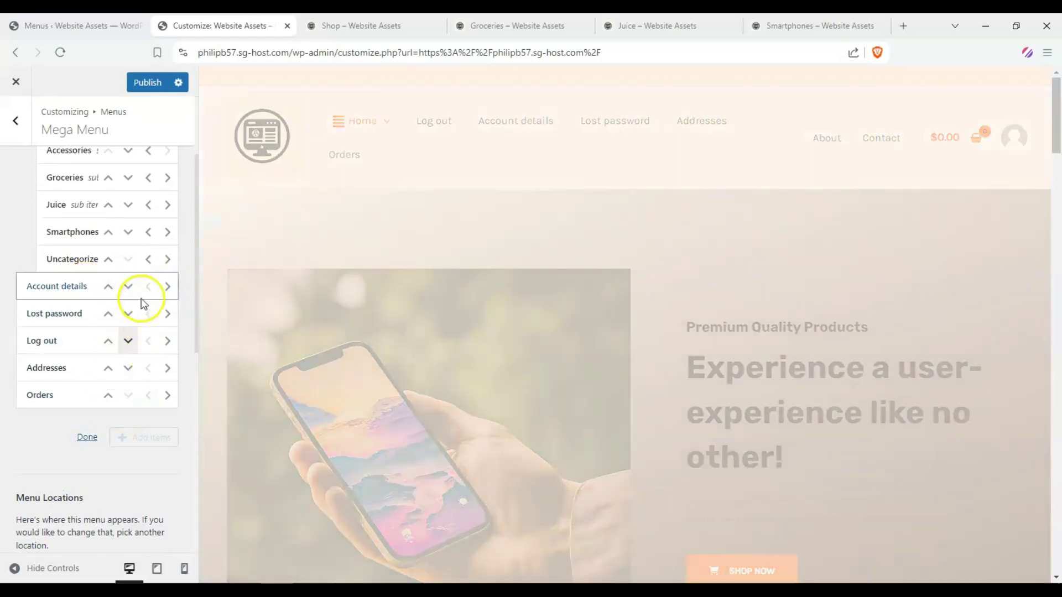
Make Account details a sub item of Home and nest Lost password, Log out, Addresses and Orders one level deeper under it.
{"action": "left_click", "coordinate": [167, 286]}
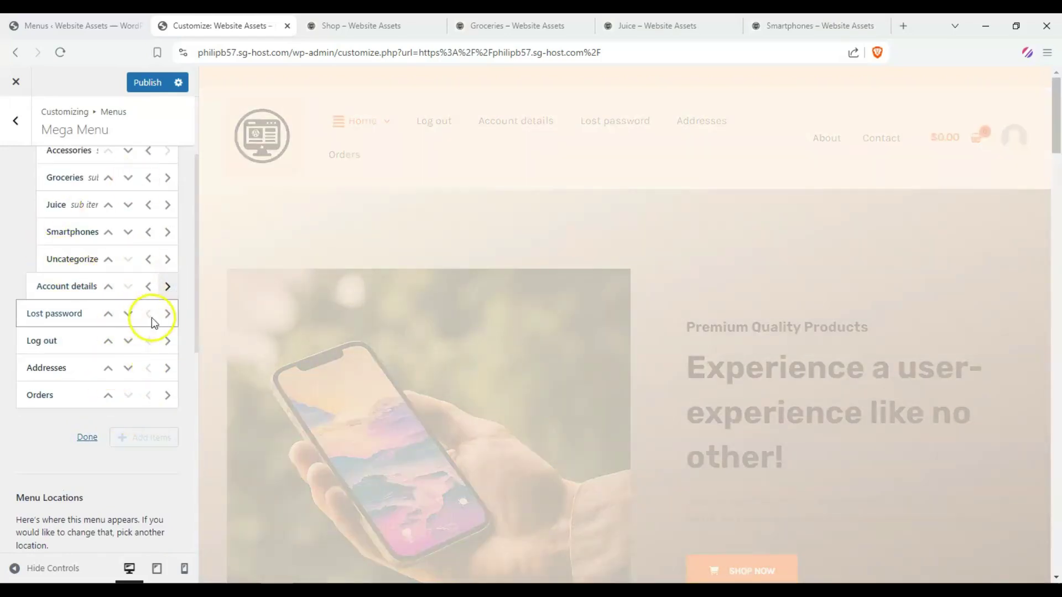
{"action": "left_click", "coordinate": [172, 341]}
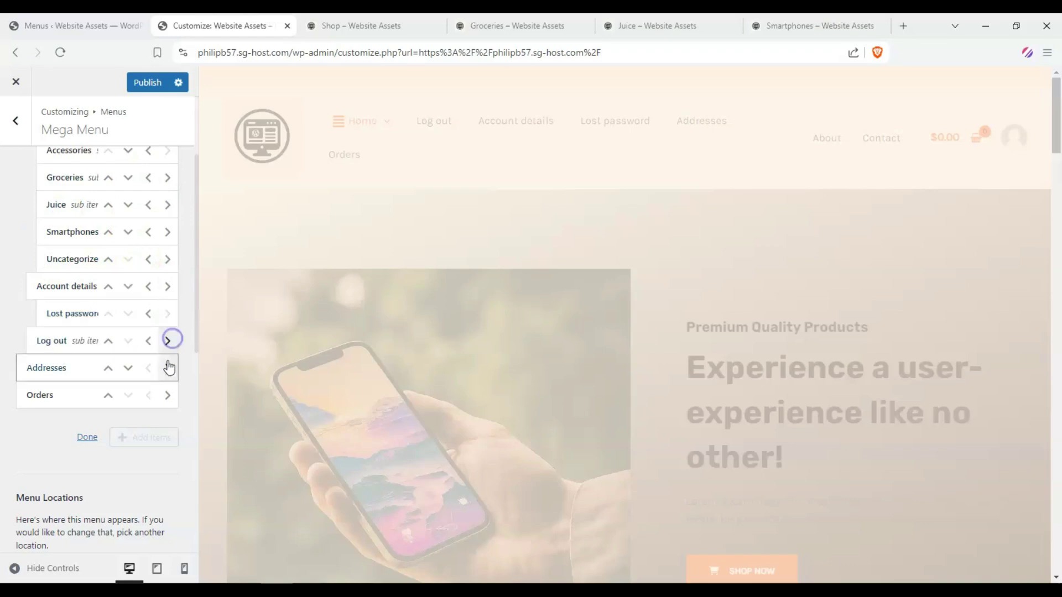
{"action": "left_click", "coordinate": [168, 368]}
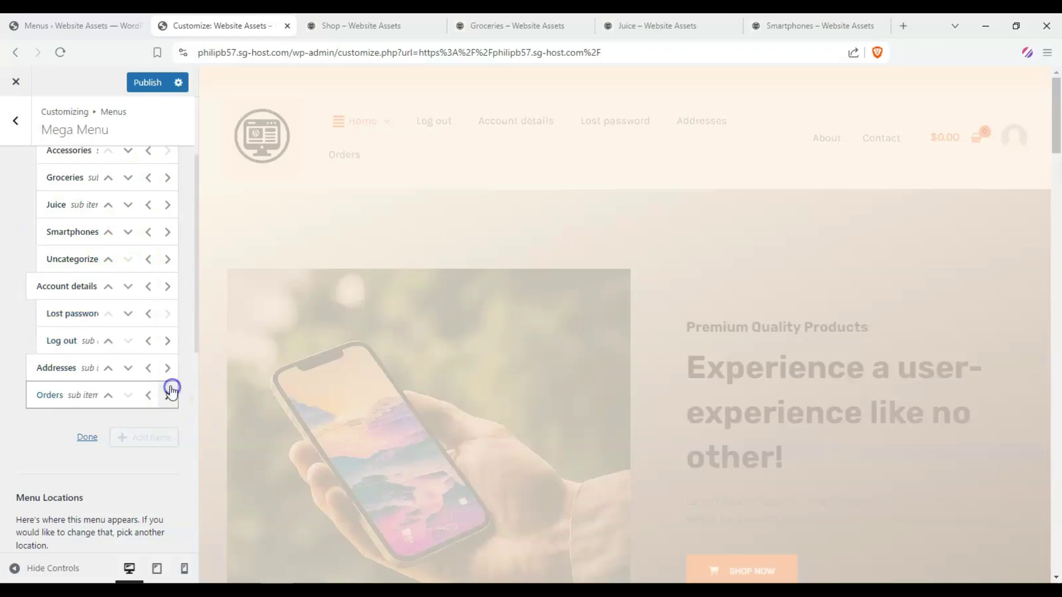
{"action": "left_click", "coordinate": [167, 368]}
{"action": "left_click", "coordinate": [168, 394]}
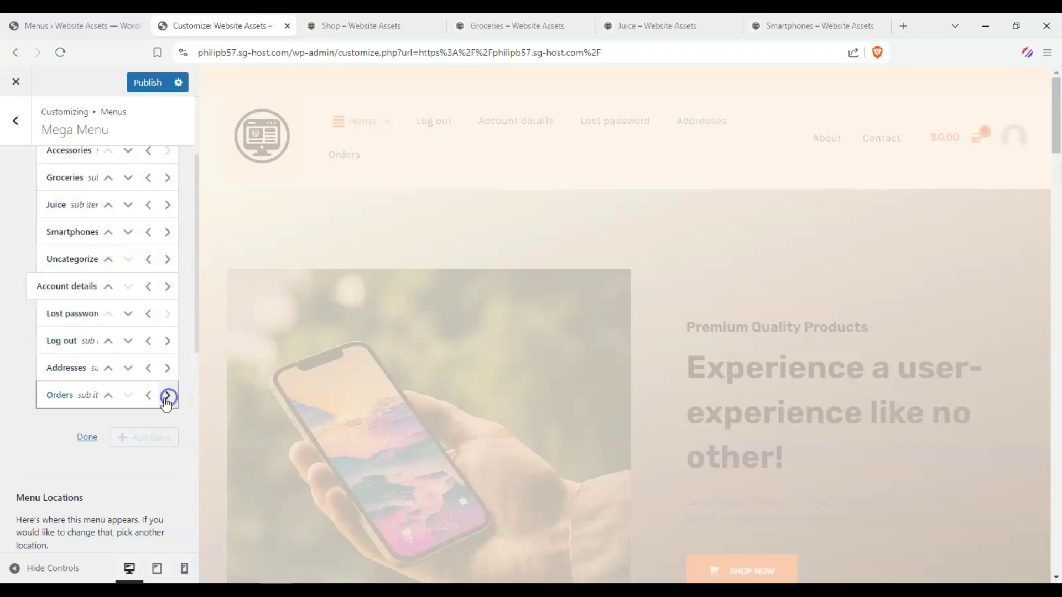
Arrange the items under Account details as Orders, Addresses, Lost password and Log out, and finish reordering.
{"action": "left_click", "coordinate": [112, 396]}
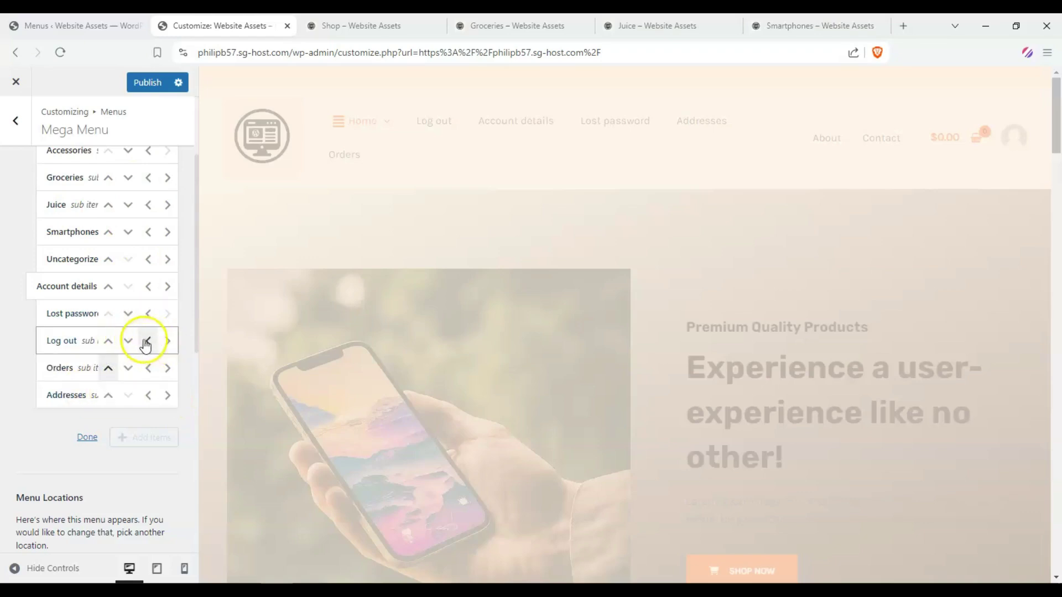
{"action": "left_click", "coordinate": [134, 366]}
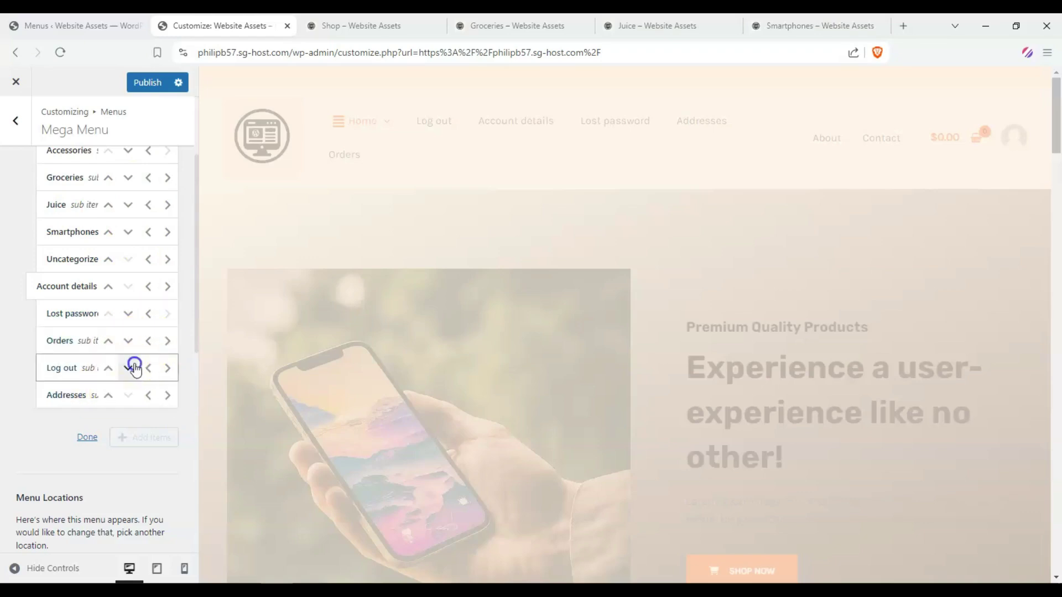
{"action": "left_click", "coordinate": [134, 315]}
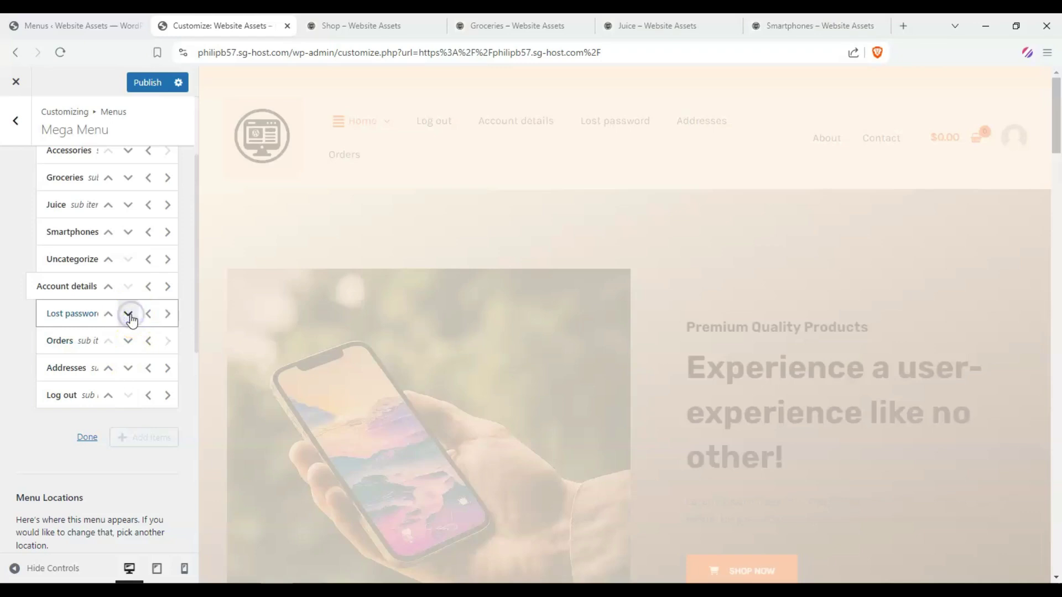
{"action": "left_click", "coordinate": [127, 344]}
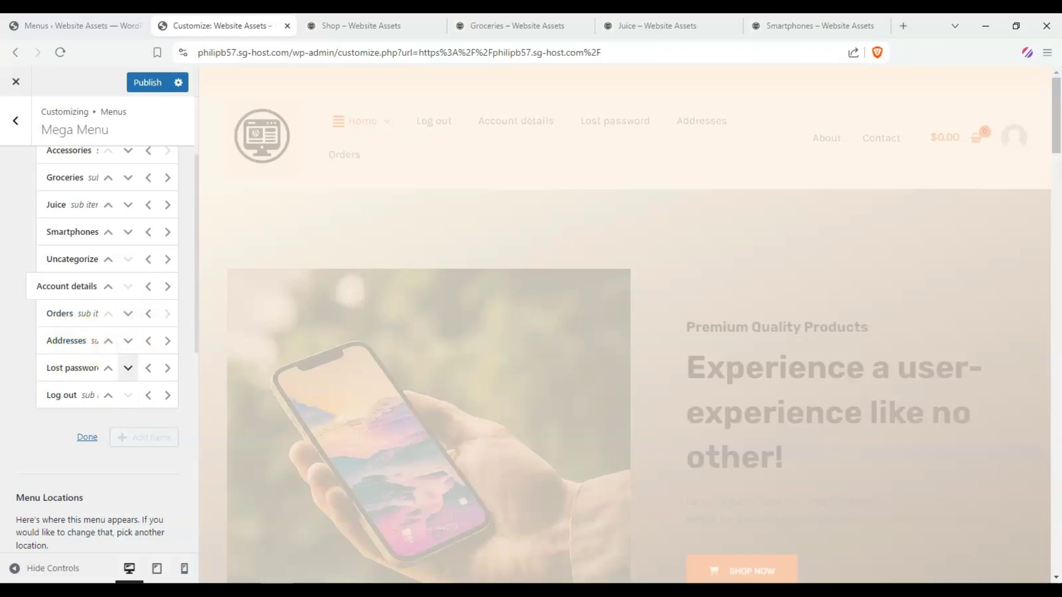
{"action": "left_click", "coordinate": [89, 422]}
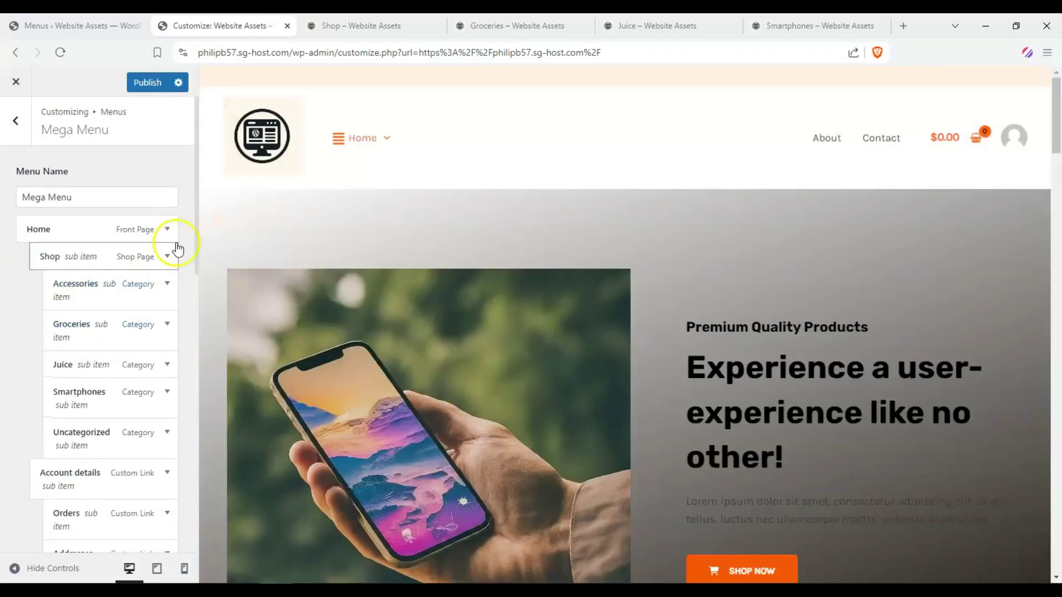
Examine the Home mega menu in the preview and compare its columns with the nested item structure.
{"action": "mouse_move", "coordinate": [391, 142]}
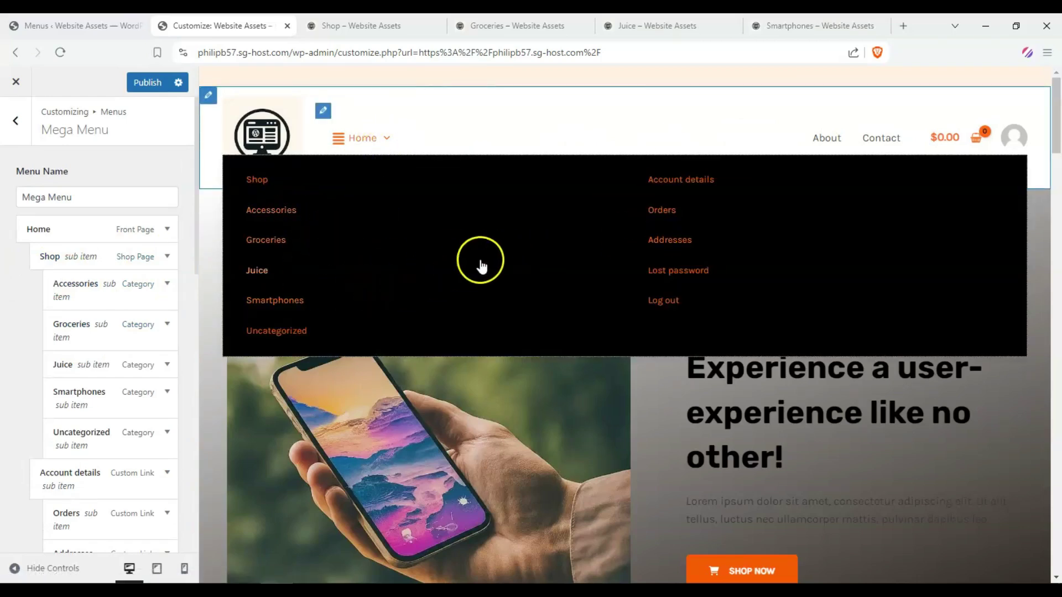
{"action": "scroll", "coordinate": [11, 302], "scroll_direction": "down", "scroll_amount": 1}
{"action": "scroll", "coordinate": [11, 303], "scroll_direction": "down", "scroll_amount": 2}
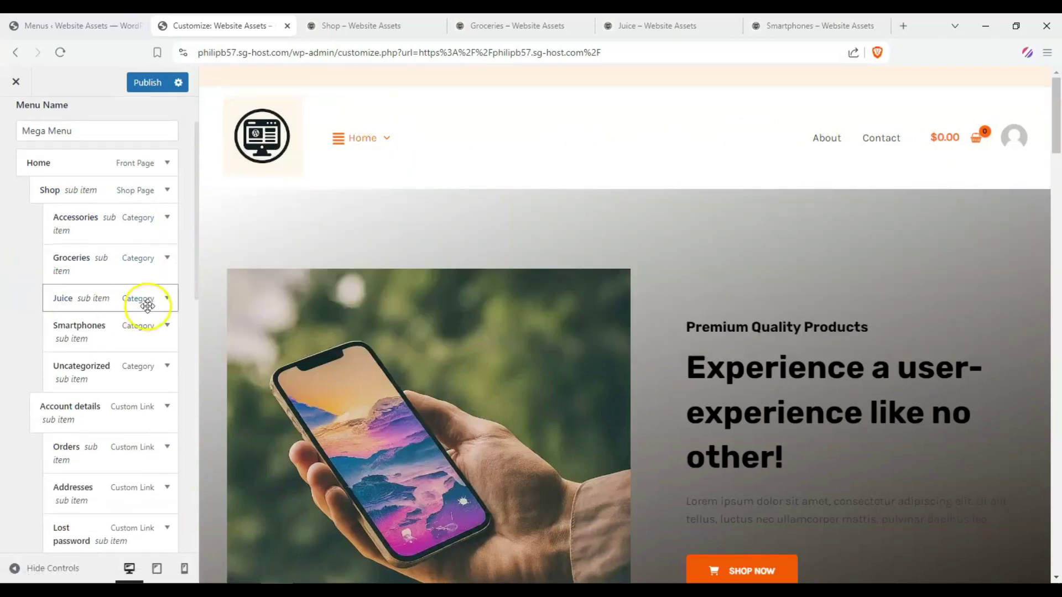
{"action": "scroll", "coordinate": [147, 306], "scroll_direction": "down", "scroll_amount": 2}
{"action": "left_click", "coordinate": [399, 143]}
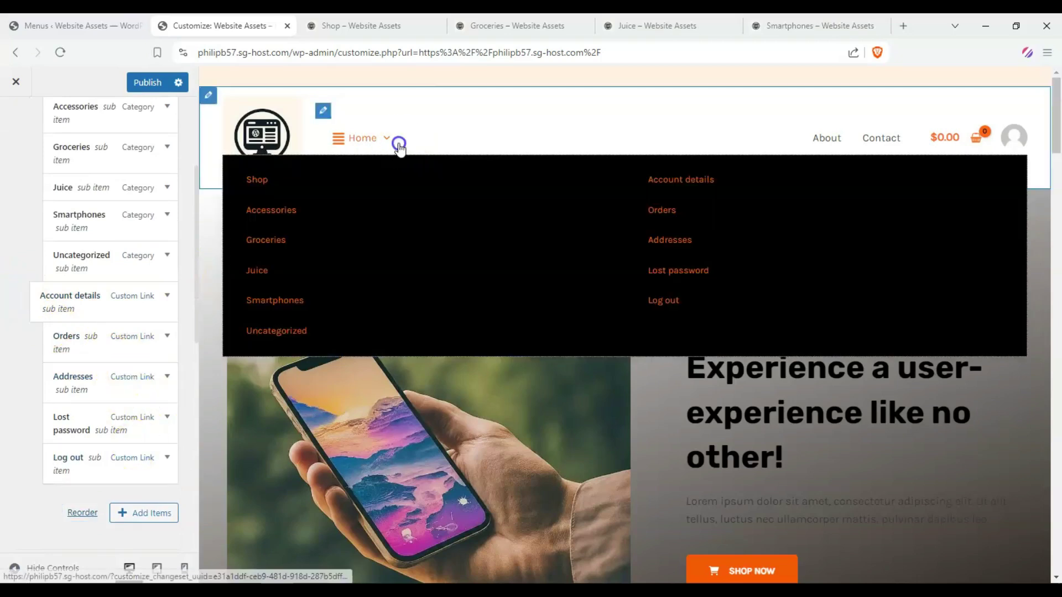
{"action": "left_click", "coordinate": [356, 152]}
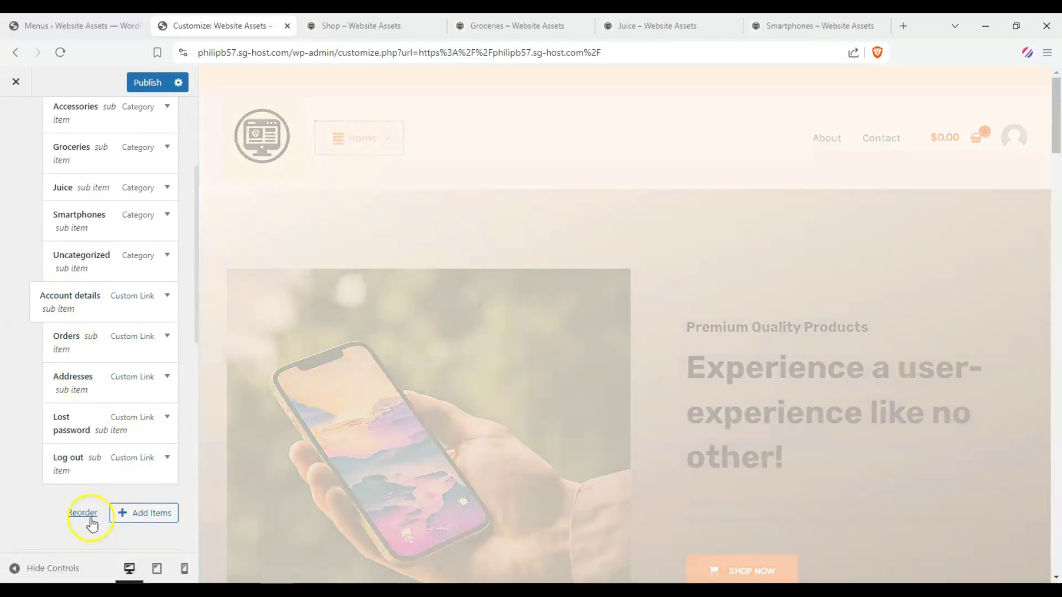
{"action": "scroll", "coordinate": [23, 437], "scroll_direction": "down", "scroll_amount": 2}
{"action": "scroll", "coordinate": [71, 437], "scroll_direction": "up", "scroll_amount": 5}
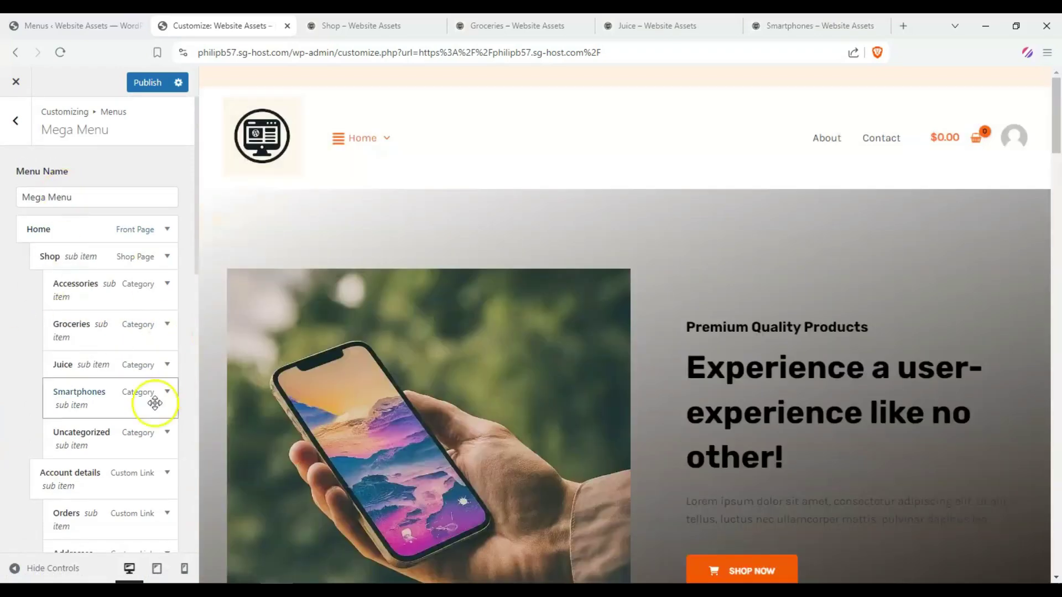
{"action": "scroll", "coordinate": [19, 206], "scroll_direction": "down", "scroll_amount": 2}
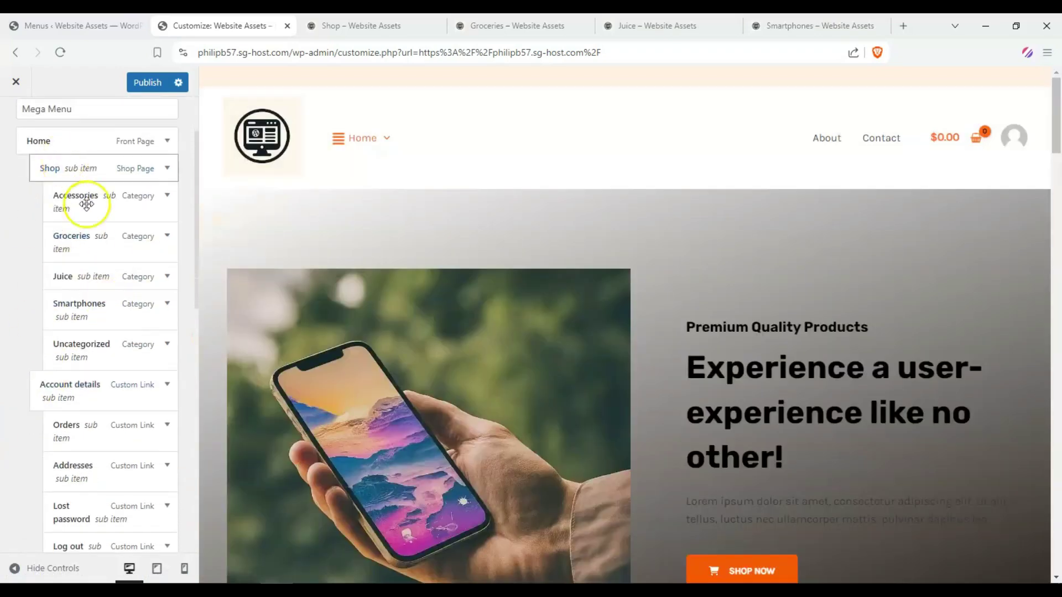
{"action": "scroll", "coordinate": [52, 382], "scroll_direction": "down", "scroll_amount": 2}
{"action": "mouse_move", "coordinate": [378, 134]}
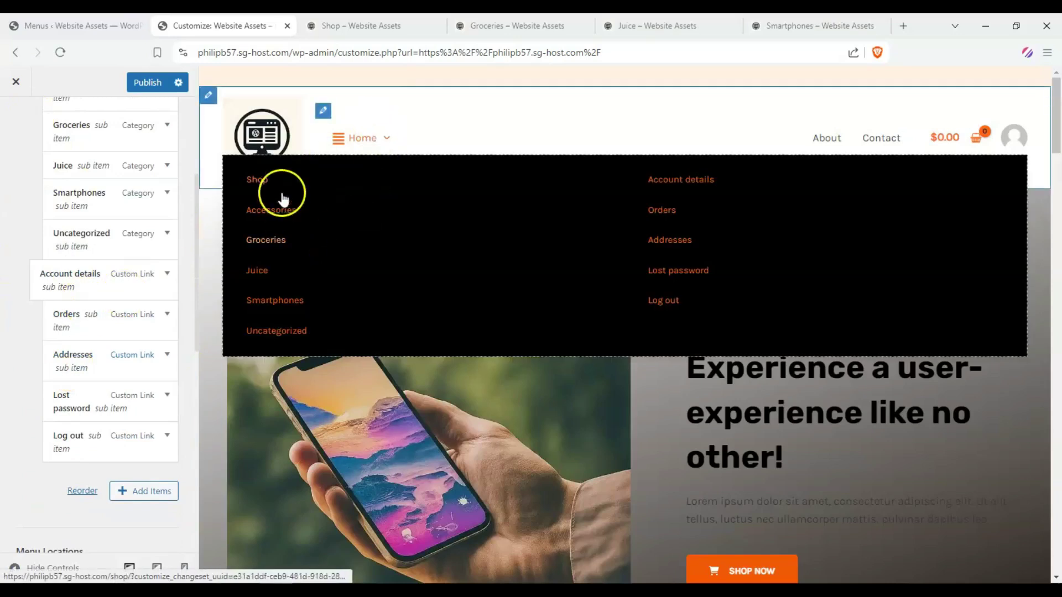
{"action": "left_click", "coordinate": [82, 490]}
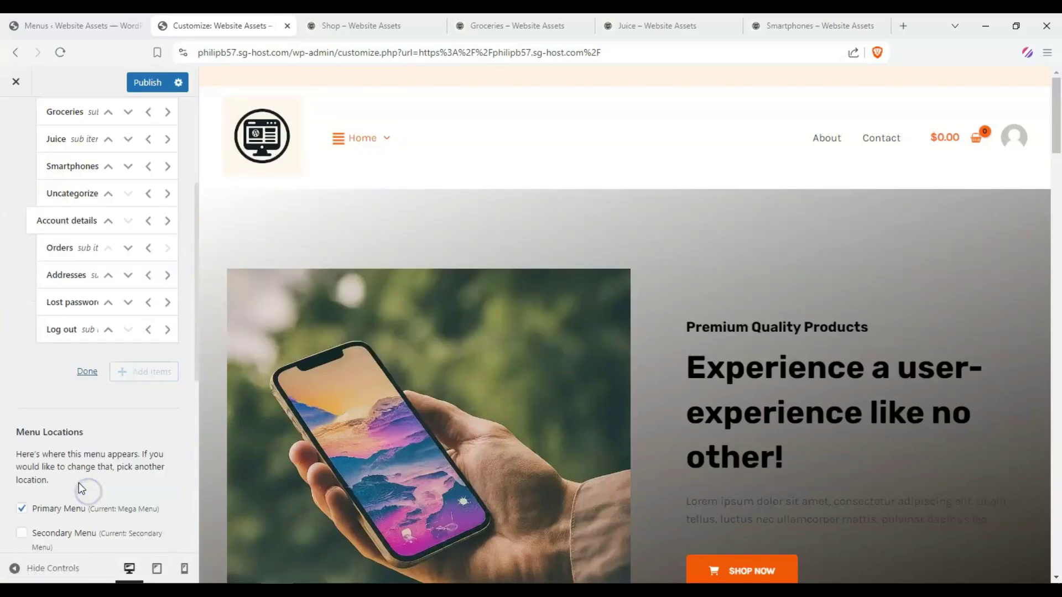
{"action": "left_click", "coordinate": [88, 372]}
Add the pages Blog, Contact, About and My account to the Mega Menu.
{"action": "left_click", "coordinate": [153, 491]}
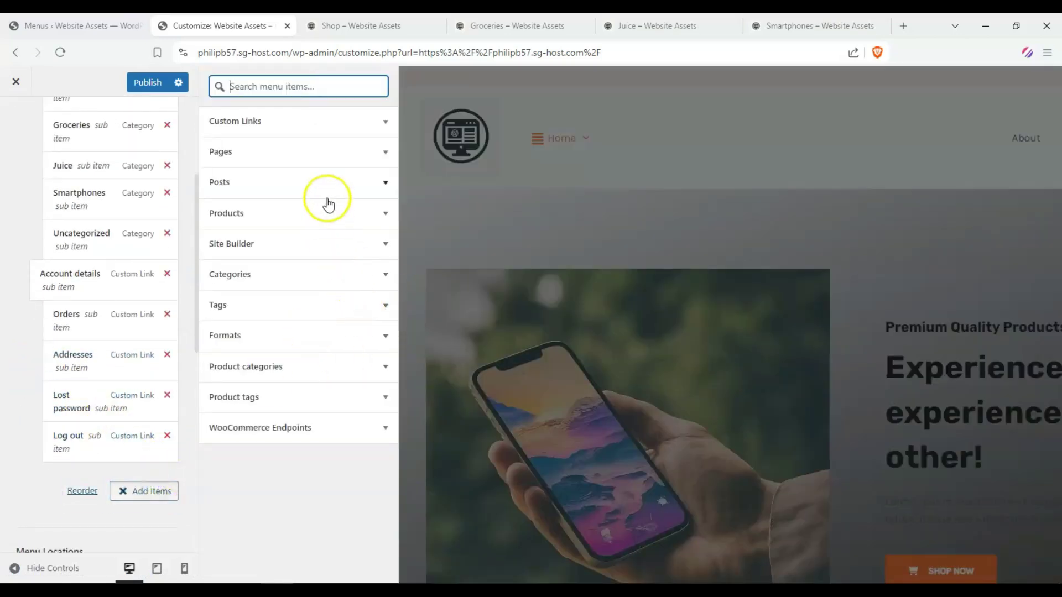
{"action": "left_click", "coordinate": [366, 160]}
{"action": "scroll", "coordinate": [316, 213], "scroll_direction": "up", "scroll_amount": 5}
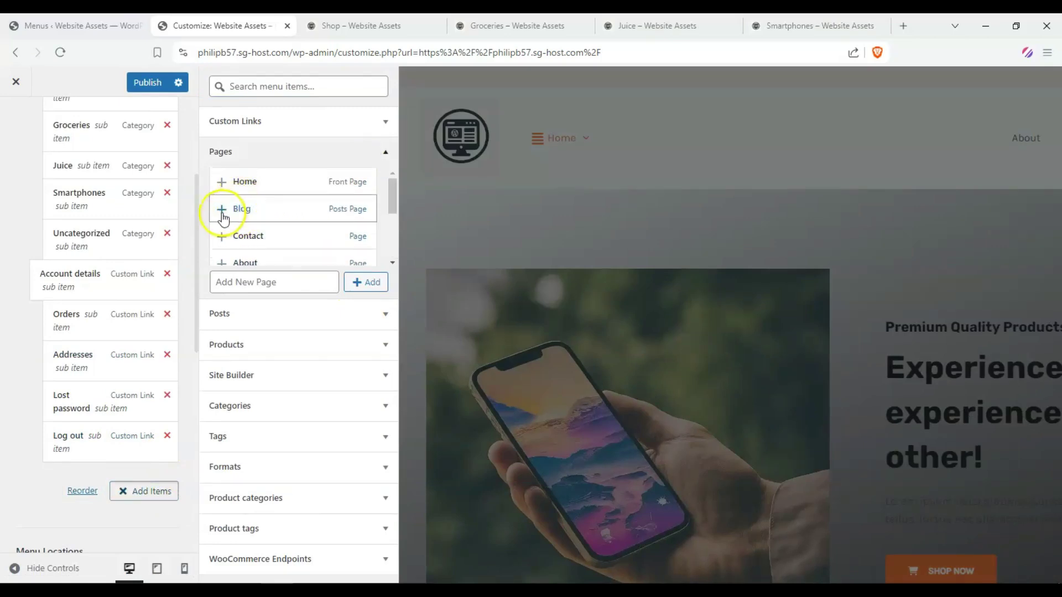
{"action": "scroll", "coordinate": [254, 224], "scroll_direction": "down", "scroll_amount": 1}
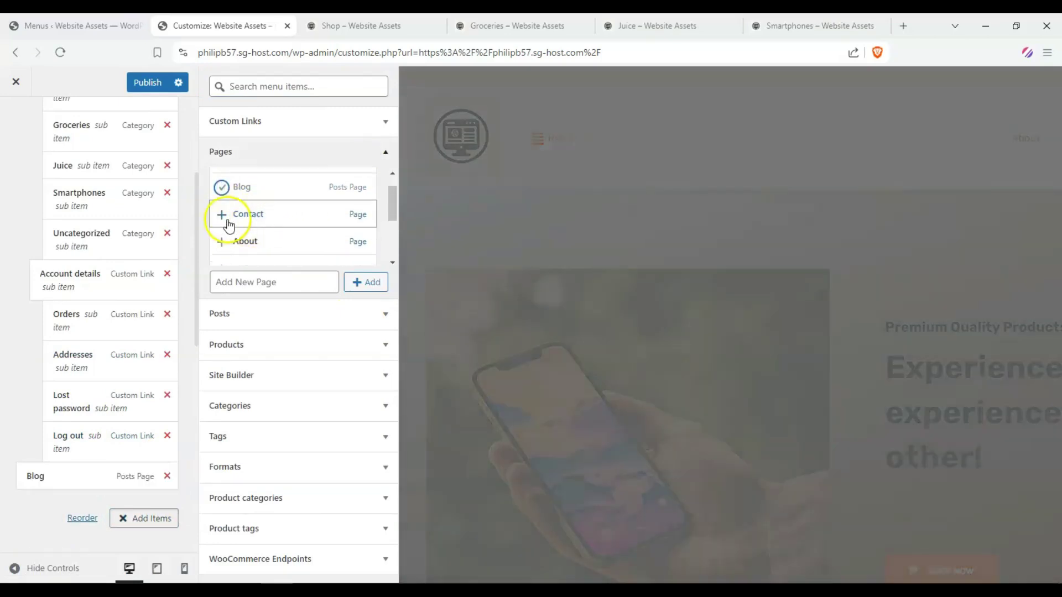
{"action": "scroll", "coordinate": [229, 225], "scroll_direction": "up", "scroll_amount": 1}
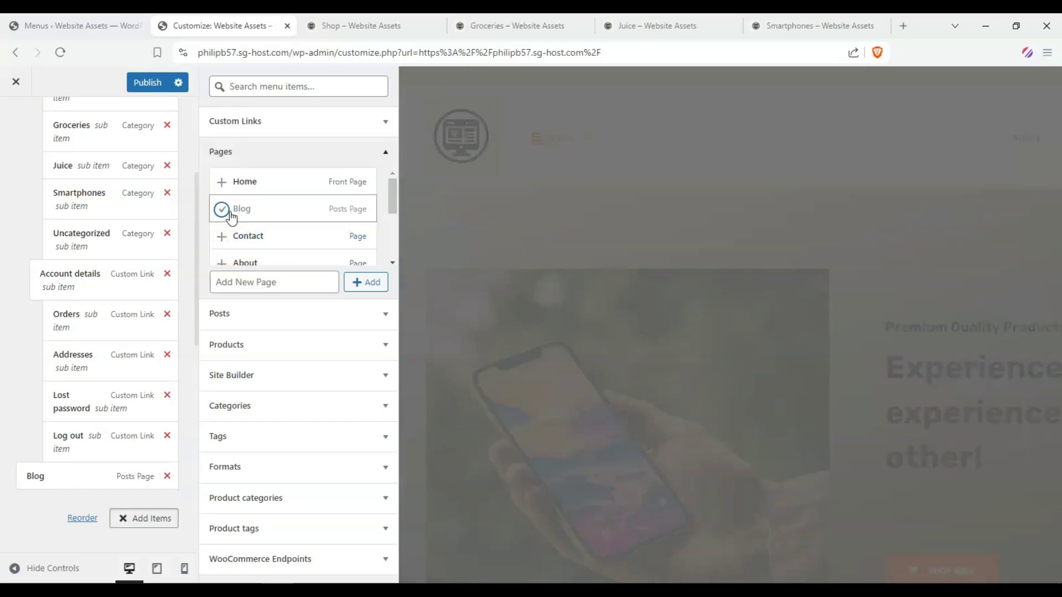
{"action": "left_click", "coordinate": [222, 237]}
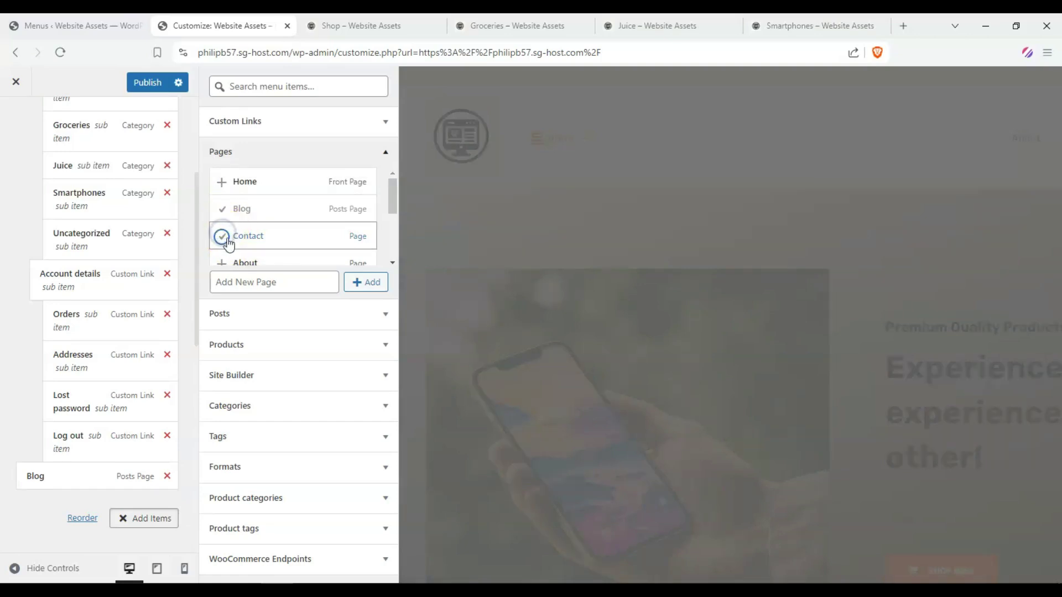
{"action": "scroll", "coordinate": [229, 243], "scroll_direction": "down", "scroll_amount": 1}
{"action": "left_click", "coordinate": [223, 220]}
{"action": "left_click", "coordinate": [224, 247]}
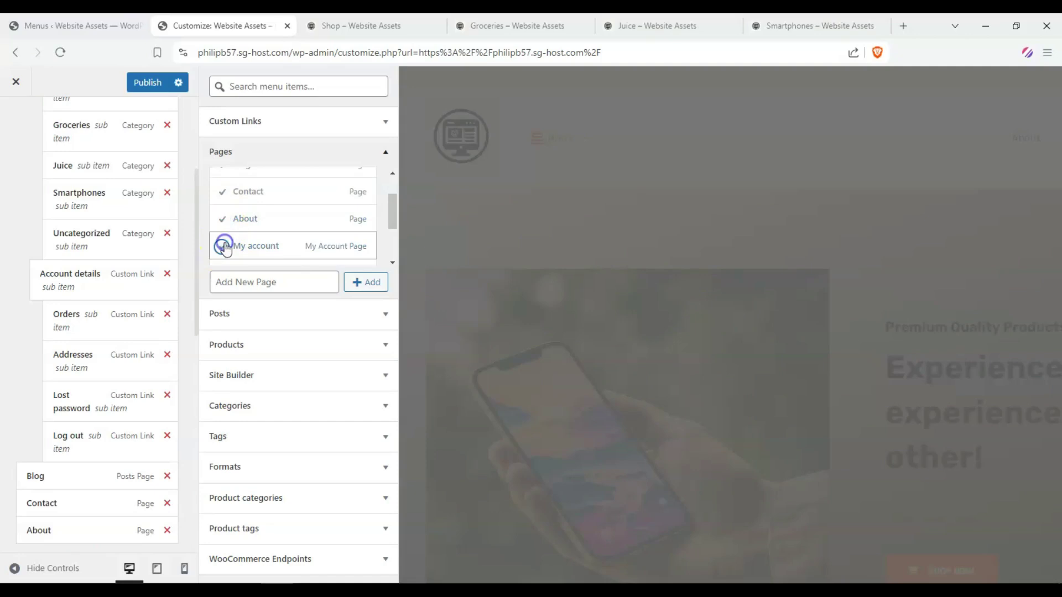
Move My account above Account details as a sub item of Home, then nest Account details and its sub items under My account.
{"action": "scroll", "coordinate": [76, 380], "scroll_direction": "down", "scroll_amount": 2}
{"action": "left_click_drag", "start_coordinate": [48, 426], "coordinate": [28, 180]}
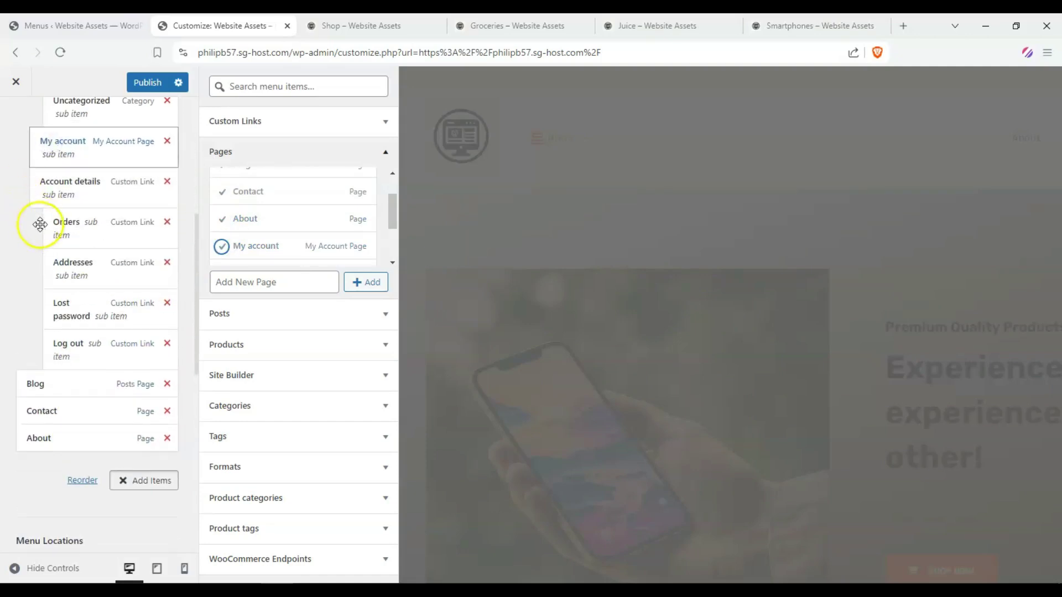
{"action": "scroll", "coordinate": [67, 244], "scroll_direction": "up", "scroll_amount": 2}
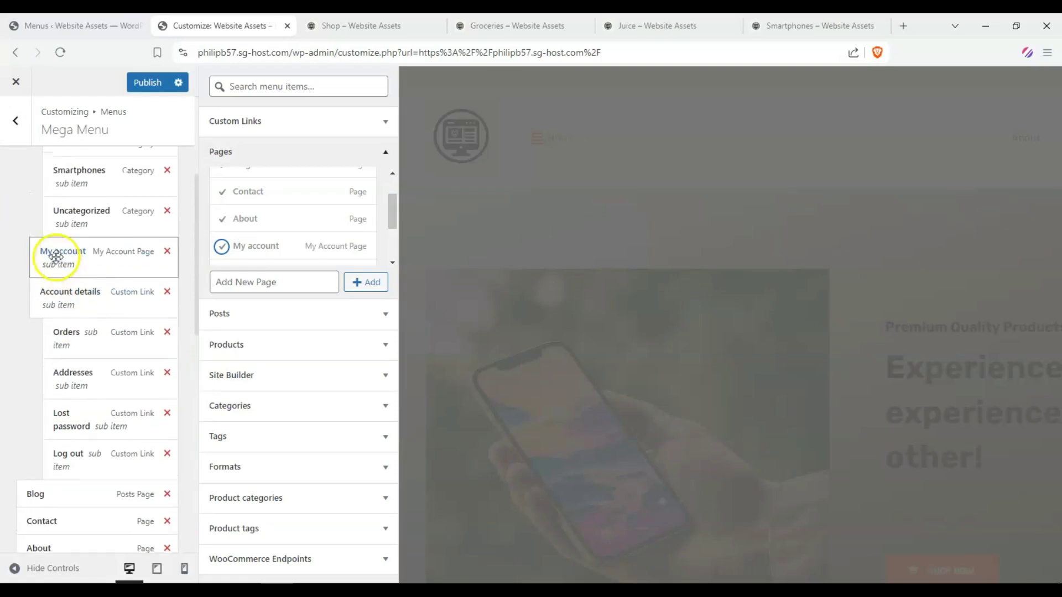
{"action": "left_click", "coordinate": [68, 310]}
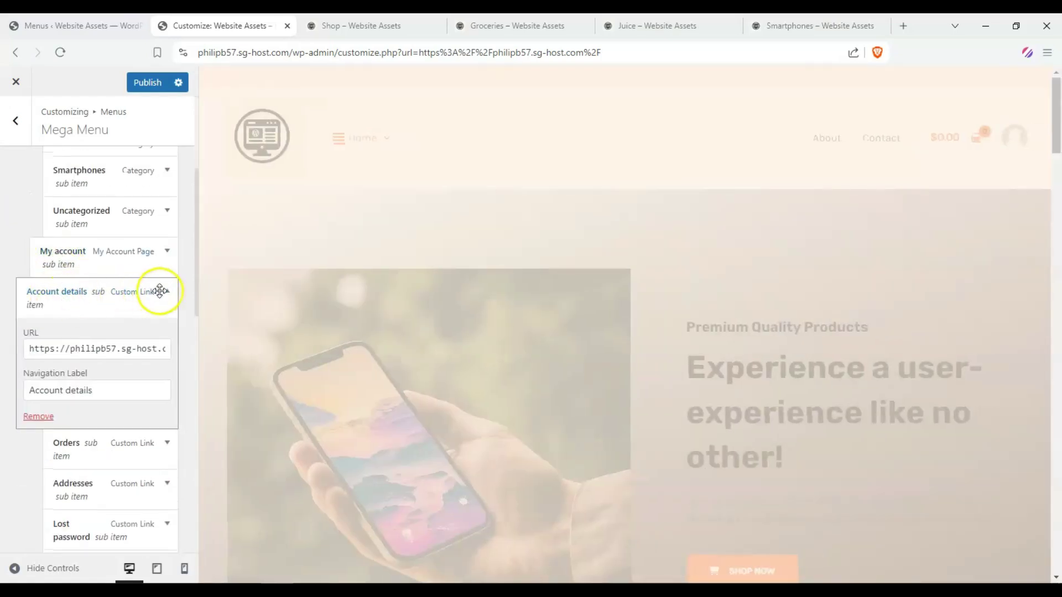
{"action": "left_click_drag", "start_coordinate": [159, 291], "coordinate": [28, 307]}
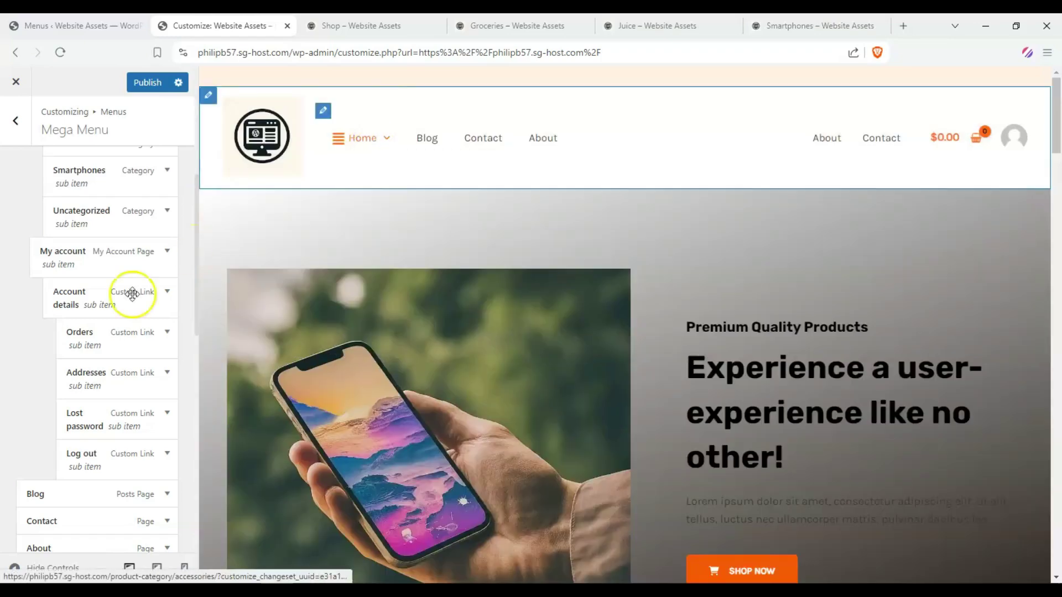
{"action": "mouse_move", "coordinate": [382, 132]}
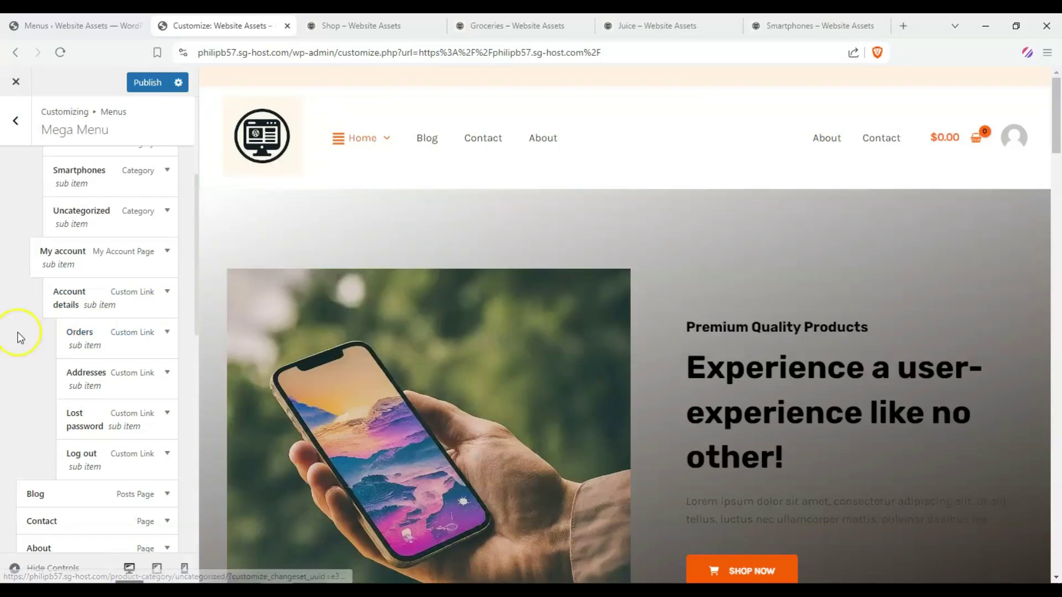
{"action": "scroll", "coordinate": [67, 362], "scroll_direction": "down", "scroll_amount": 2}
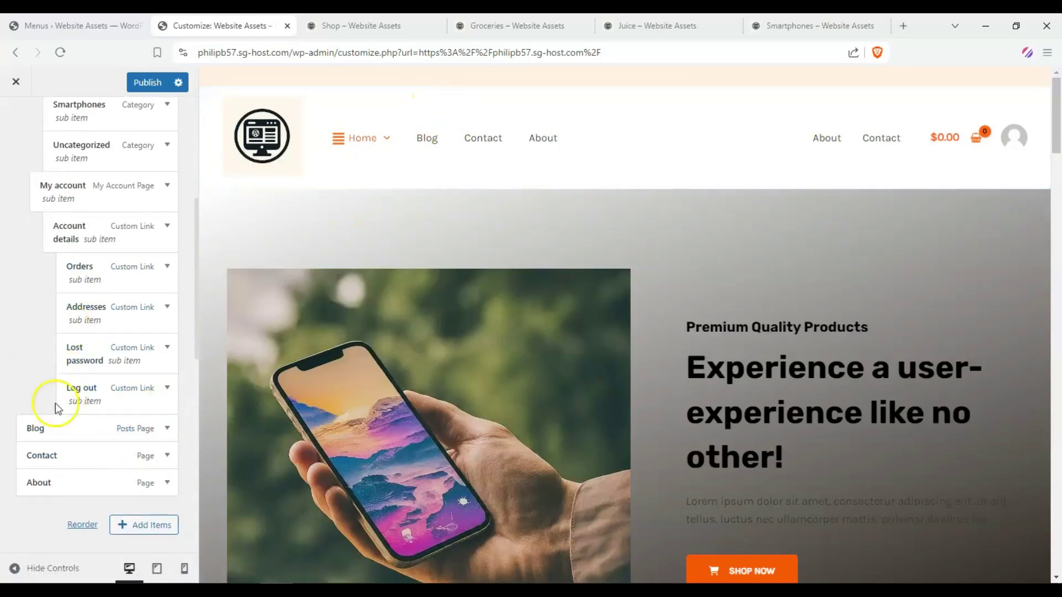
Nest Blog as a sub item of Home, place Contact and About under Blog, and finish reordering.
{"action": "left_click", "coordinate": [83, 525]}
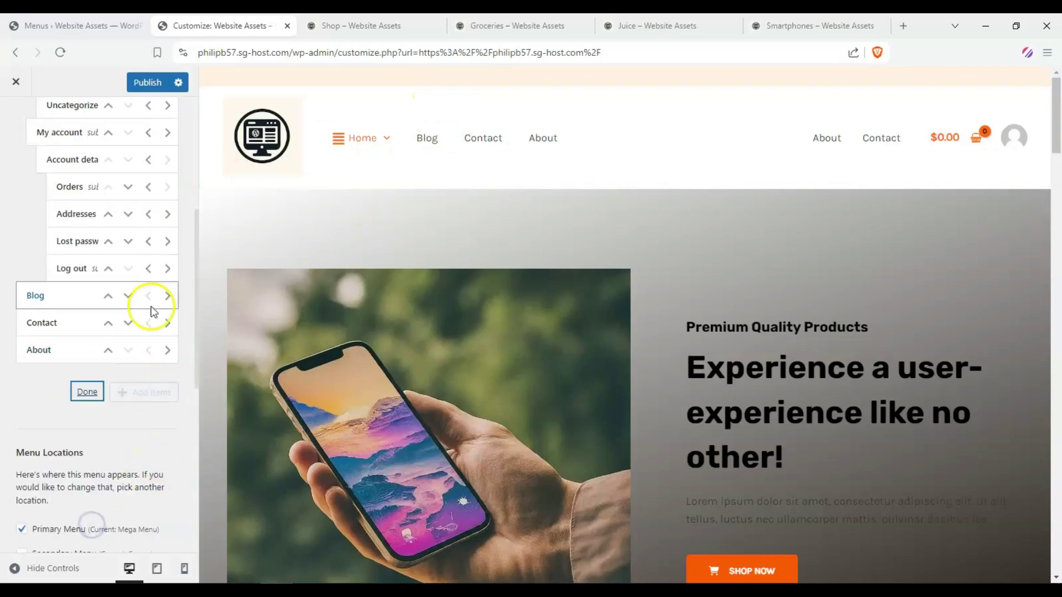
{"action": "left_click", "coordinate": [165, 297]}
{"action": "left_click", "coordinate": [168, 323]}
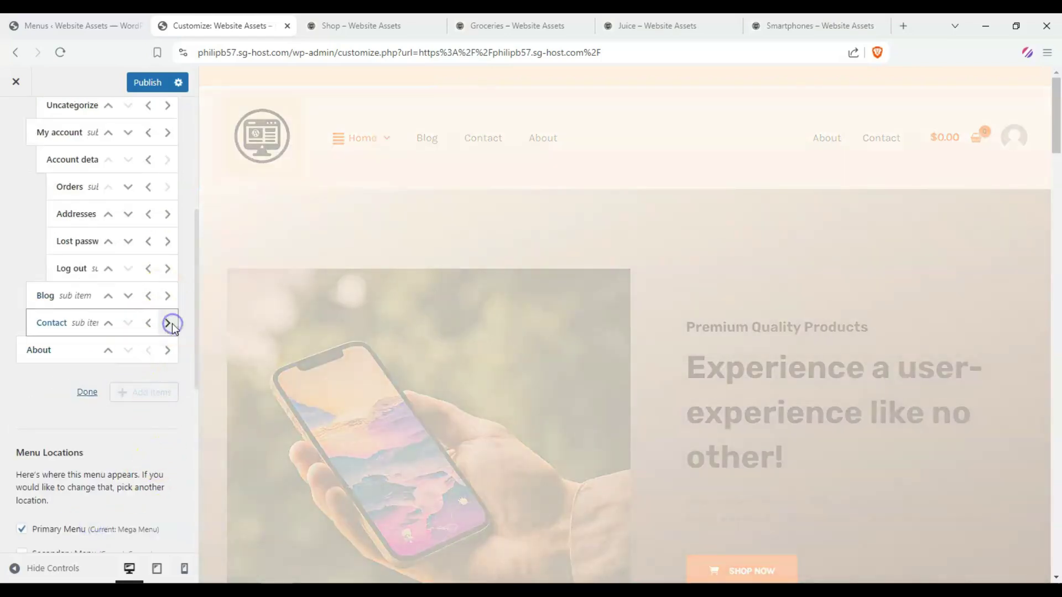
{"action": "left_click", "coordinate": [168, 349]}
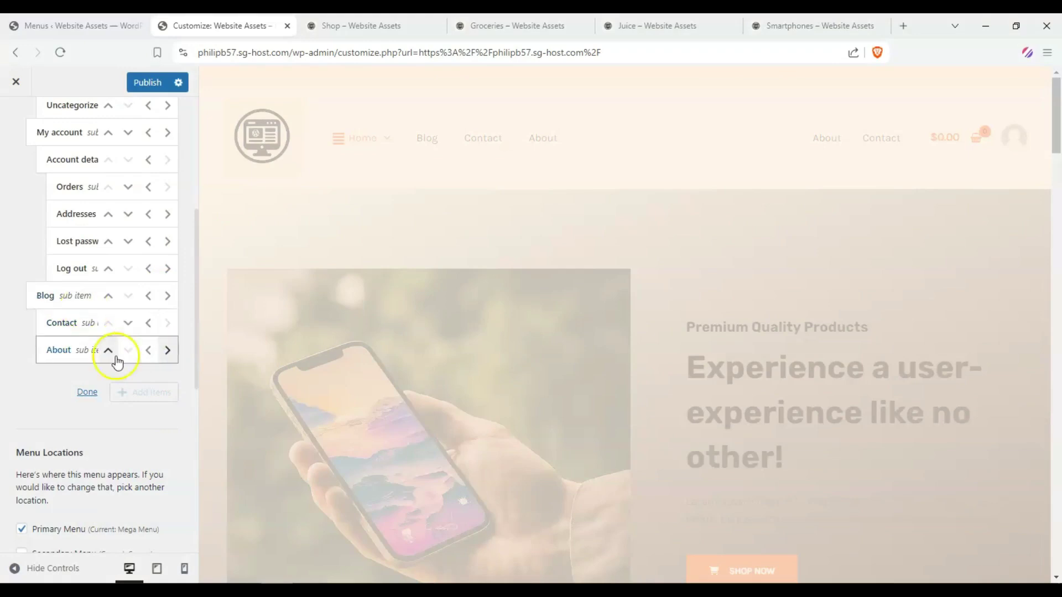
{"action": "left_click", "coordinate": [87, 391]}
{"action": "scroll", "coordinate": [145, 486], "scroll_direction": "down", "scroll_amount": 2}
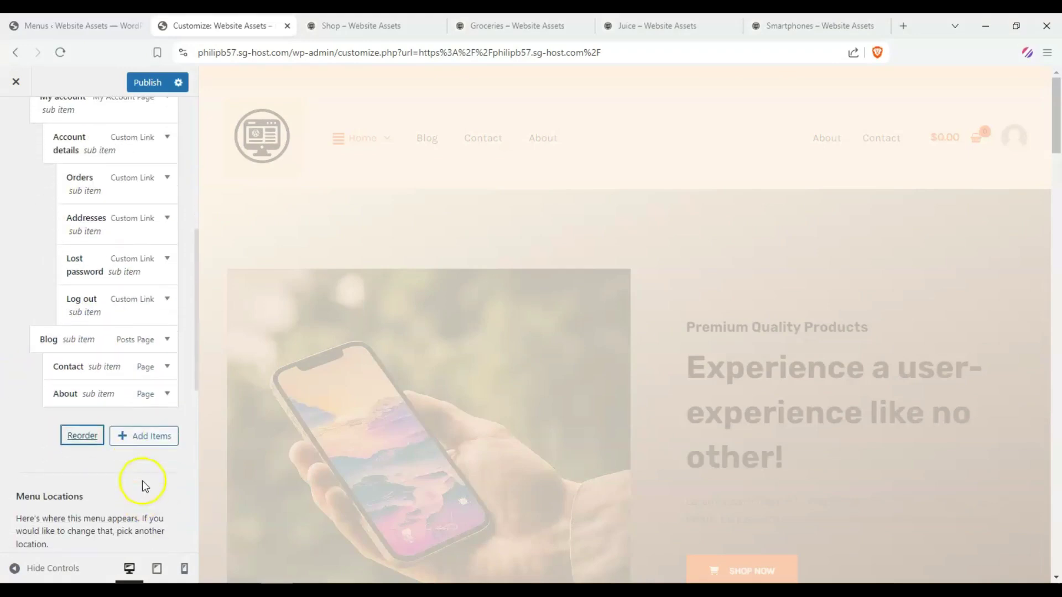
Add the post categories travel, Uncategorized, Interior Ideas, Diy and Decor to the Mega Menu.
{"action": "left_click", "coordinate": [142, 444]}
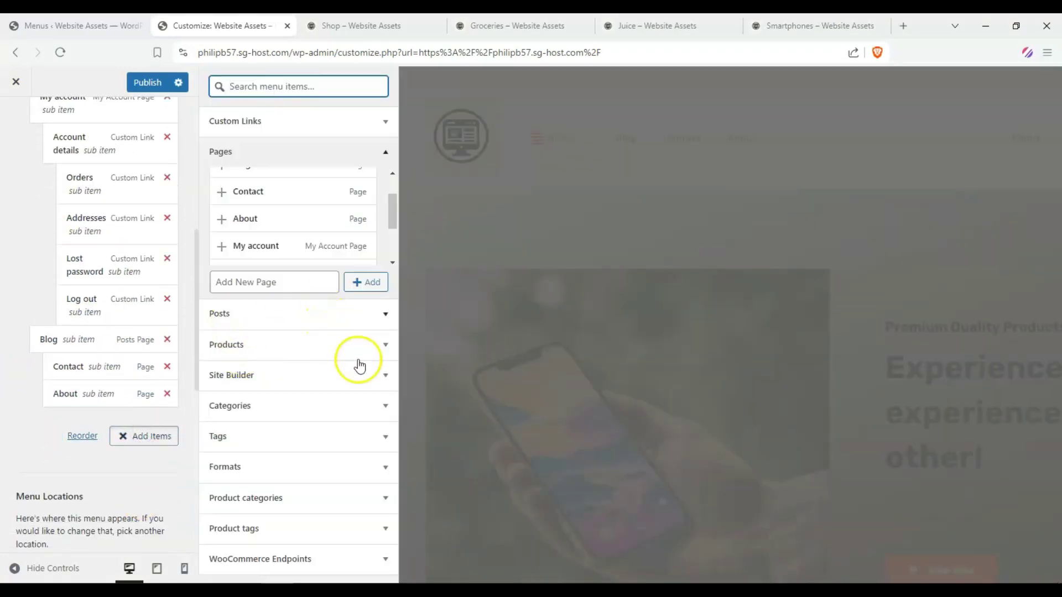
{"action": "left_click", "coordinate": [384, 408]}
{"action": "left_click", "coordinate": [387, 442]}
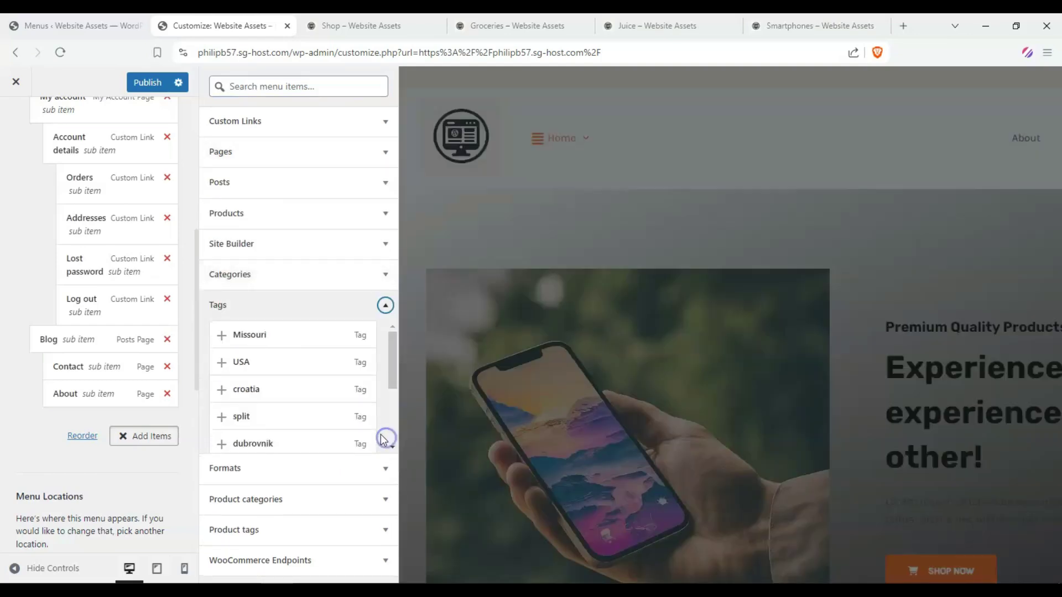
{"action": "scroll", "coordinate": [286, 430], "scroll_direction": "down", "scroll_amount": 3}
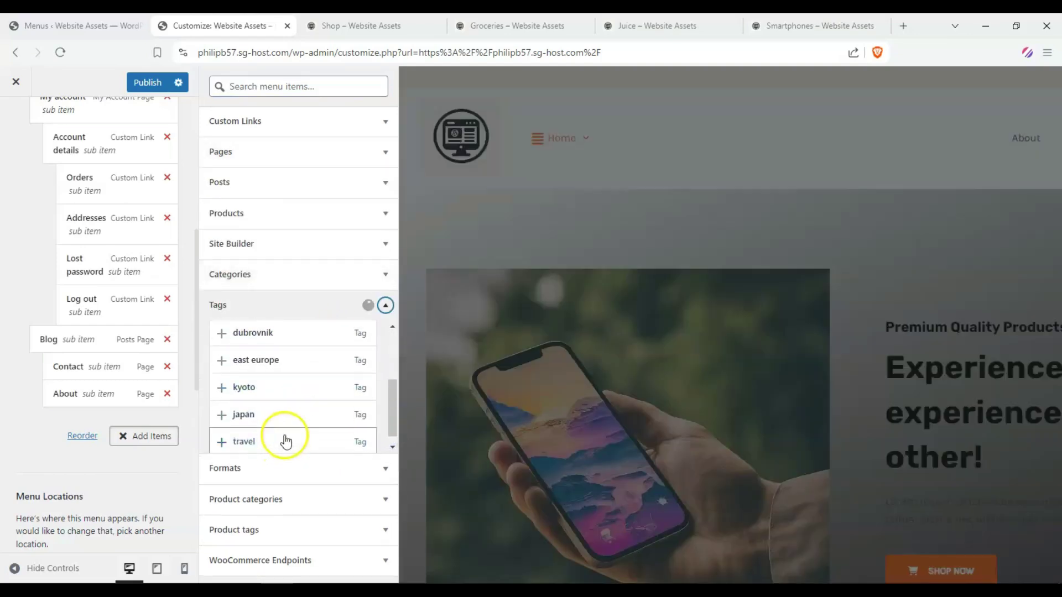
{"action": "left_click", "coordinate": [383, 275]}
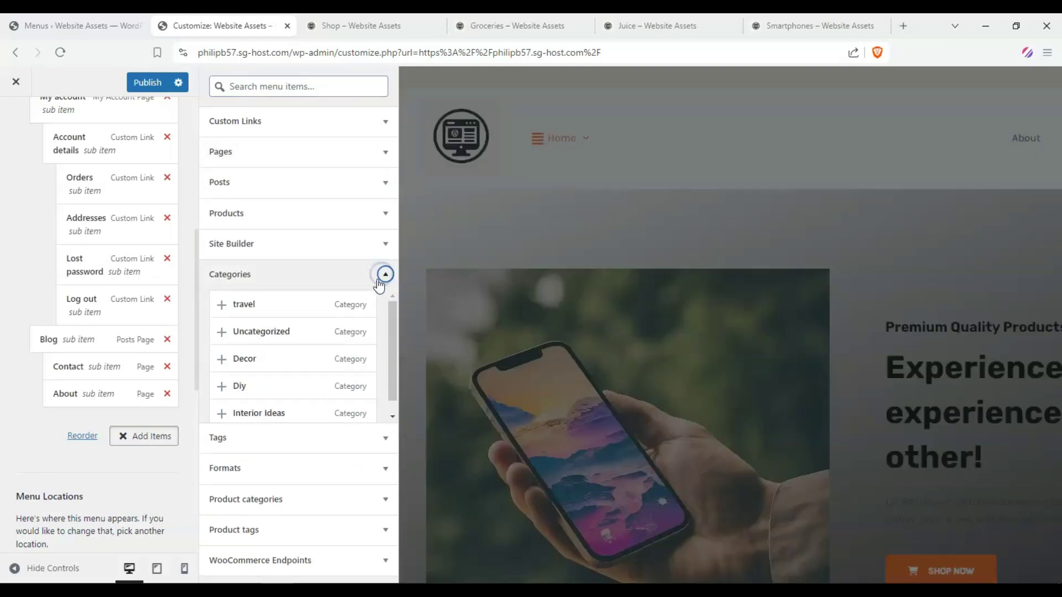
{"action": "left_click", "coordinate": [229, 332]}
{"action": "left_click", "coordinate": [223, 415]}
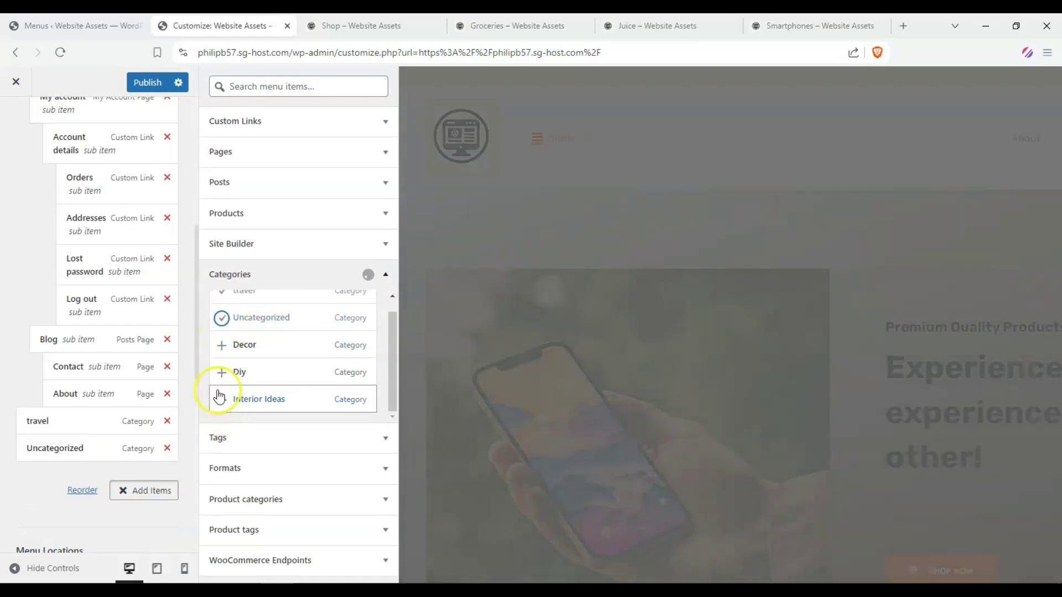
{"action": "left_click", "coordinate": [222, 345]}
{"action": "left_click", "coordinate": [12, 398]}
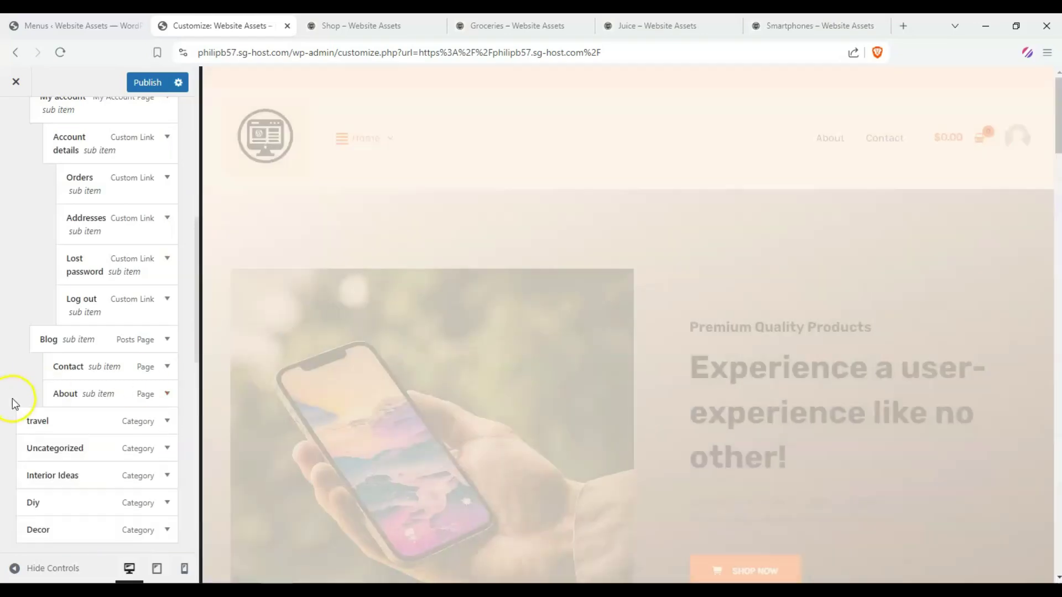
Nest travel, Uncategorized, Interior Ideas, Diy and Decor as sub items of Blog and finish reordering.
{"action": "scroll", "coordinate": [12, 400], "scroll_direction": "down", "scroll_amount": 2}
{"action": "left_click", "coordinate": [83, 505]}
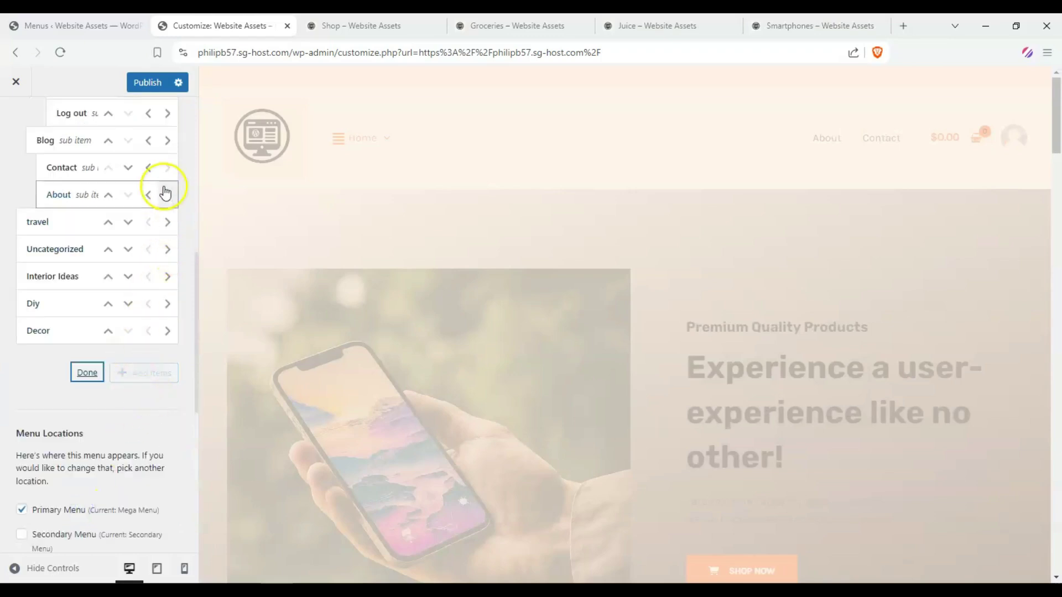
{"action": "scroll", "coordinate": [166, 235], "scroll_direction": "up", "scroll_amount": 1}
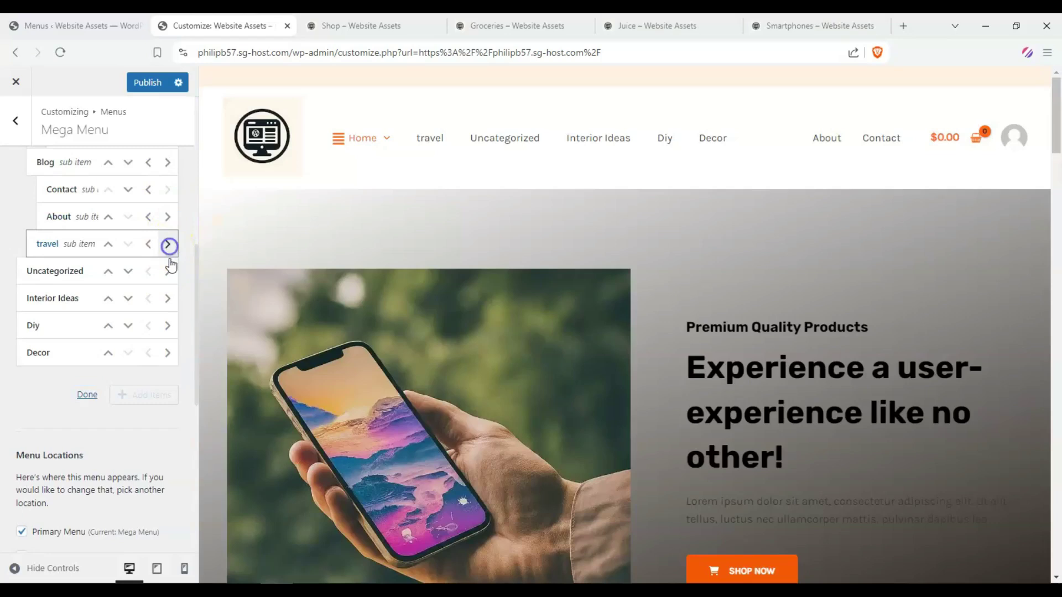
{"action": "left_click", "coordinate": [168, 245]}
{"action": "left_click", "coordinate": [168, 271]}
{"action": "left_click", "coordinate": [168, 271]}
{"action": "left_click", "coordinate": [167, 298]}
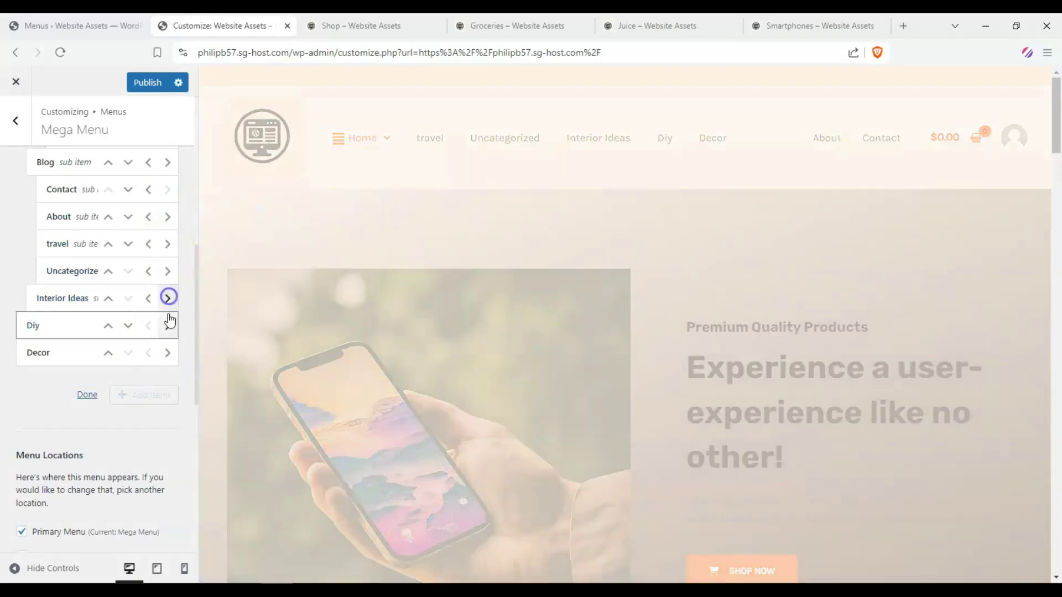
{"action": "left_click", "coordinate": [167, 326]}
{"action": "left_click", "coordinate": [168, 352]}
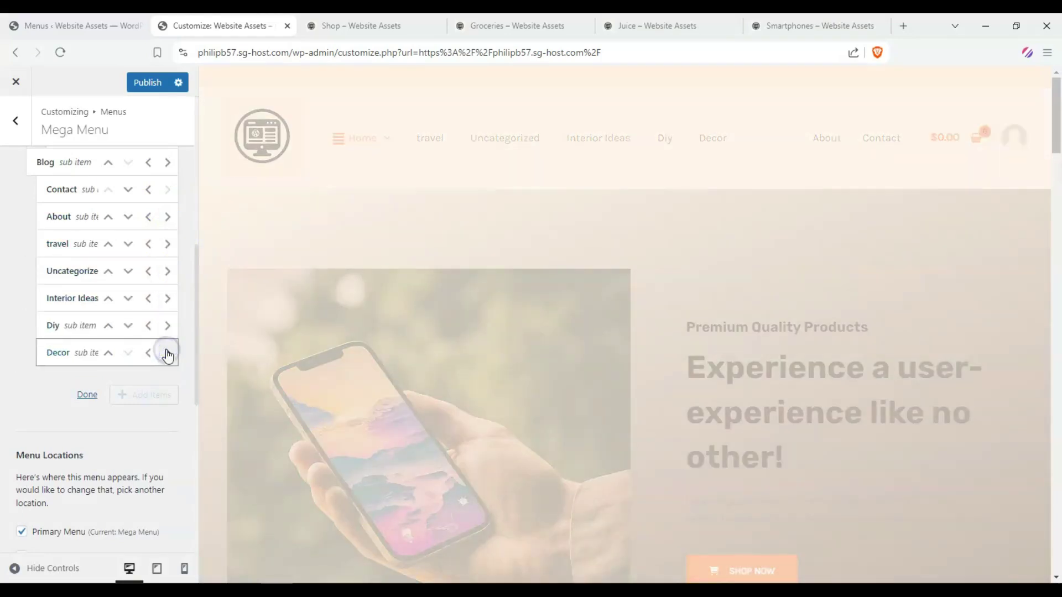
{"action": "left_click", "coordinate": [24, 336]}
{"action": "left_click", "coordinate": [87, 395]}
Review the nested menu item structure and check the Home mega menu's columns in the preview.
{"action": "scroll", "coordinate": [34, 243], "scroll_direction": "up", "scroll_amount": 6}
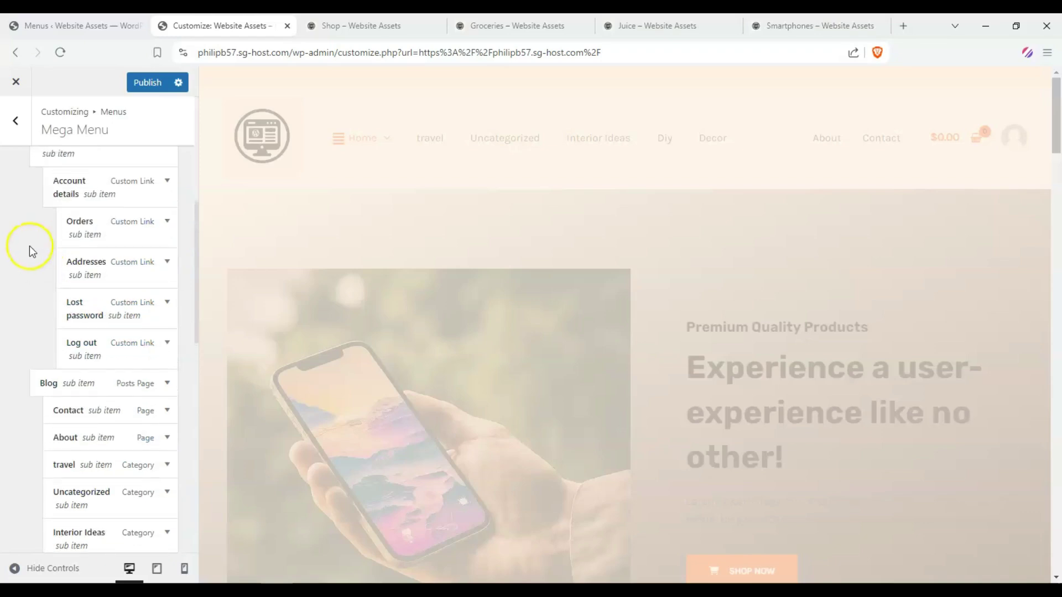
{"action": "scroll", "coordinate": [153, 387], "scroll_direction": "down", "scroll_amount": 3}
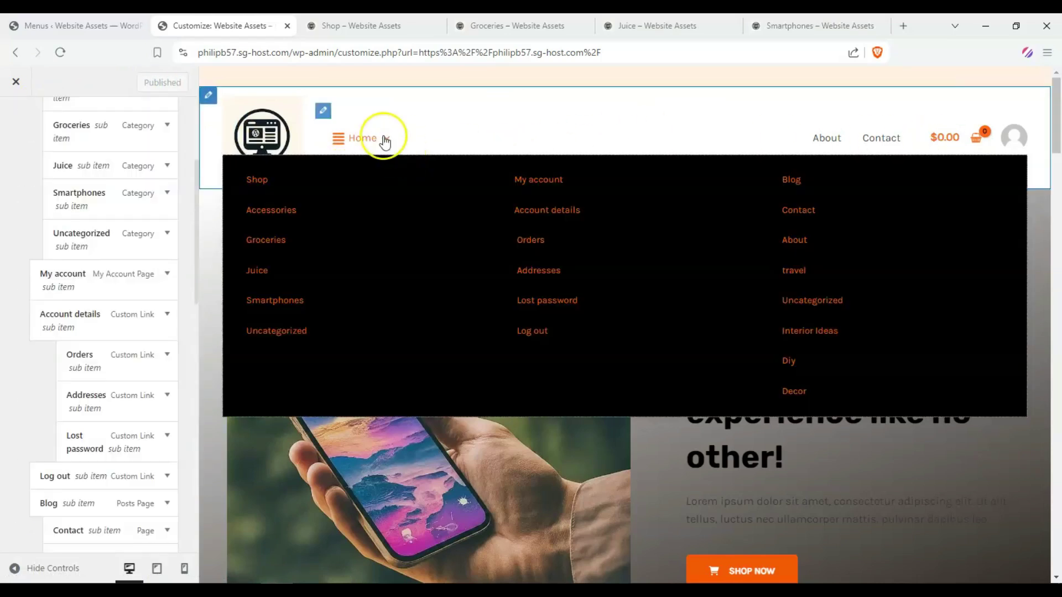
{"action": "left_click", "coordinate": [381, 131]}
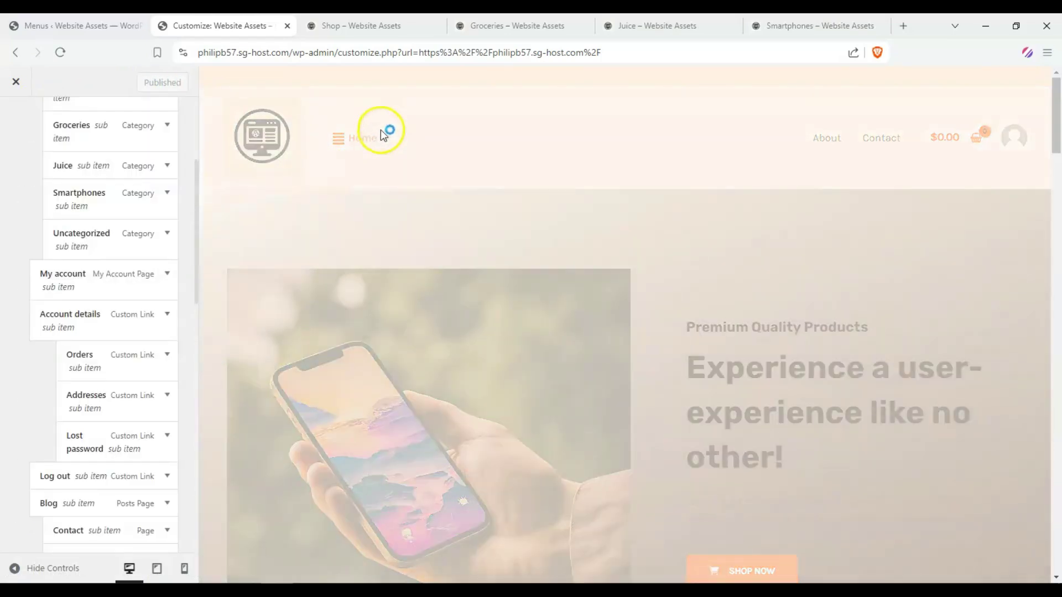
Close the Shop, Groceries and Juice tabs and load the live site's homepage in the Smartphones tab.
{"action": "left_click", "coordinate": [387, 25]}
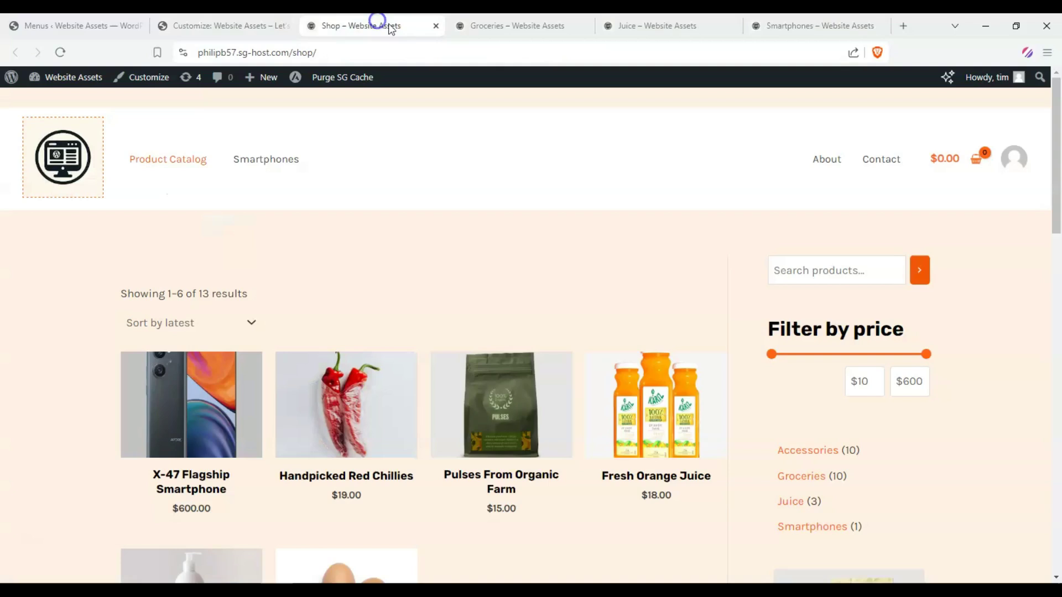
{"action": "left_click", "coordinate": [439, 26]}
{"action": "left_click", "coordinate": [439, 26]}
{"action": "left_click", "coordinate": [439, 26]}
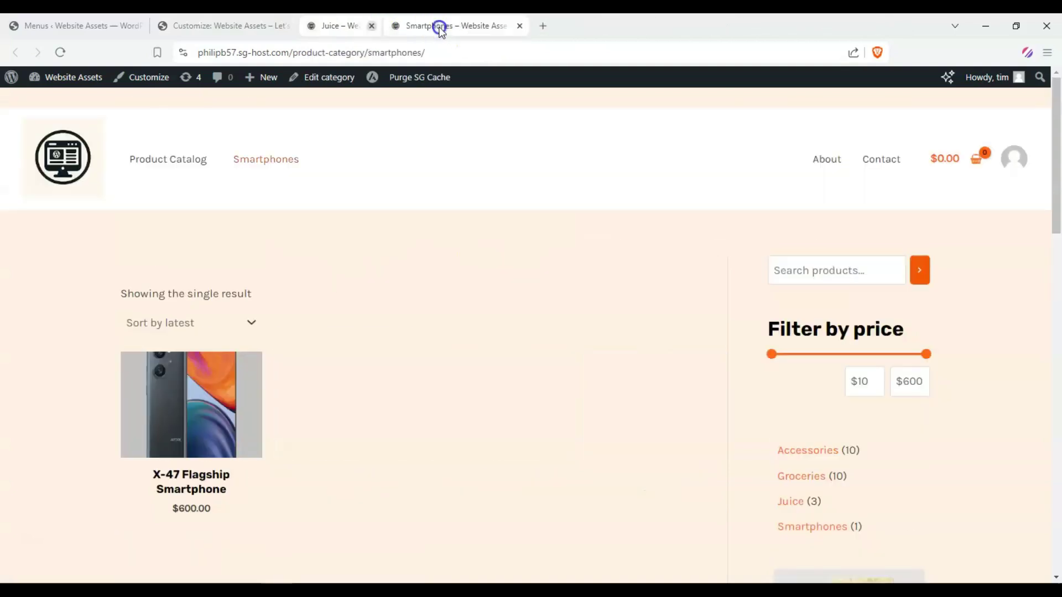
{"action": "left_click", "coordinate": [79, 160]}
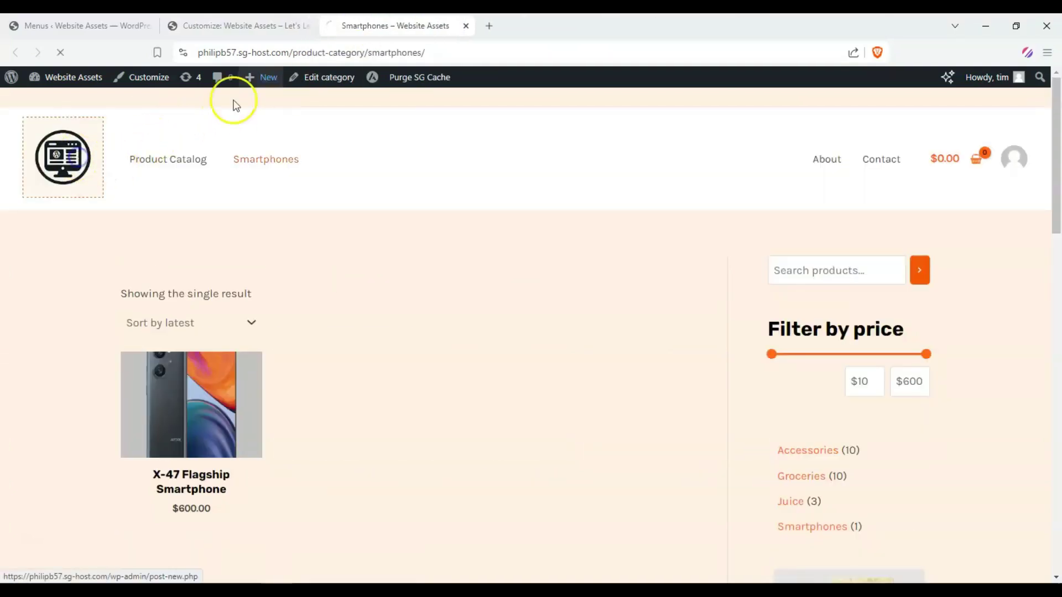
{"action": "left_click", "coordinate": [229, 30]}
{"action": "left_click", "coordinate": [376, 23]}
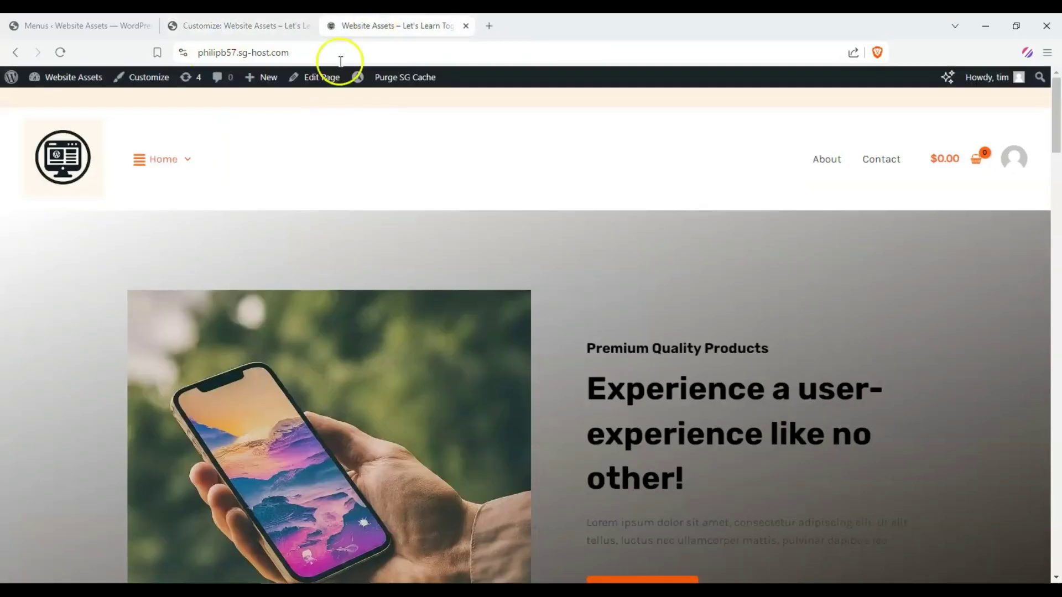
Test the Home mega menu on the live site by opening its Shop, Accessories and Smartphones links.
{"action": "scroll", "coordinate": [351, 217], "scroll_direction": "down", "scroll_amount": 3}
{"action": "scroll", "coordinate": [396, 282], "scroll_direction": "up", "scroll_amount": 3}
{"action": "mouse_move", "coordinate": [172, 166]}
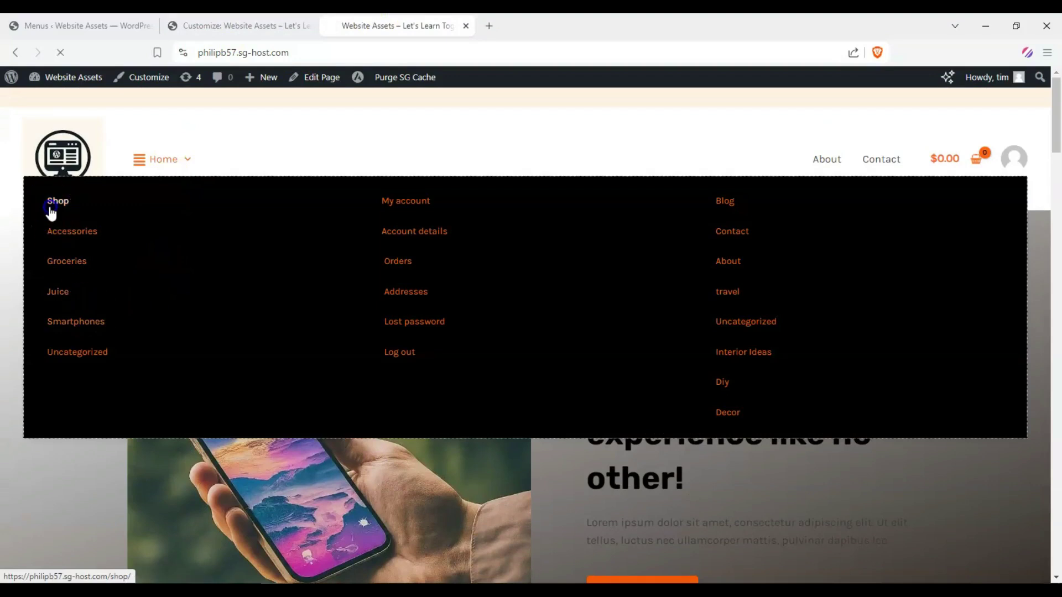
{"action": "left_click", "coordinate": [317, 182]}
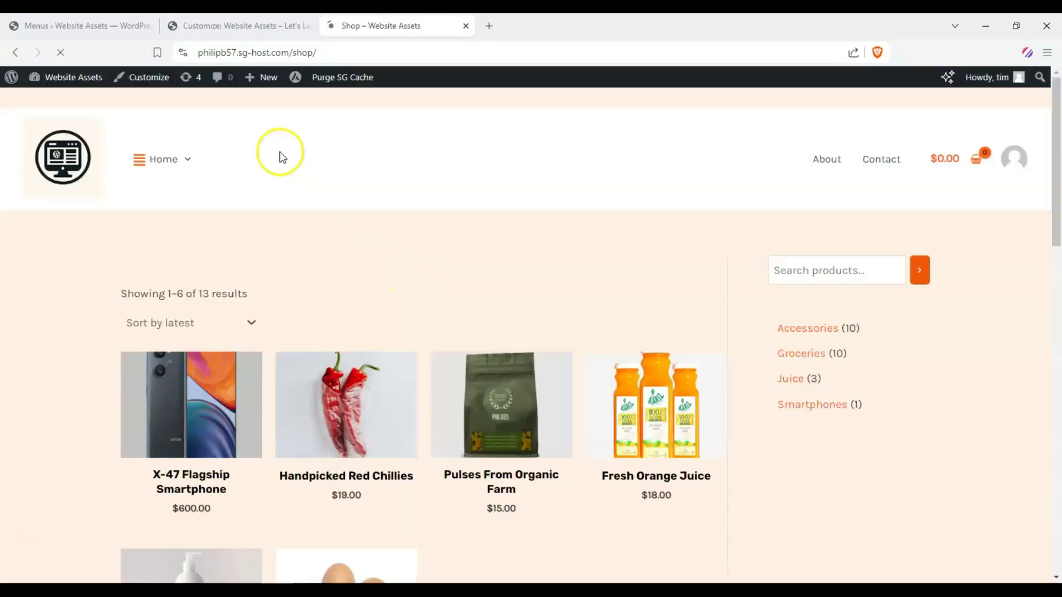
{"action": "mouse_move", "coordinate": [178, 162]}
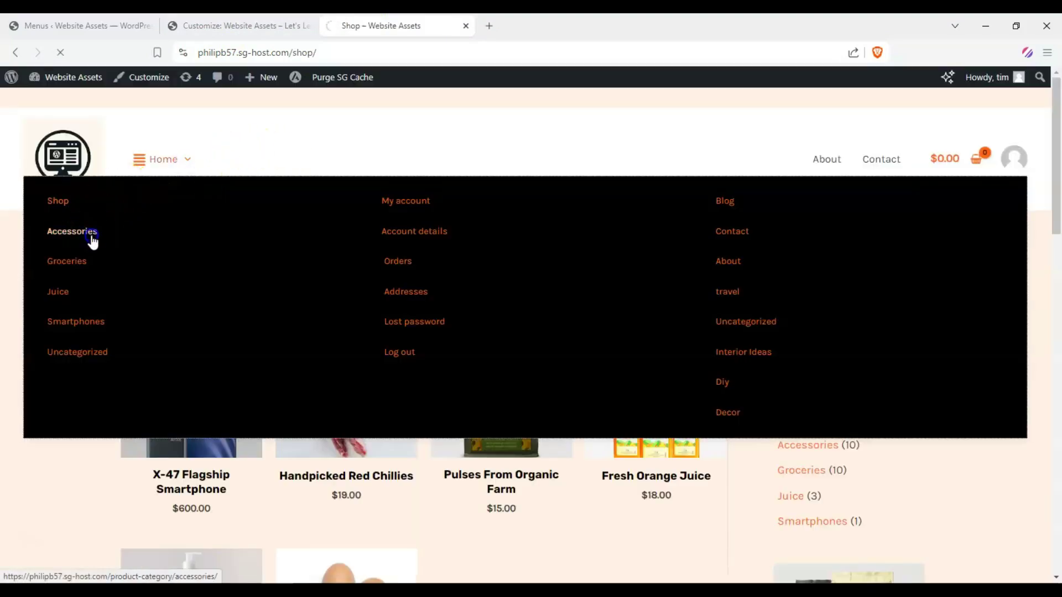
{"action": "left_click", "coordinate": [112, 244]}
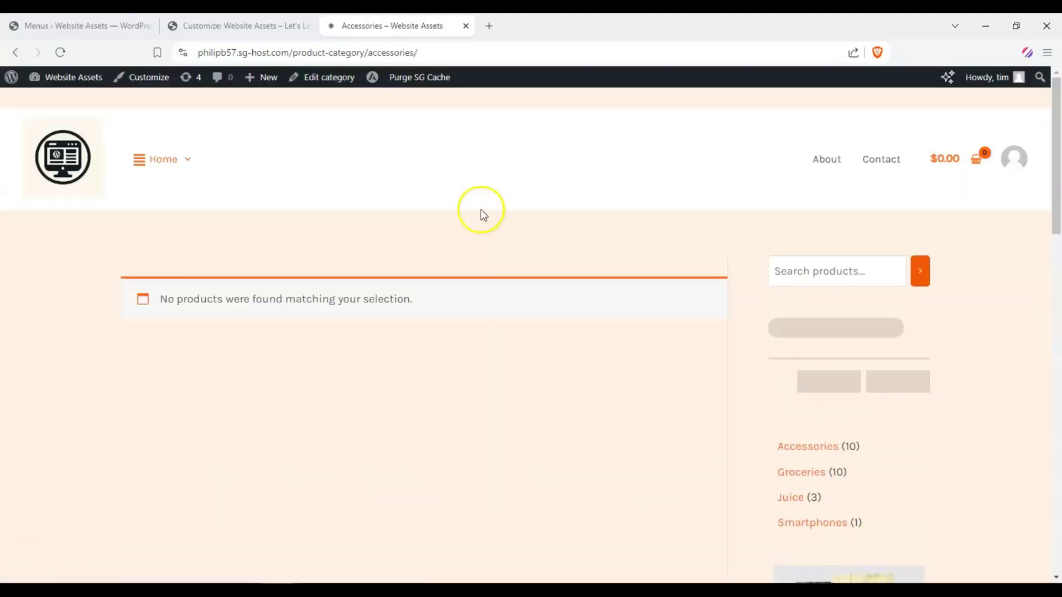
{"action": "mouse_move", "coordinate": [153, 174]}
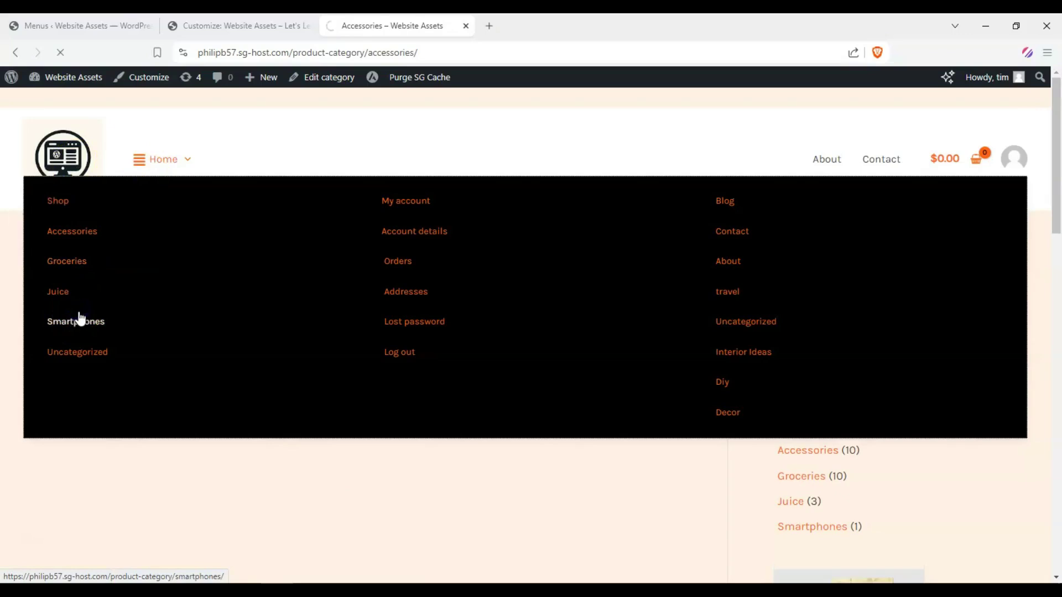
{"action": "left_click", "coordinate": [80, 321]}
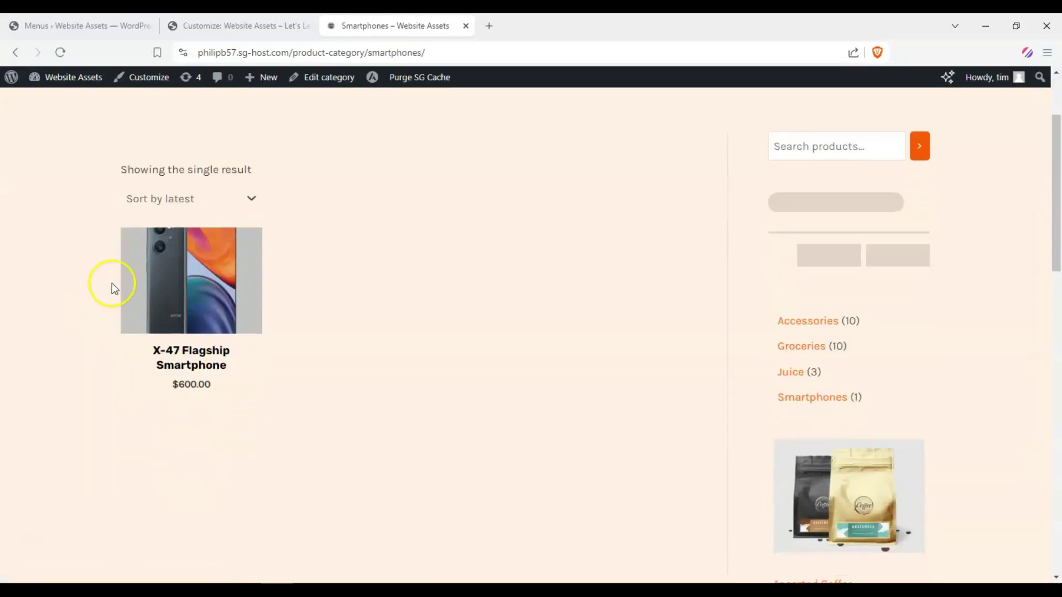
{"action": "mouse_move", "coordinate": [139, 172]}
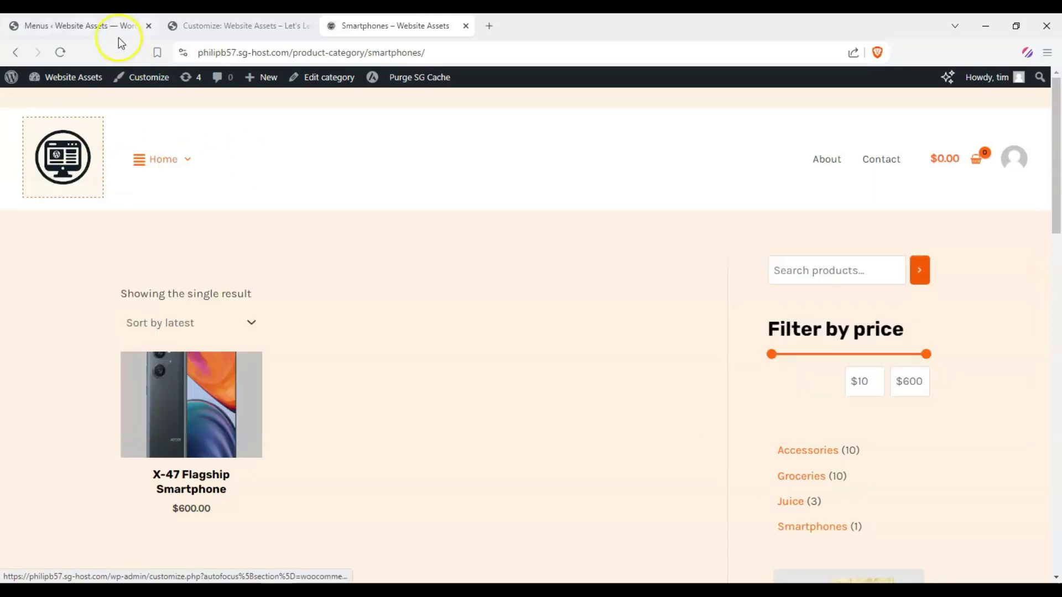
Switch to the Menus admin page and review the Astra menu settings of the Home item, including its mega menu option.
{"action": "left_click", "coordinate": [115, 27]}
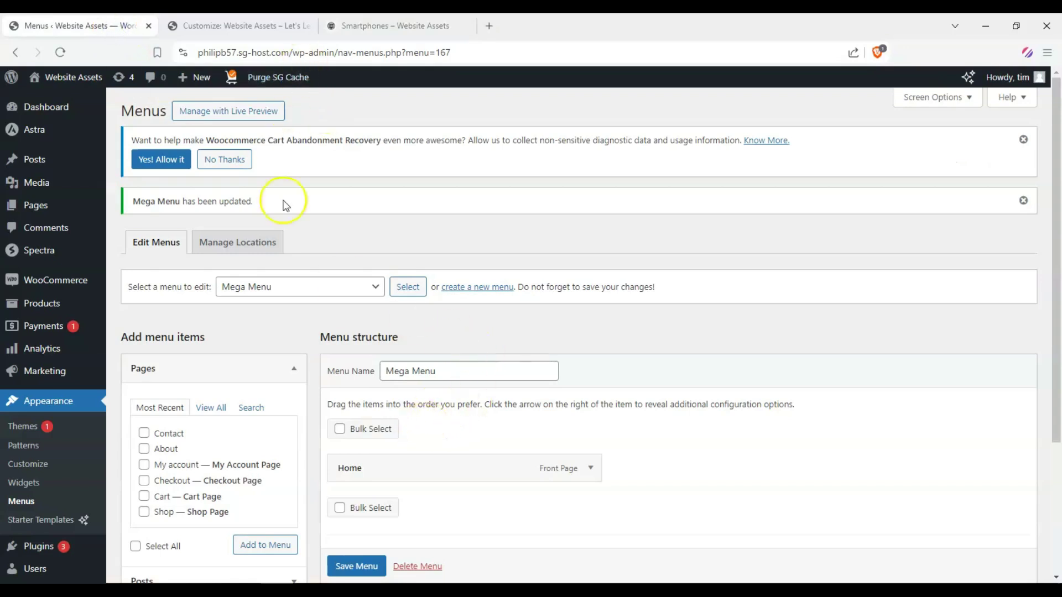
{"action": "scroll", "coordinate": [462, 372], "scroll_direction": "down", "scroll_amount": 1}
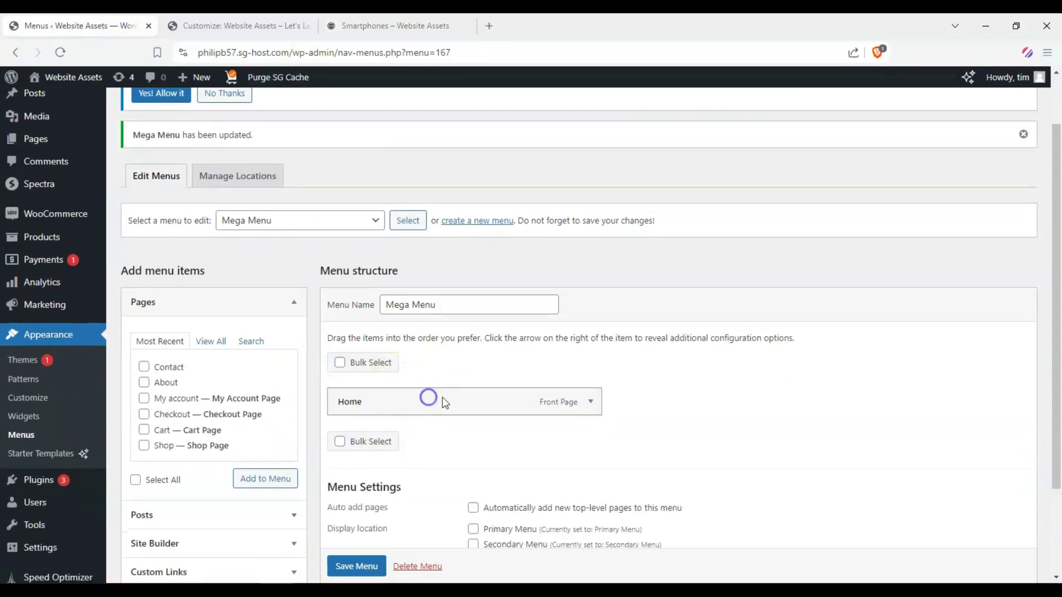
{"action": "left_click", "coordinate": [591, 402]}
{"action": "scroll", "coordinate": [592, 406], "scroll_direction": "down", "scroll_amount": 1}
{"action": "left_click", "coordinate": [403, 407]}
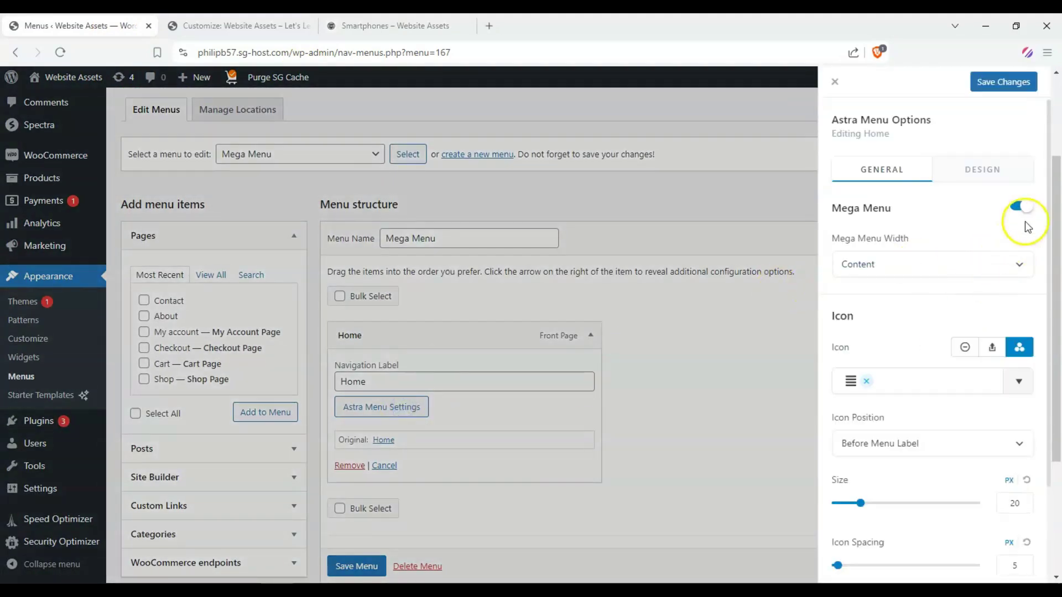
{"action": "scroll", "coordinate": [1052, 203], "scroll_direction": "down", "scroll_amount": 2}
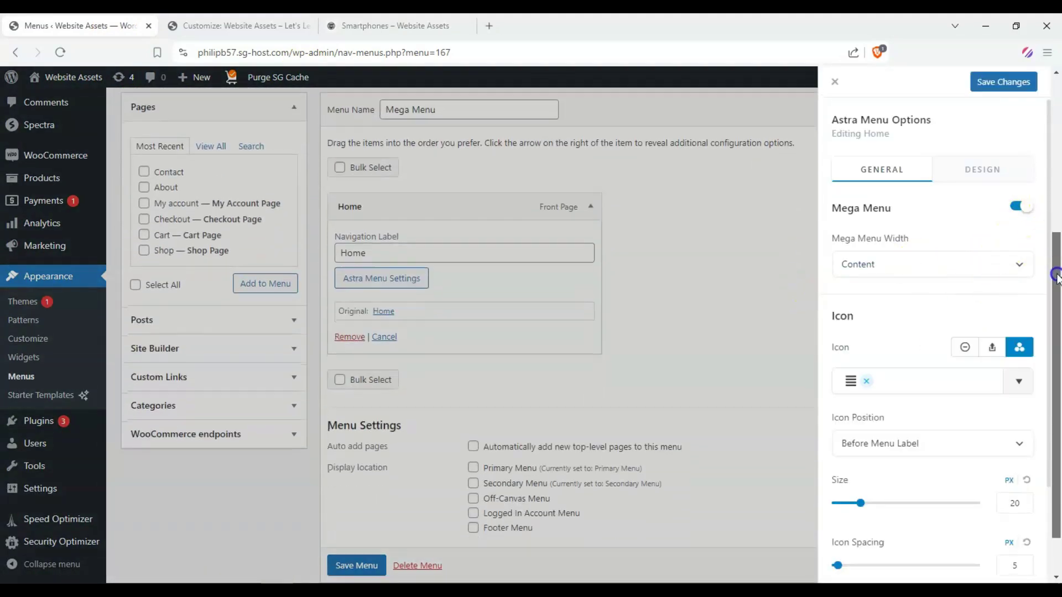
{"action": "scroll", "coordinate": [679, 264], "scroll_direction": "up", "scroll_amount": 5}
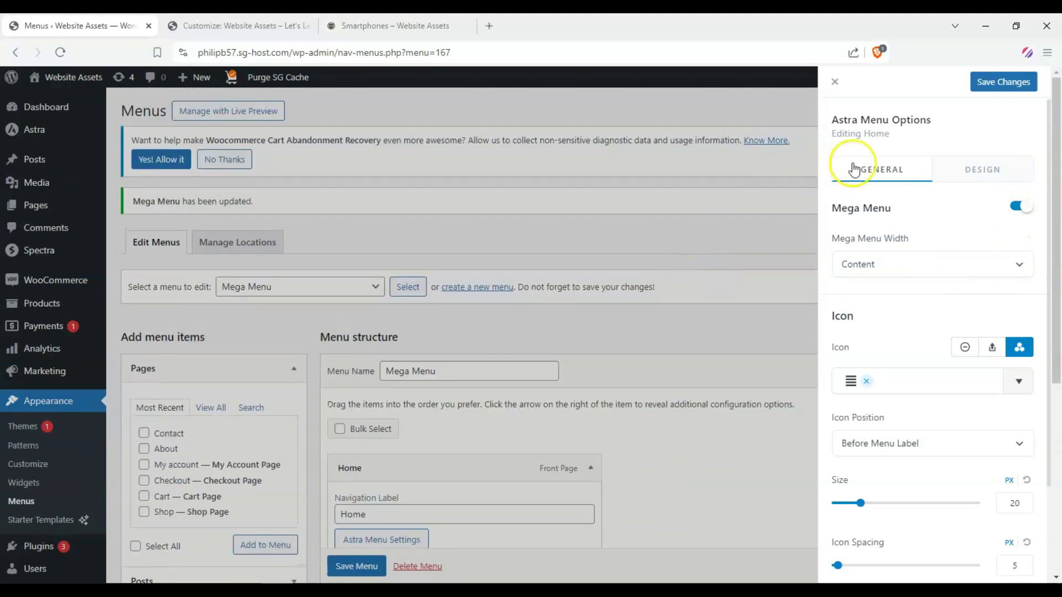
{"action": "left_click", "coordinate": [654, 198]}
Return to the Menus admin page and reopen the Astra menu settings of the Home item.
{"action": "left_click", "coordinate": [276, 107]}
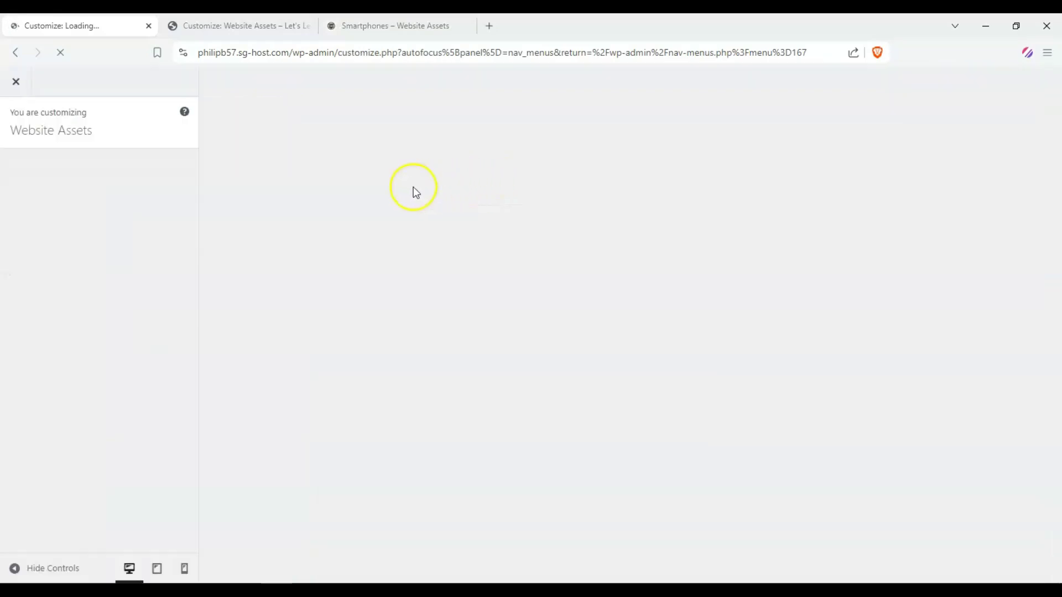
{"action": "left_click", "coordinate": [15, 53]}
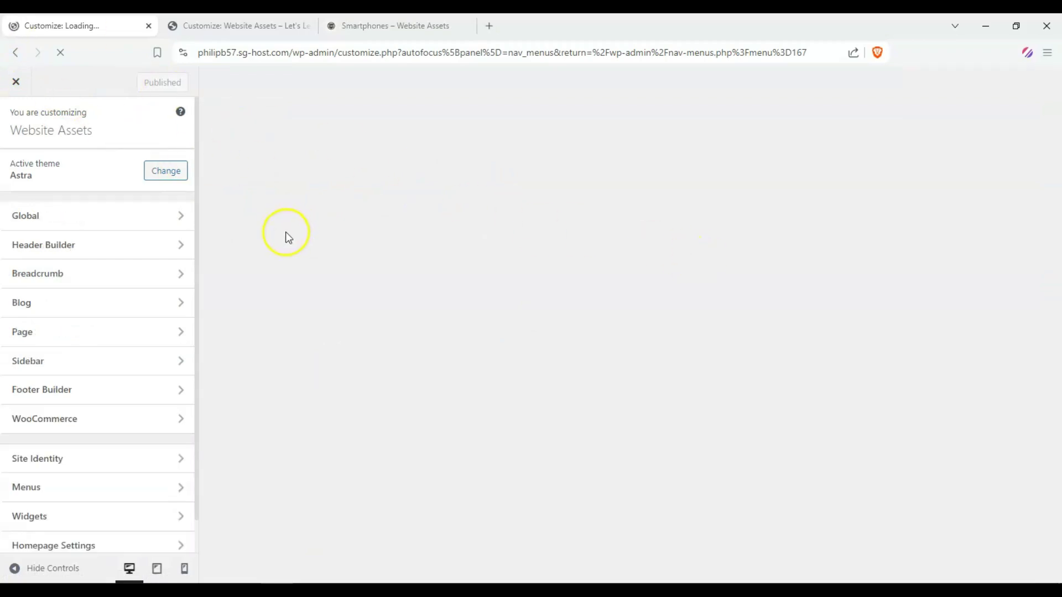
{"action": "scroll", "coordinate": [505, 296], "scroll_direction": "down", "scroll_amount": 2}
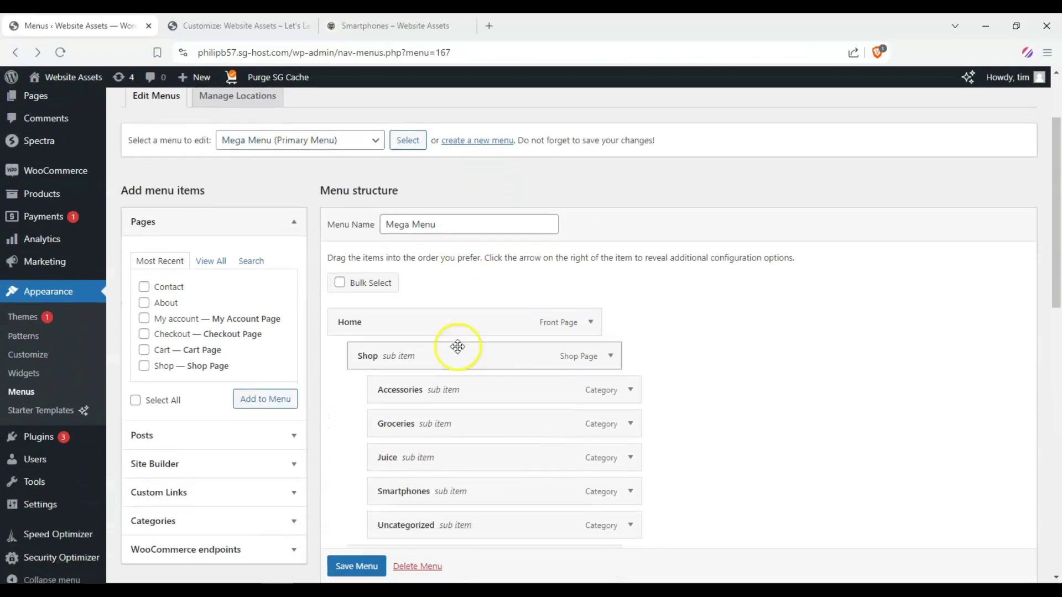
{"action": "left_click", "coordinate": [591, 322]}
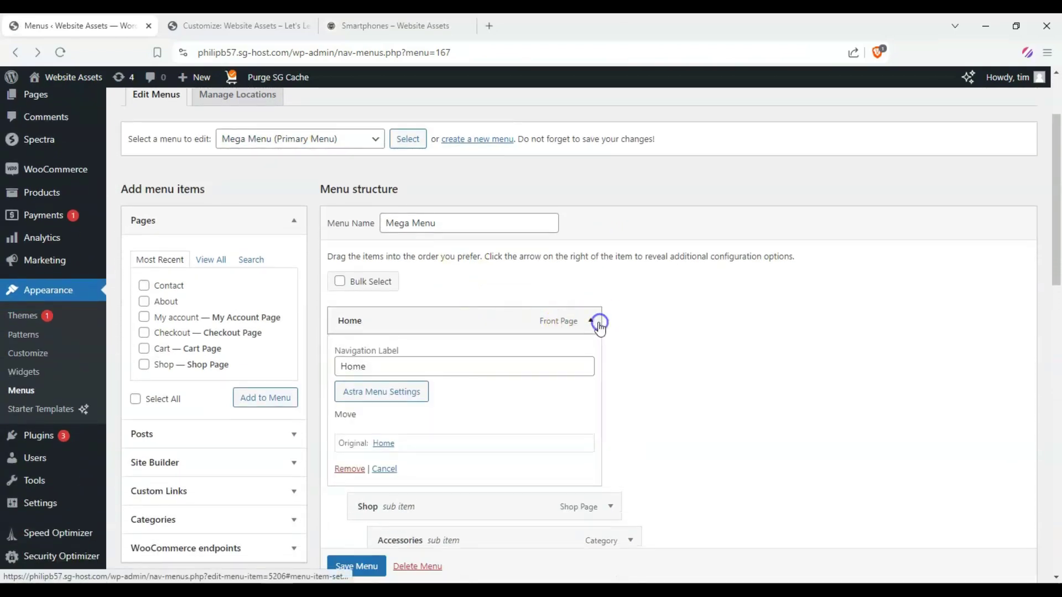
{"action": "left_click", "coordinate": [404, 394]}
{"action": "left_click_drag", "start_coordinate": [1055, 130], "coordinate": [1052, 237]}
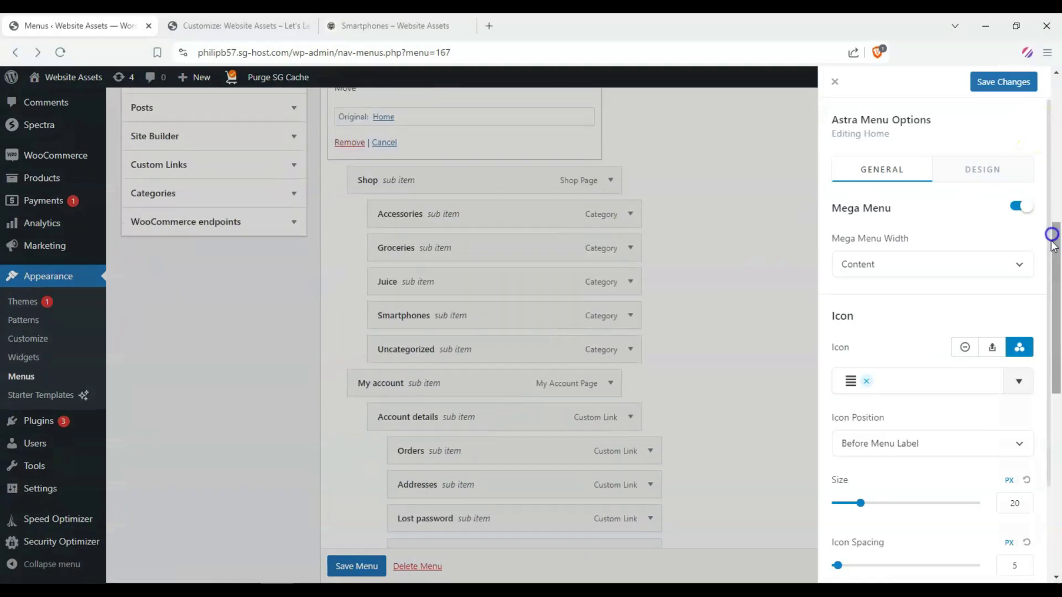
{"action": "scroll", "coordinate": [991, 292], "scroll_direction": "down", "scroll_amount": 5}
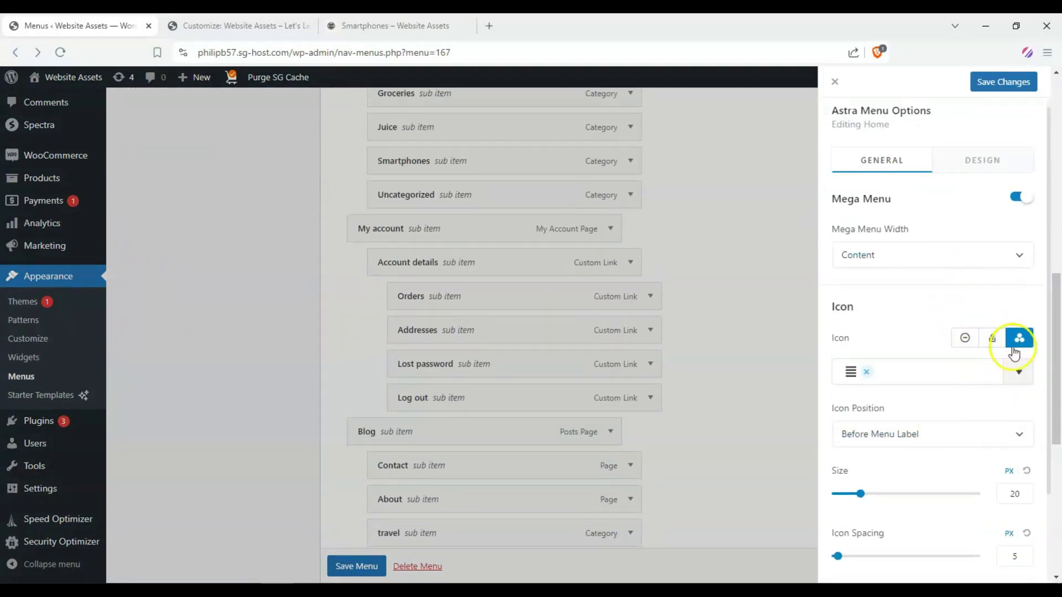
Set the Home item's icon to the three-bar icon on page 5 of the icon library.
{"action": "left_click", "coordinate": [1018, 373]}
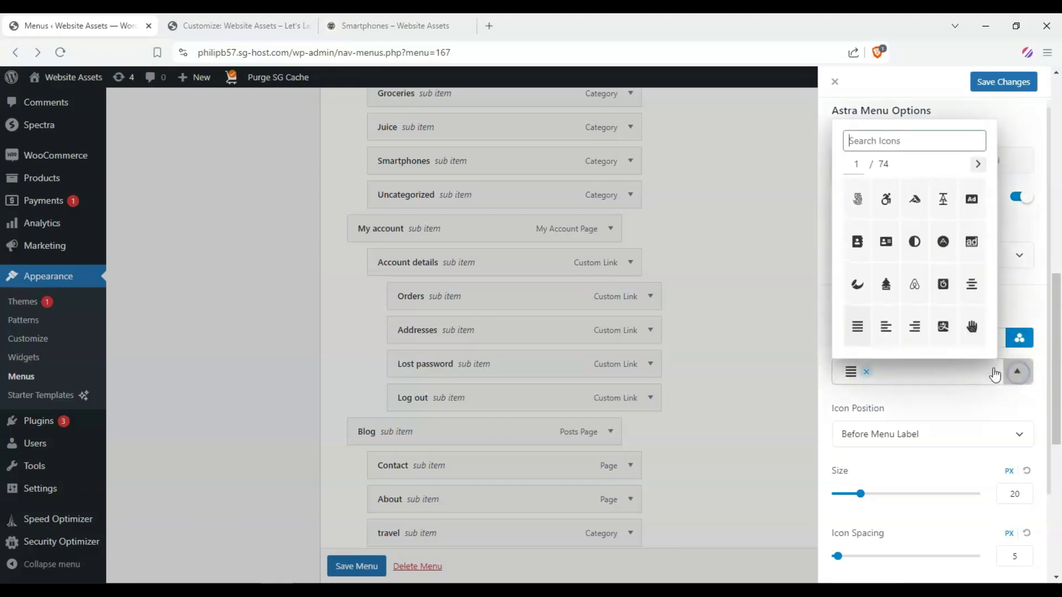
{"action": "left_click", "coordinate": [977, 165]}
{"action": "left_click", "coordinate": [977, 166]}
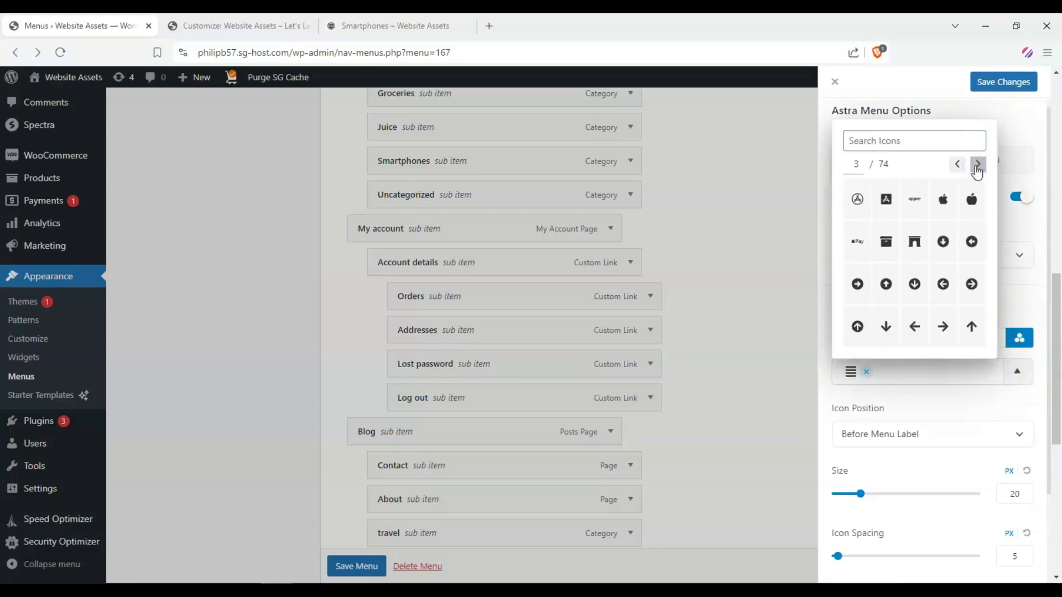
{"action": "left_click", "coordinate": [977, 165]}
{"action": "left_click", "coordinate": [977, 165]}
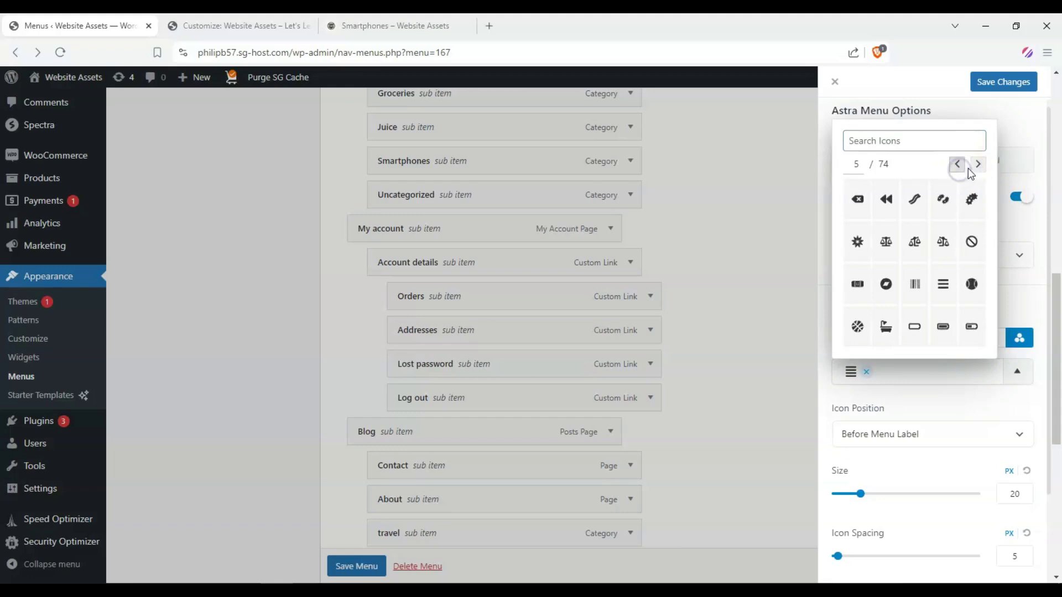
{"action": "left_click", "coordinate": [946, 287]}
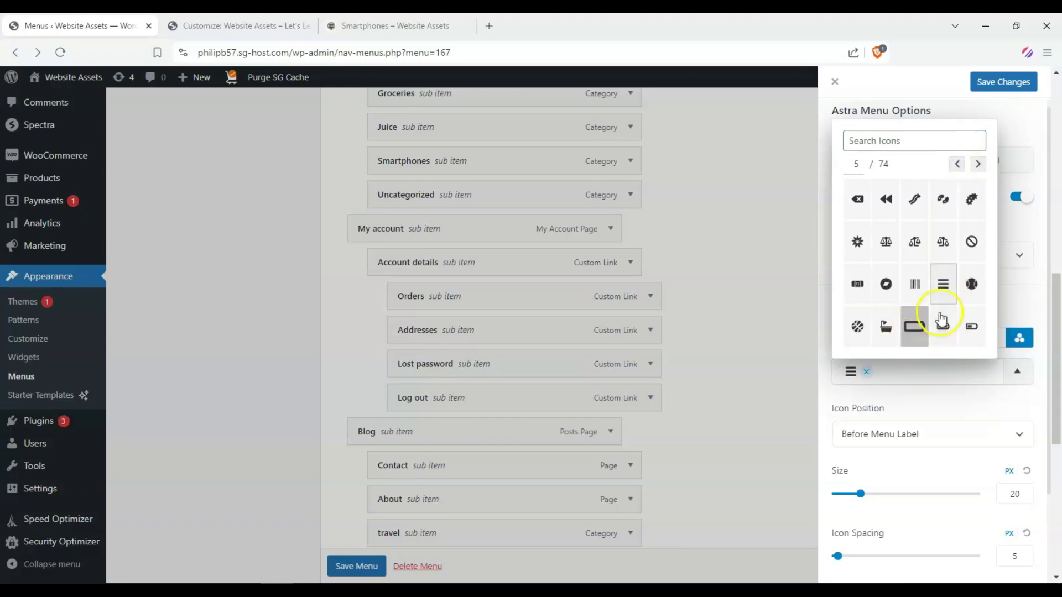
Change the Home item's icon to the overlapping-squares icon on page 14 of the icon library.
{"action": "left_click", "coordinate": [977, 164]}
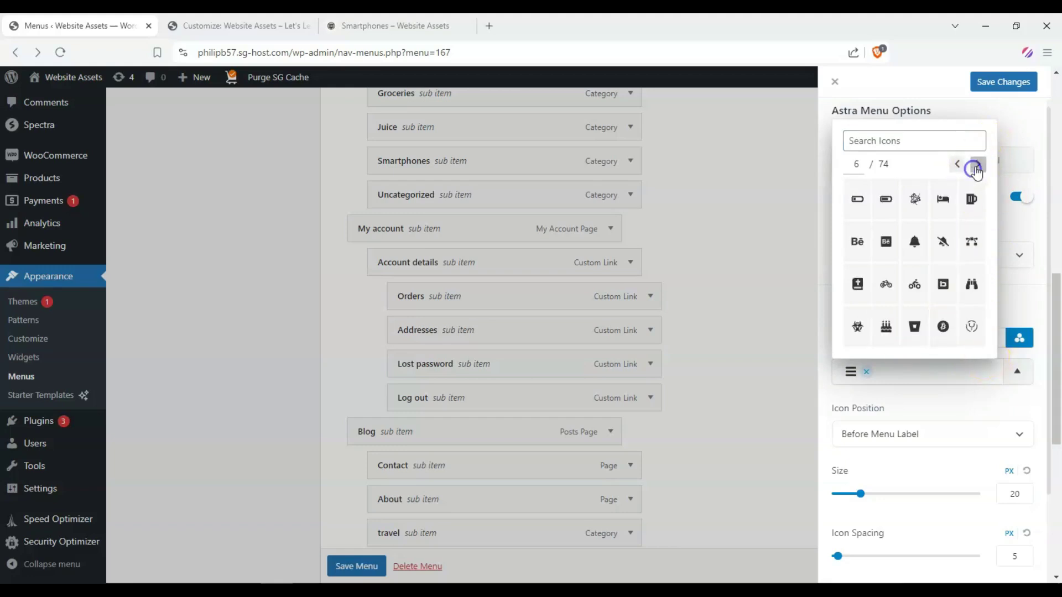
{"action": "left_click", "coordinate": [977, 165]}
{"action": "left_click", "coordinate": [977, 165]}
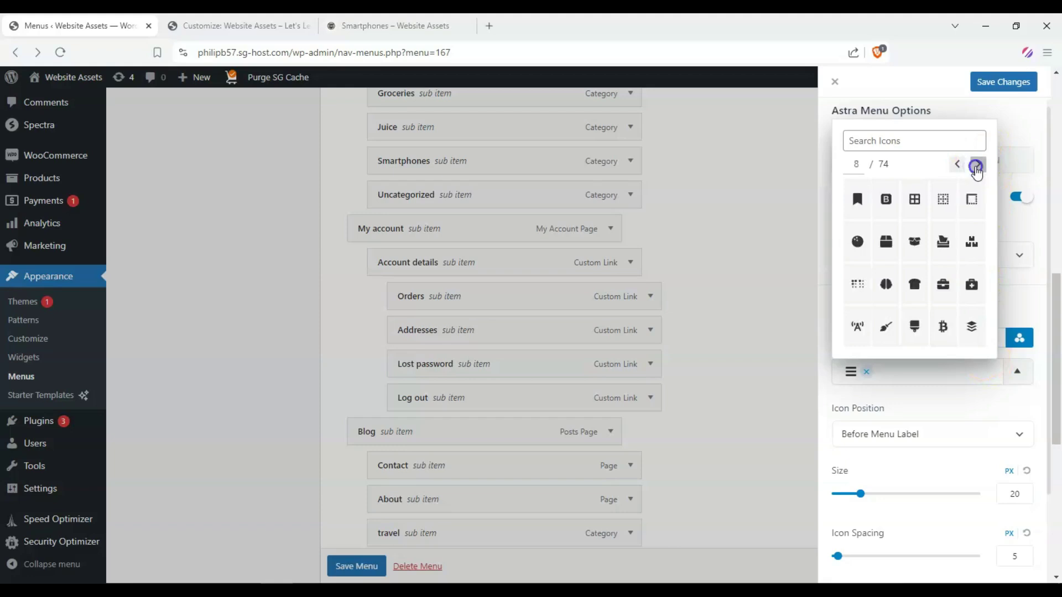
{"action": "left_click", "coordinate": [977, 165]}
{"action": "left_click", "coordinate": [977, 165]}
{"action": "left_click", "coordinate": [975, 165]}
{"action": "left_click", "coordinate": [976, 166]}
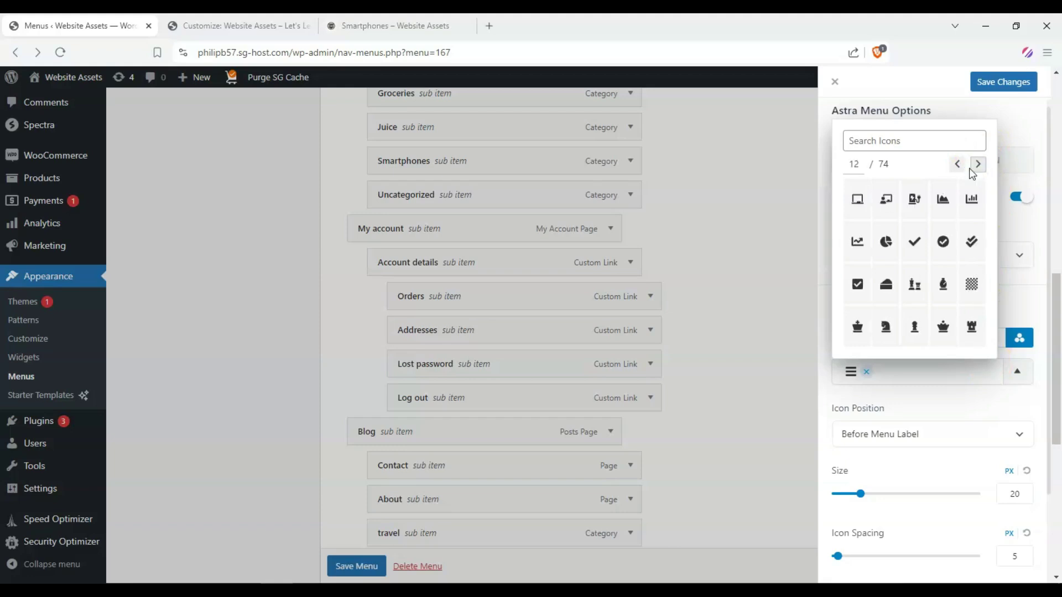
{"action": "left_click", "coordinate": [978, 166]}
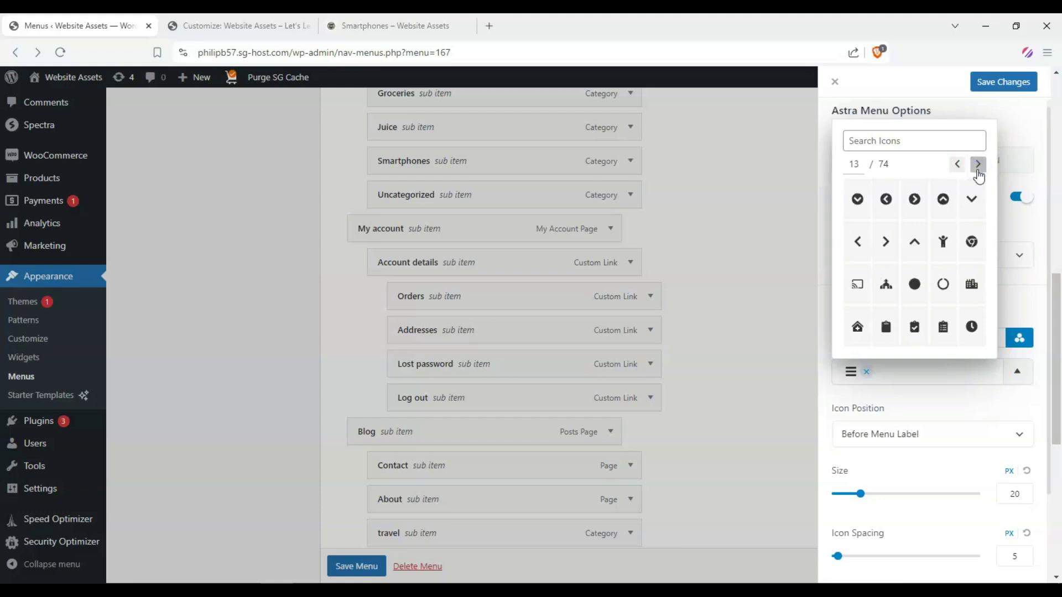
{"action": "left_click", "coordinate": [978, 165]}
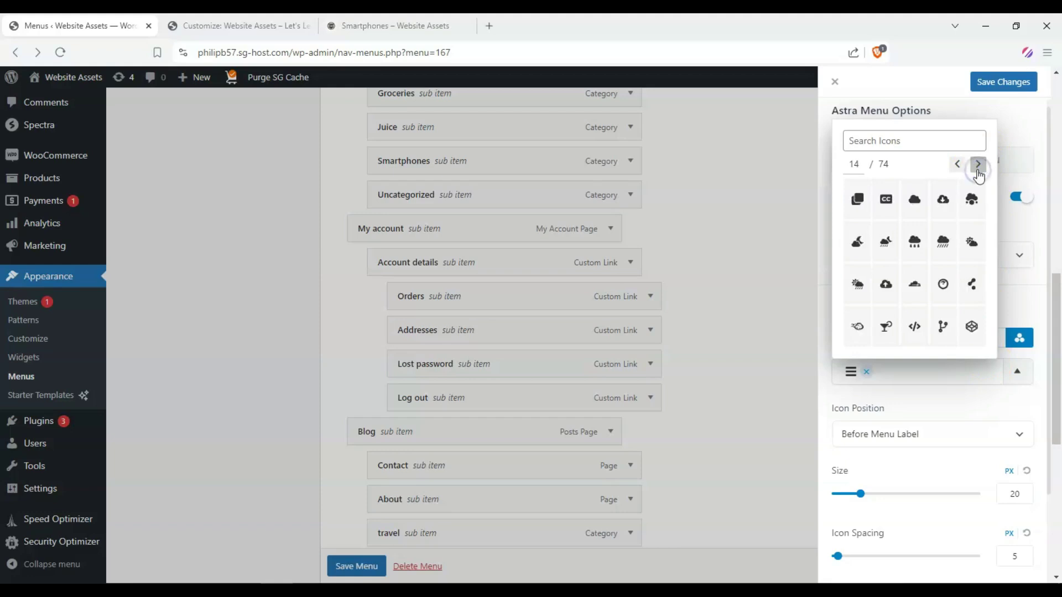
{"action": "left_click", "coordinate": [857, 199]}
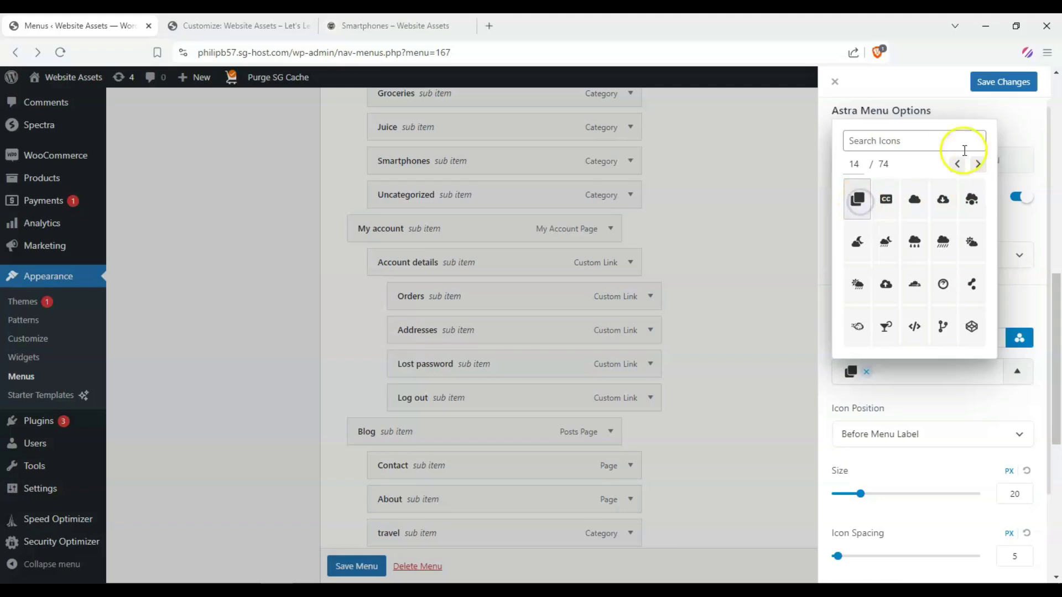
{"action": "left_click", "coordinate": [975, 328]}
Place the Home icon after the menu label, with a size of 32 px and an icon spacing of 11 px.
{"action": "left_click", "coordinate": [967, 433]}
{"action": "left_click", "coordinate": [942, 467]}
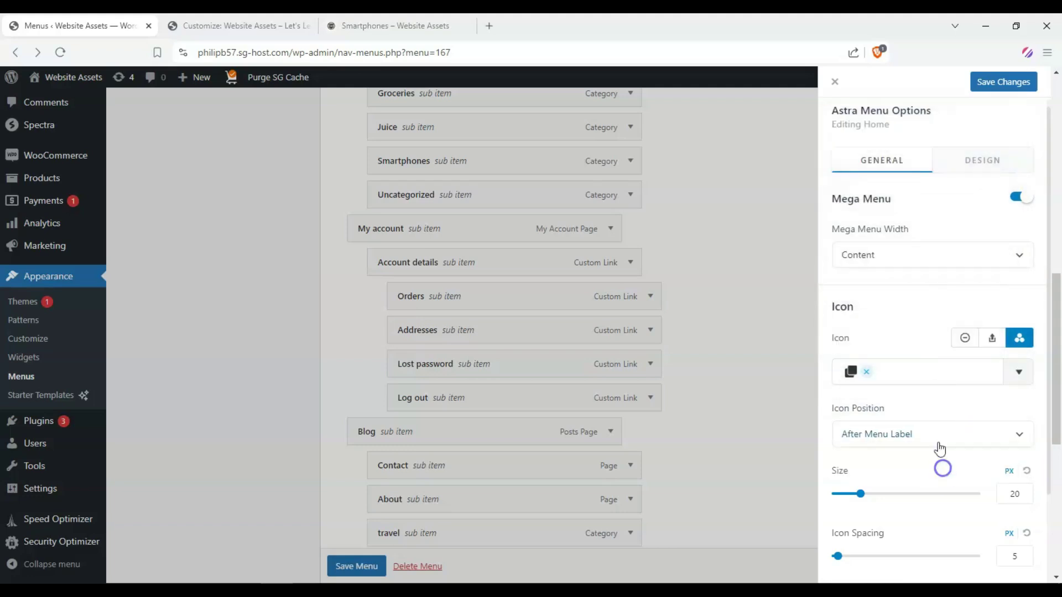
{"action": "scroll", "coordinate": [933, 425], "scroll_direction": "down", "scroll_amount": 1}
{"action": "left_click_drag", "start_coordinate": [861, 427], "coordinate": [866, 428]}
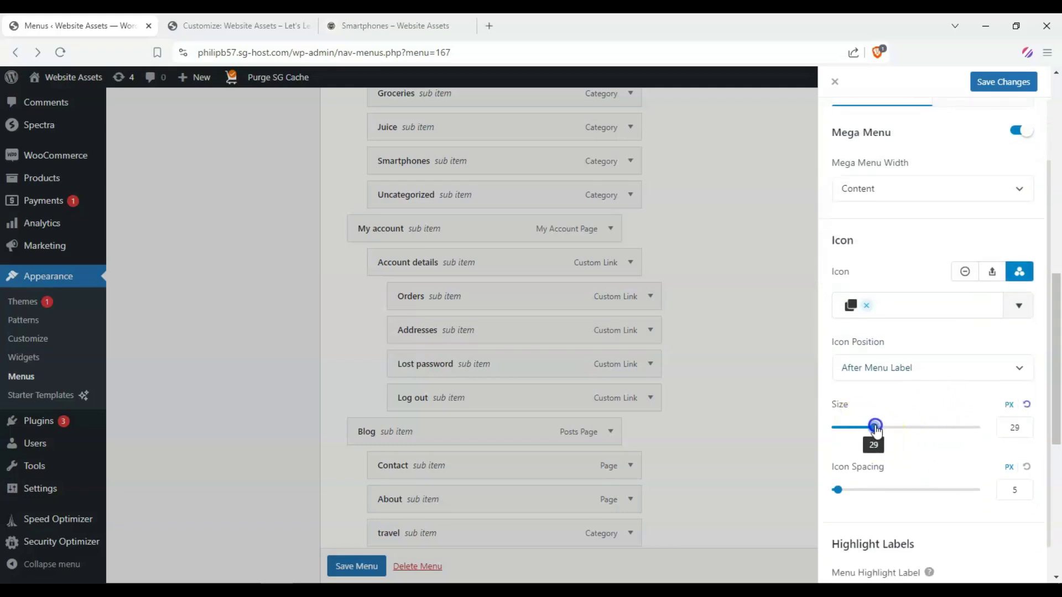
{"action": "left_click_drag", "start_coordinate": [837, 489], "coordinate": [846, 490]}
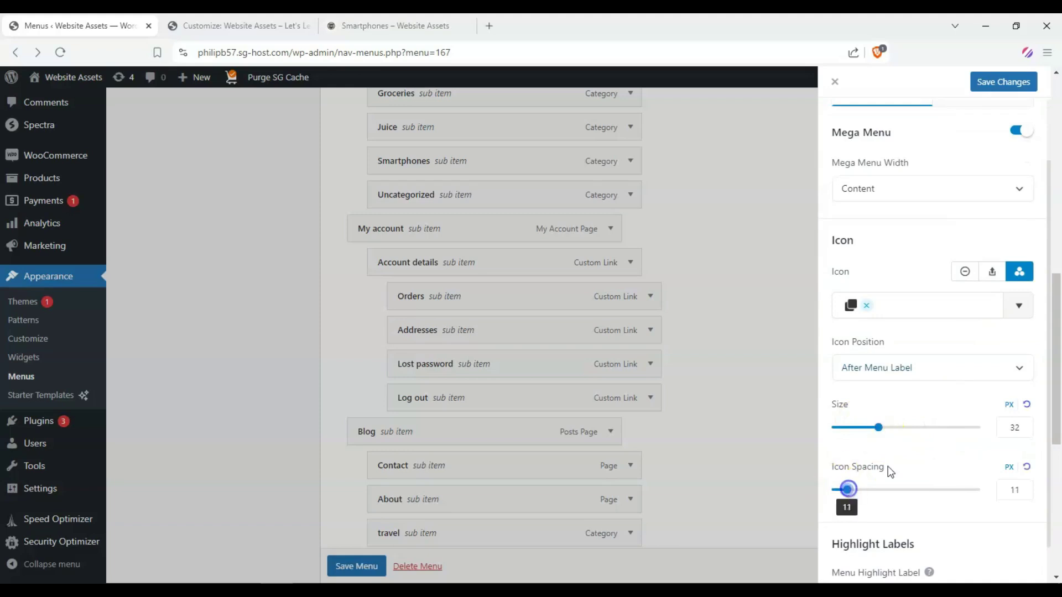
{"action": "scroll", "coordinate": [943, 443], "scroll_direction": "down", "scroll_amount": 1}
{"action": "scroll", "coordinate": [921, 437], "scroll_direction": "up", "scroll_amount": 3}
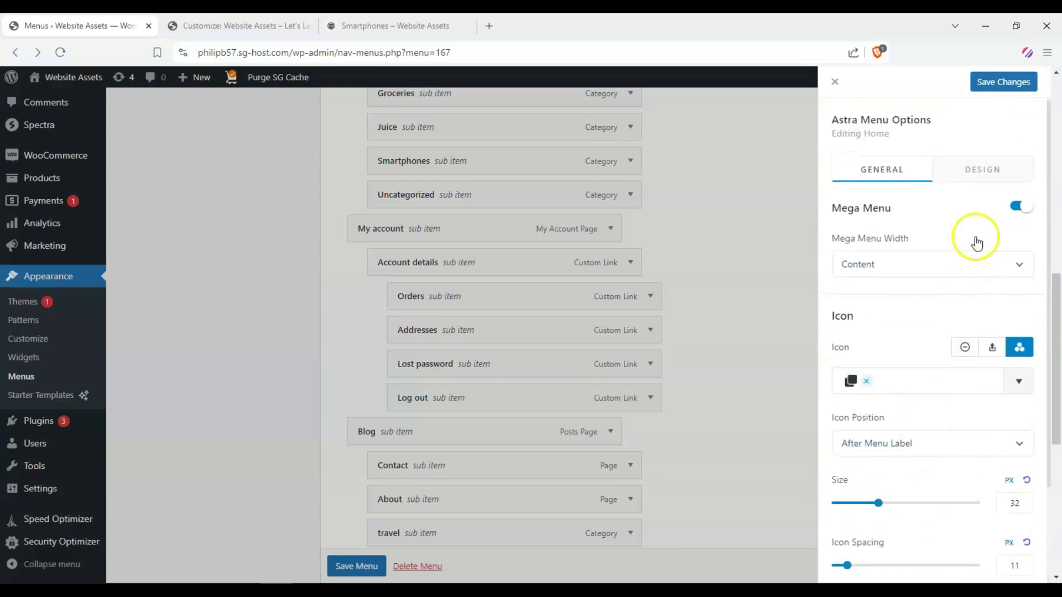
Give the Home mega menu a blue-to-purple gradient background and move both colour stops inward.
{"action": "left_click", "coordinate": [986, 173]}
{"action": "scroll", "coordinate": [1002, 188], "scroll_direction": "down", "scroll_amount": 2}
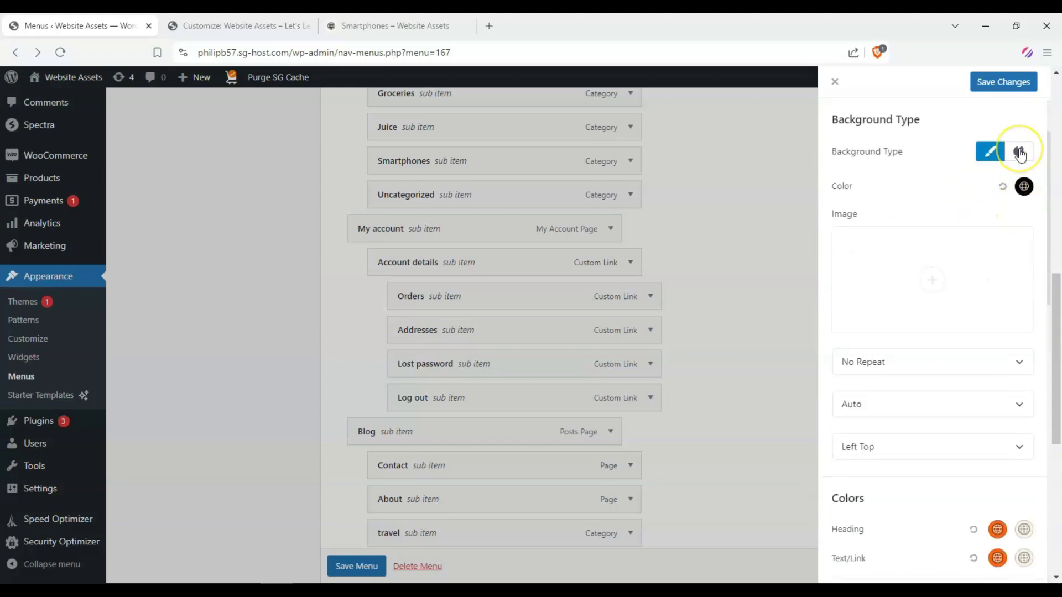
{"action": "left_click", "coordinate": [1020, 153]}
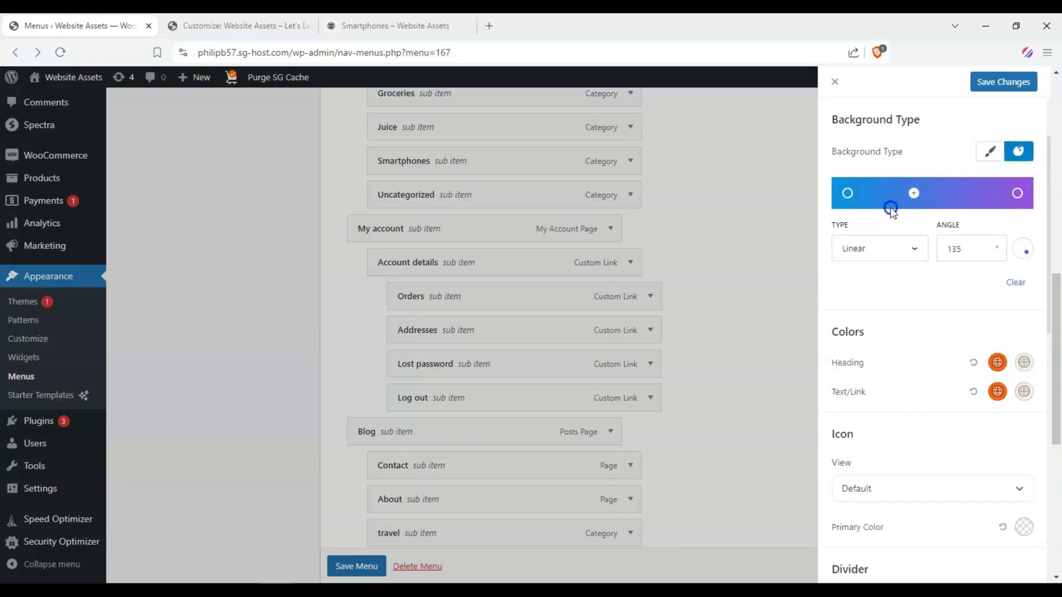
{"action": "left_click_drag", "start_coordinate": [914, 193], "coordinate": [885, 191]}
{"action": "left_click", "coordinate": [1013, 193]}
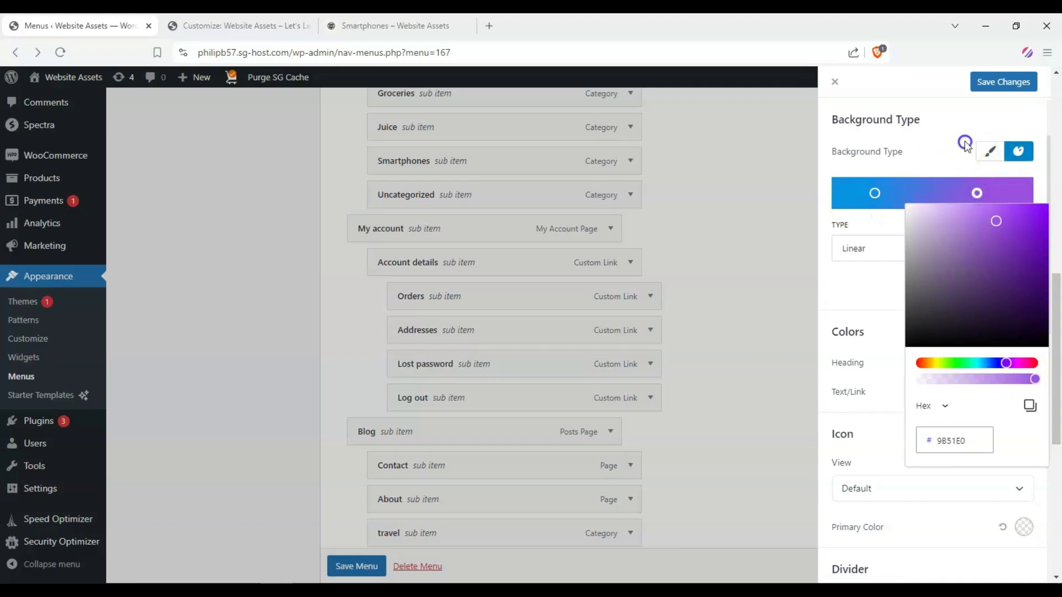
{"action": "left_click", "coordinate": [1018, 157]}
{"action": "left_click", "coordinate": [989, 152]}
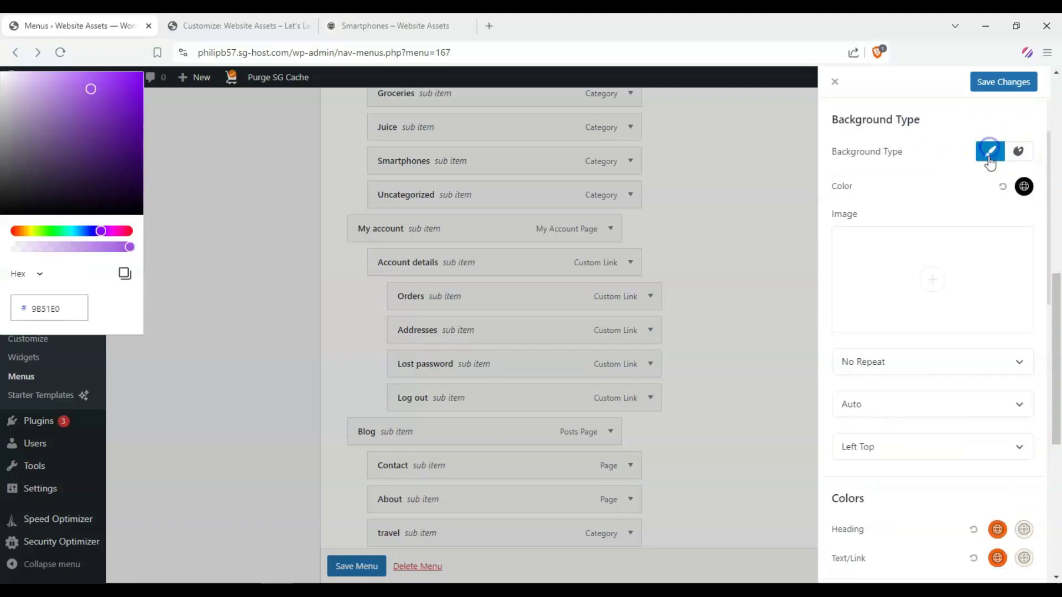
{"action": "left_click", "coordinate": [1019, 152]}
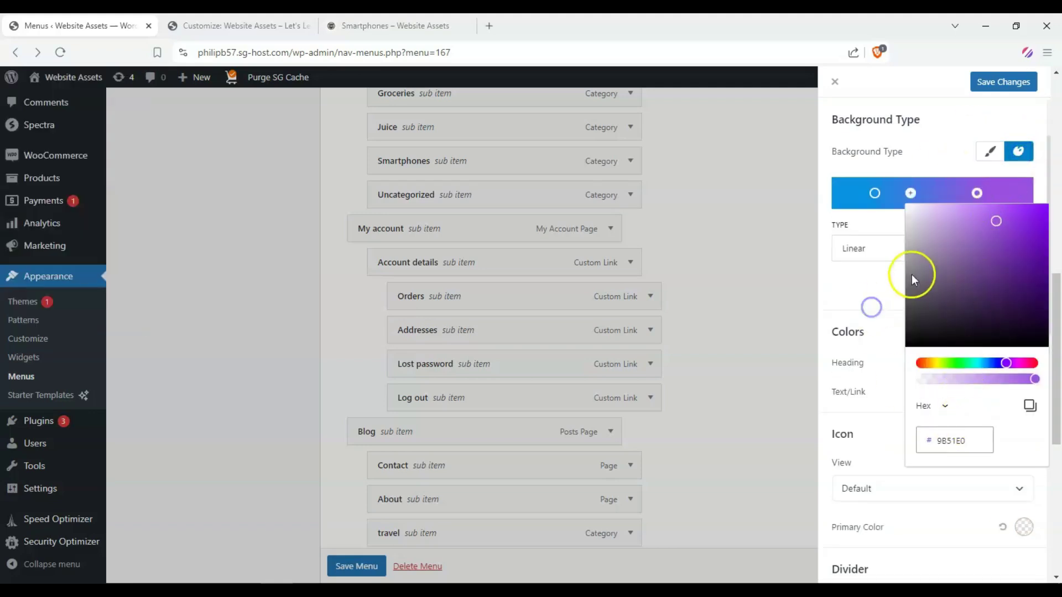
Set the background gradient's type to Radial and save the Home item's Astra menu options.
{"action": "left_click", "coordinate": [879, 249]}
{"action": "left_click", "coordinate": [876, 280]}
{"action": "left_click", "coordinate": [1004, 90]}
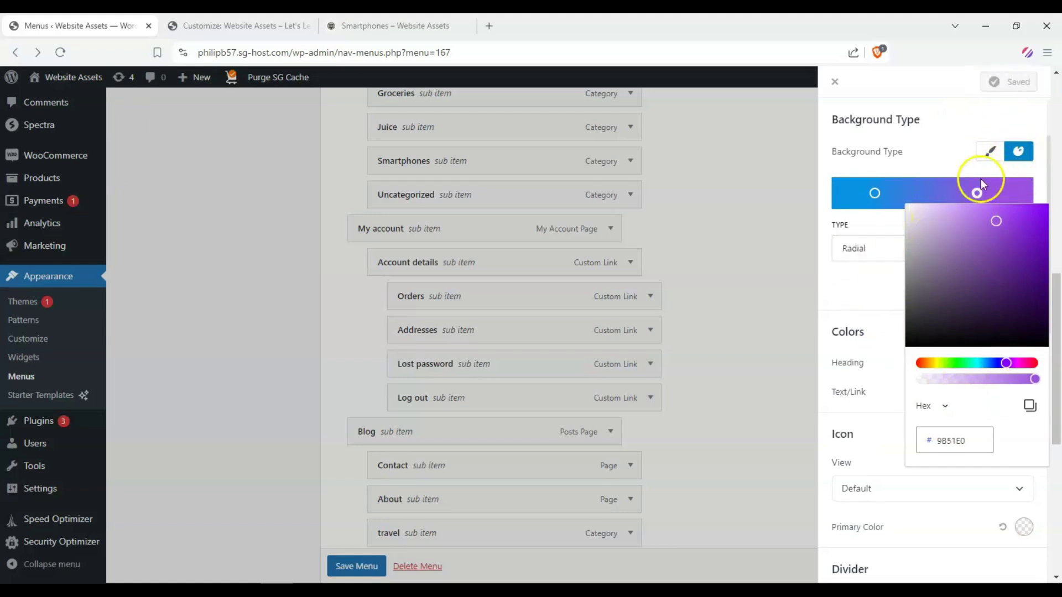
{"action": "left_click", "coordinate": [975, 196]}
{"action": "scroll", "coordinate": [962, 326], "scroll_direction": "down", "scroll_amount": 2}
{"action": "scroll", "coordinate": [963, 335], "scroll_direction": "up", "scroll_amount": 3}
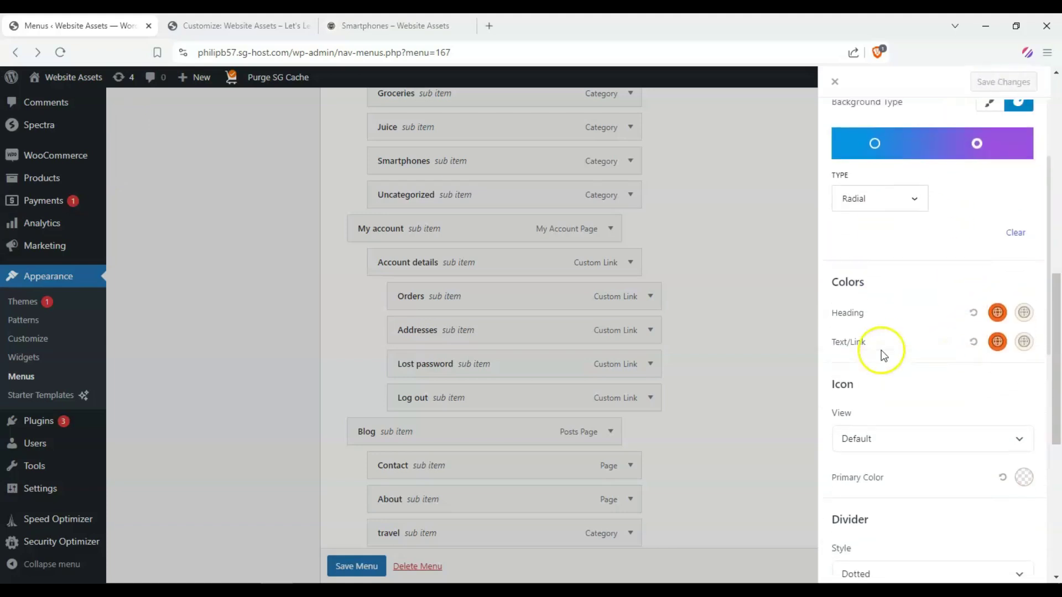
Close the Customize tab and check the restyled Home icon and mega menu on the live site's reloaded homepage.
{"action": "left_click", "coordinate": [220, 24]}
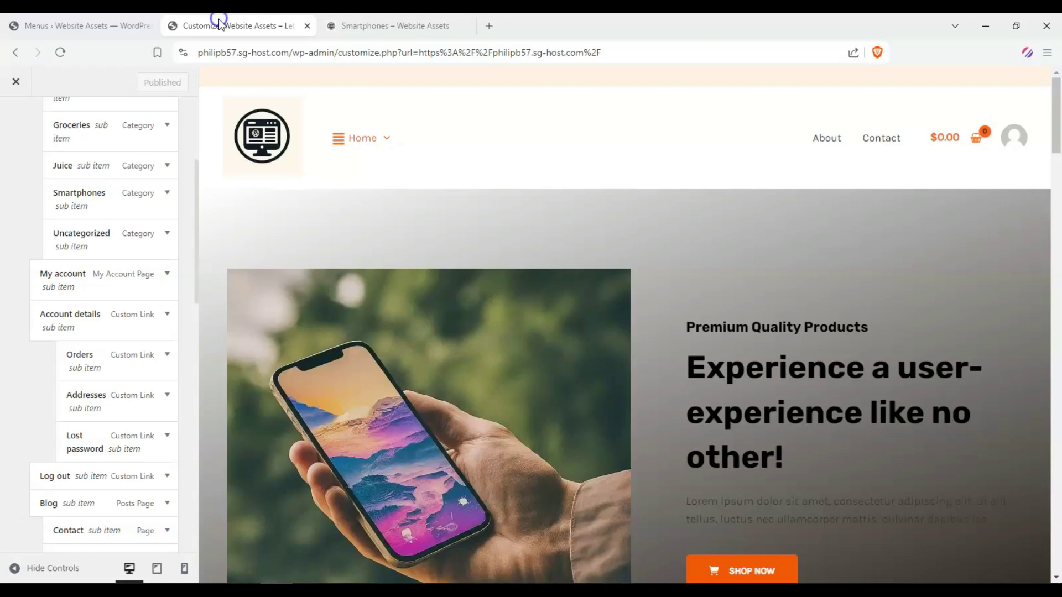
{"action": "left_click", "coordinate": [395, 22]}
{"action": "left_click", "coordinate": [61, 52]}
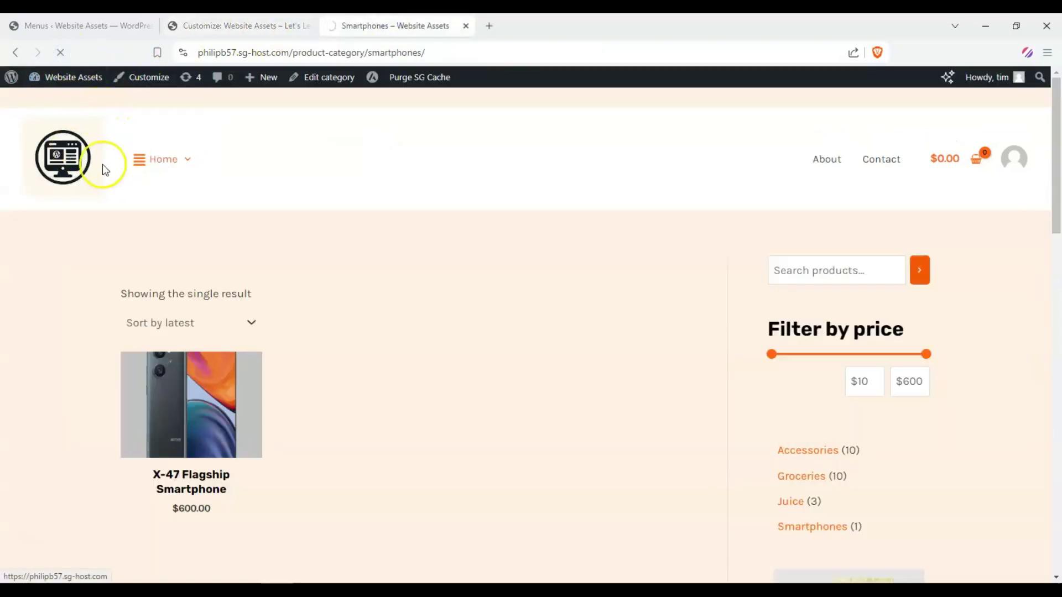
{"action": "left_click", "coordinate": [102, 164]}
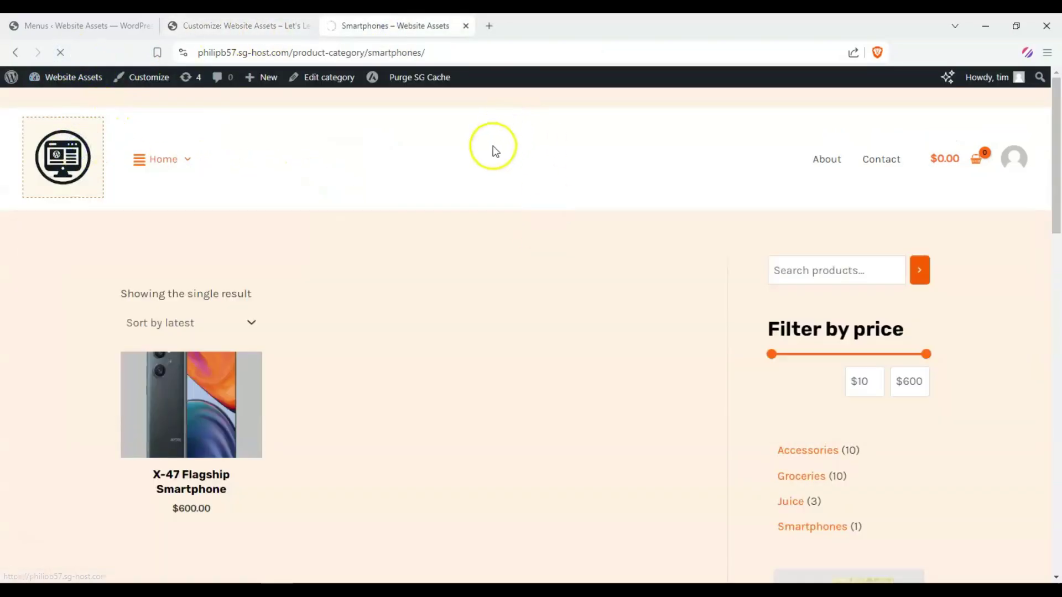
{"action": "mouse_move", "coordinate": [135, 160]}
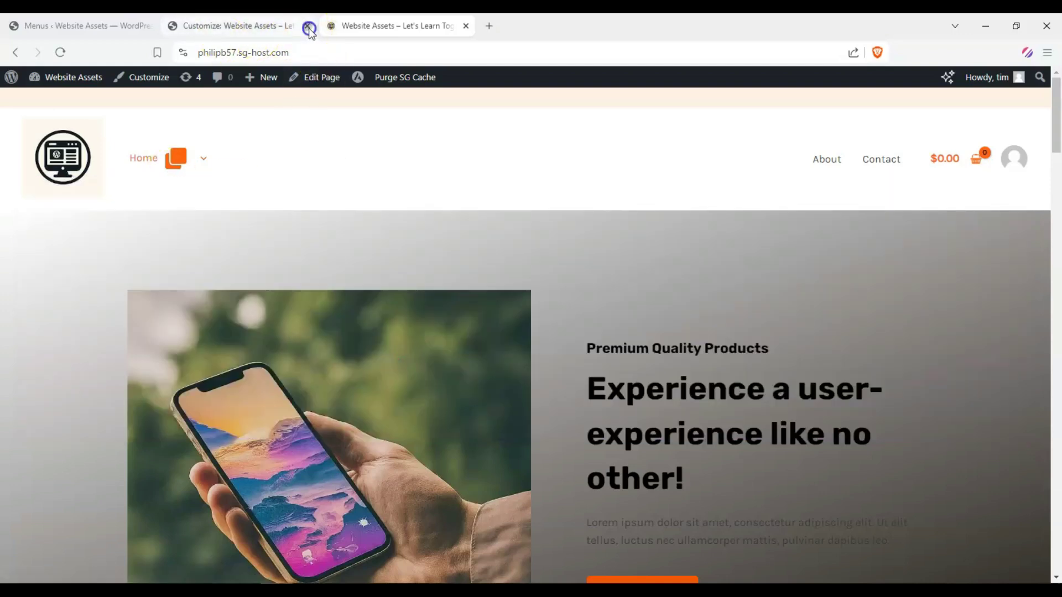
{"action": "left_click", "coordinate": [309, 27]}
{"action": "mouse_move", "coordinate": [185, 166]}
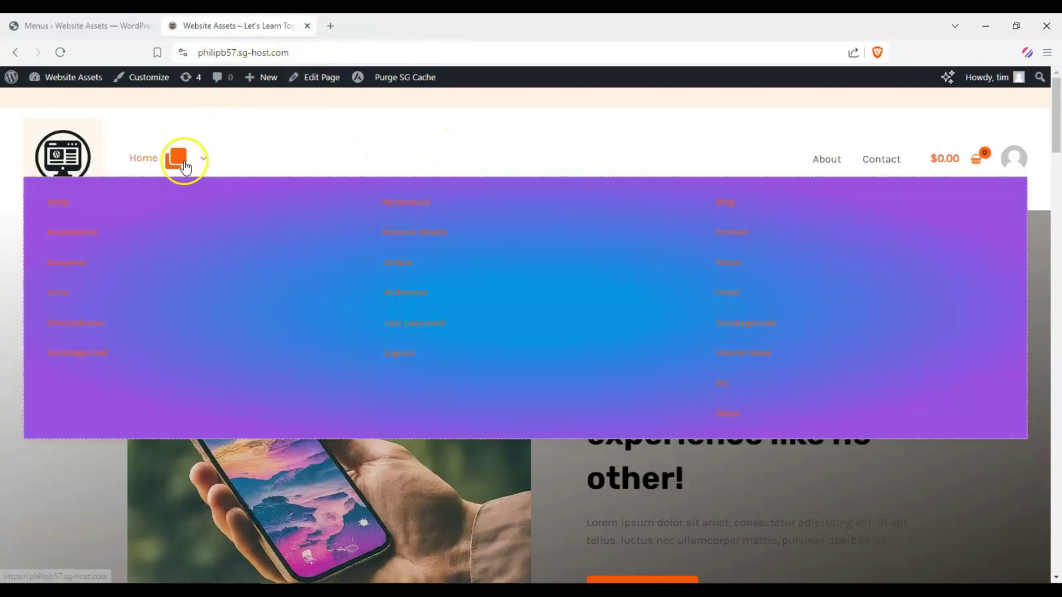